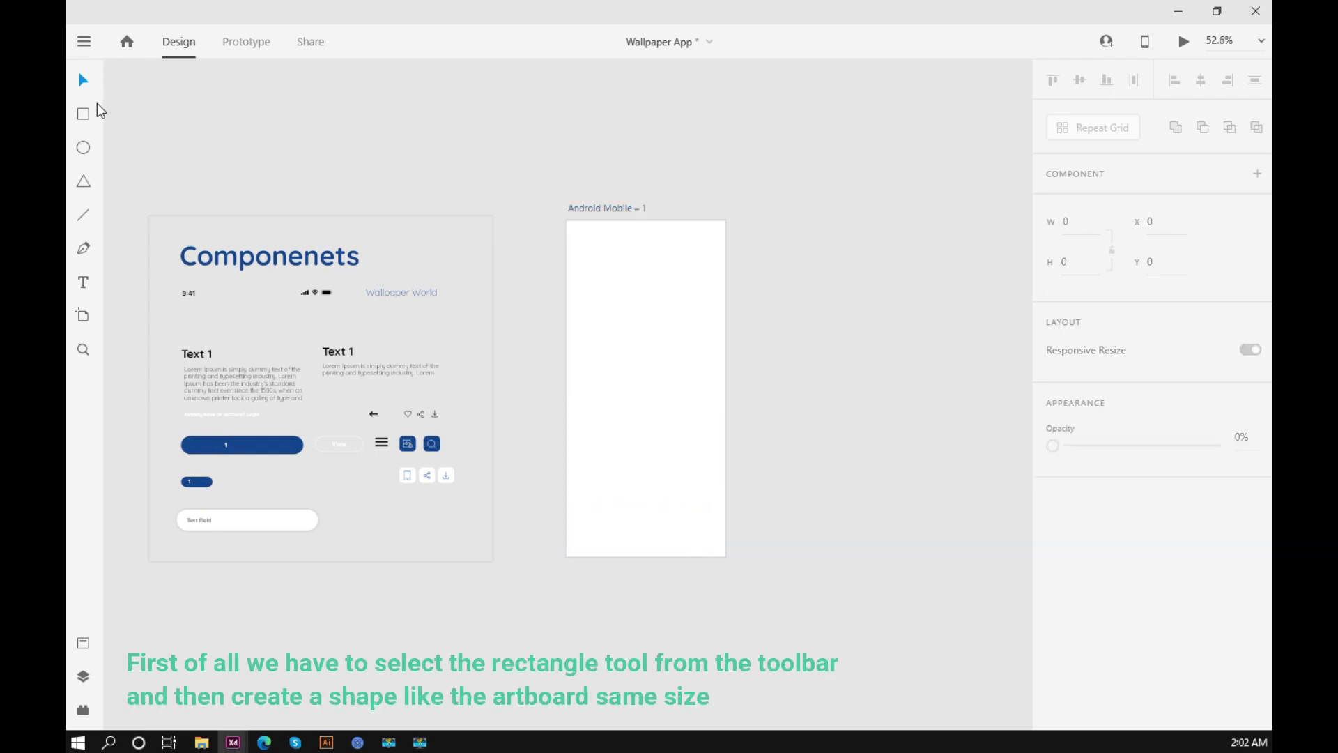
Draw a 360 × 760 rectangle that exactly covers the Android Mobile – 1 artboard.
left_click_drag(399, 103, 486, 166)
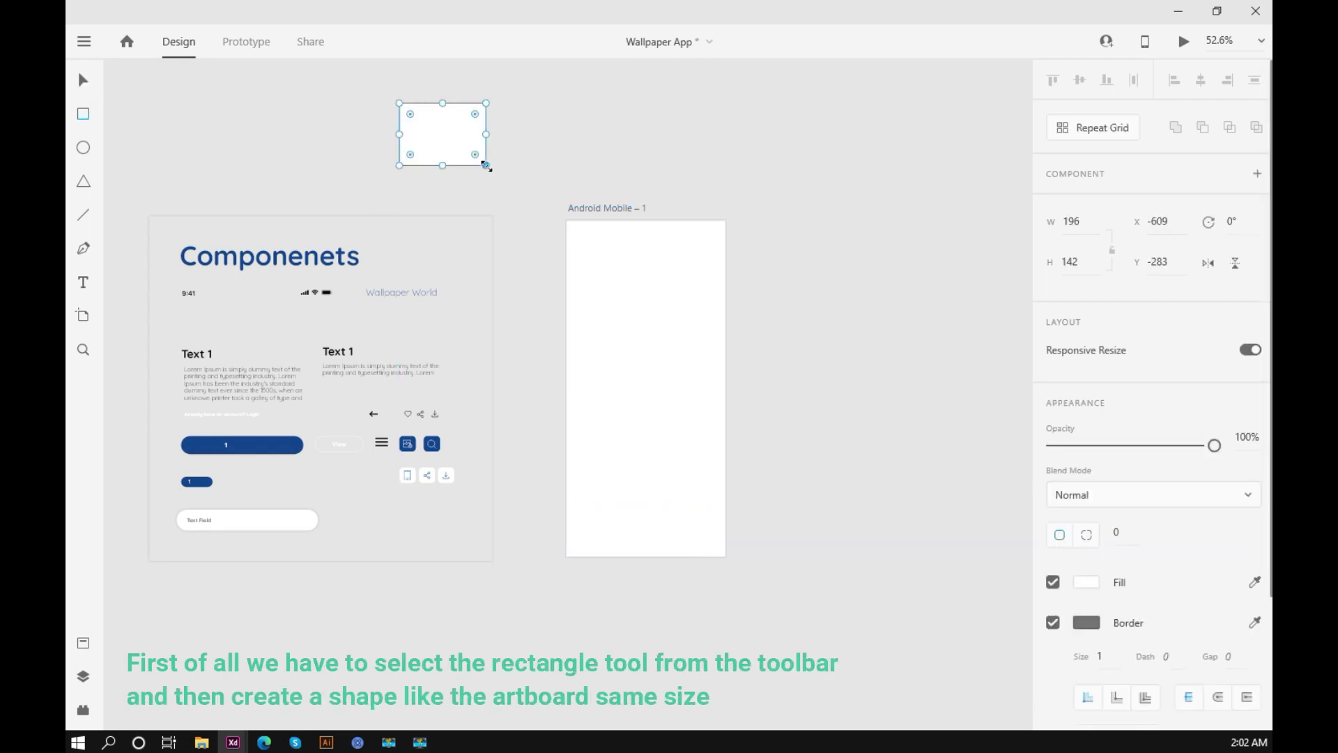
key("Delete")
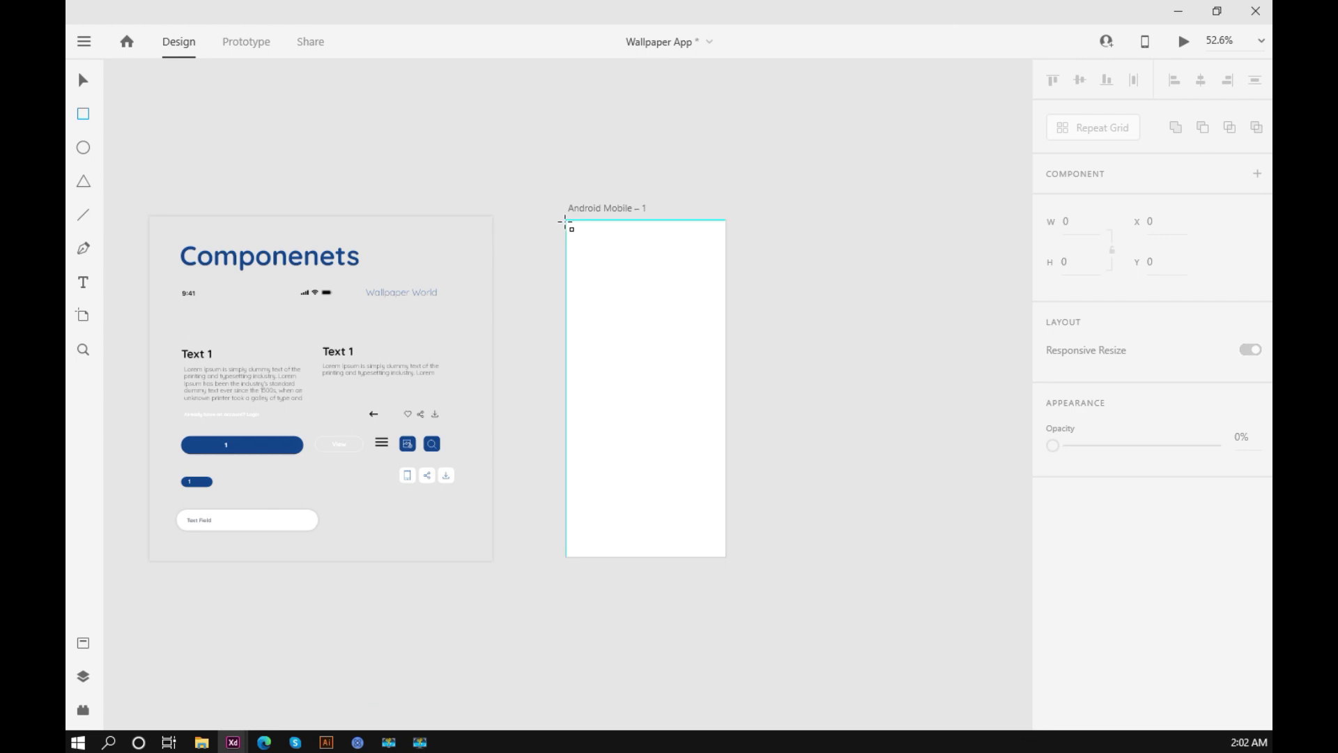
left_click_drag(566, 221, 726, 557)
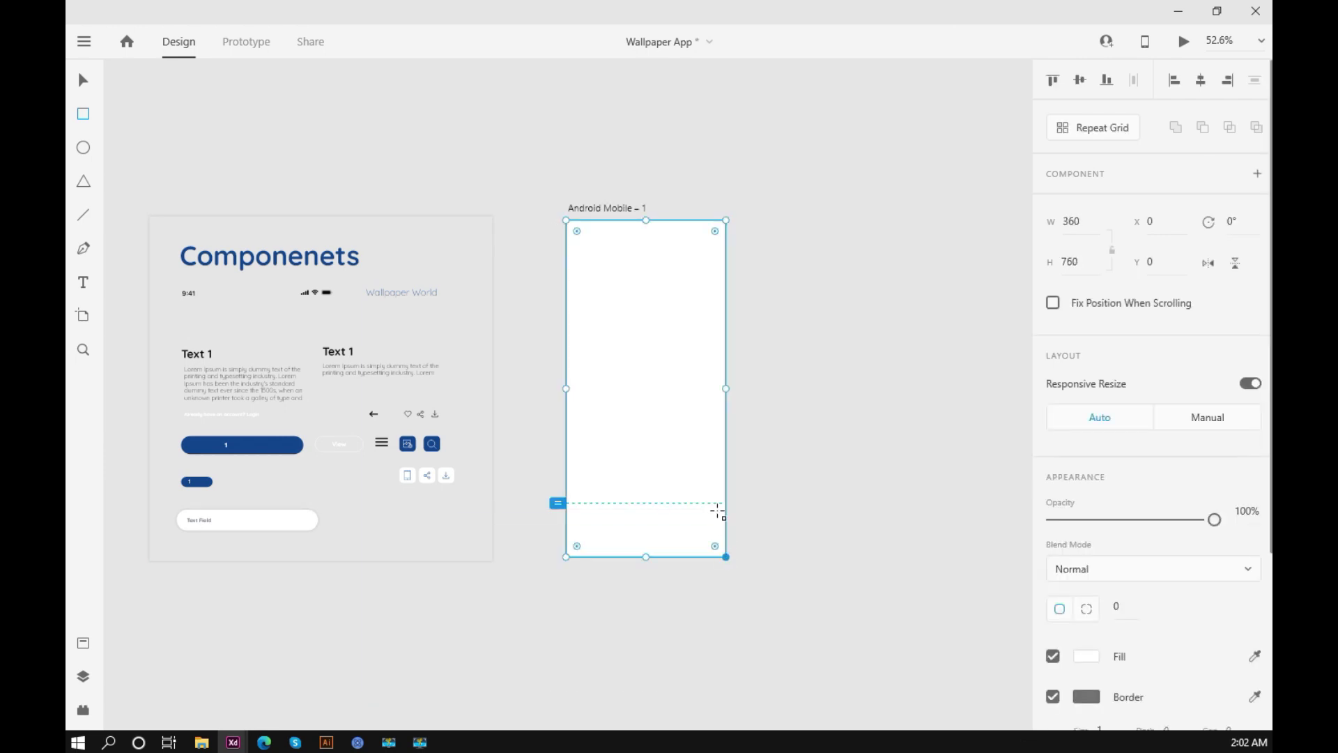
left_click(542, 162)
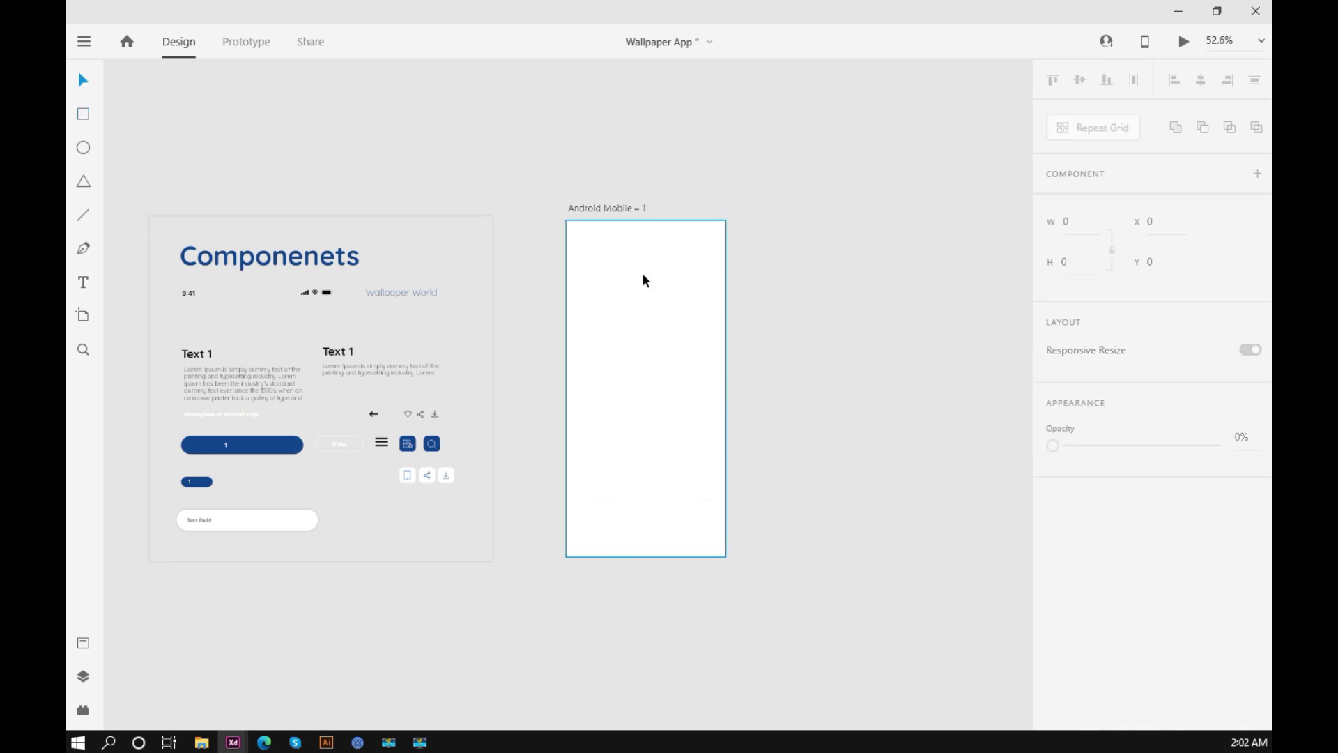
Fill the artboard-sized rectangle with the misty mountain photo from the image file.
left_click(642, 276)
left_click(454, 143)
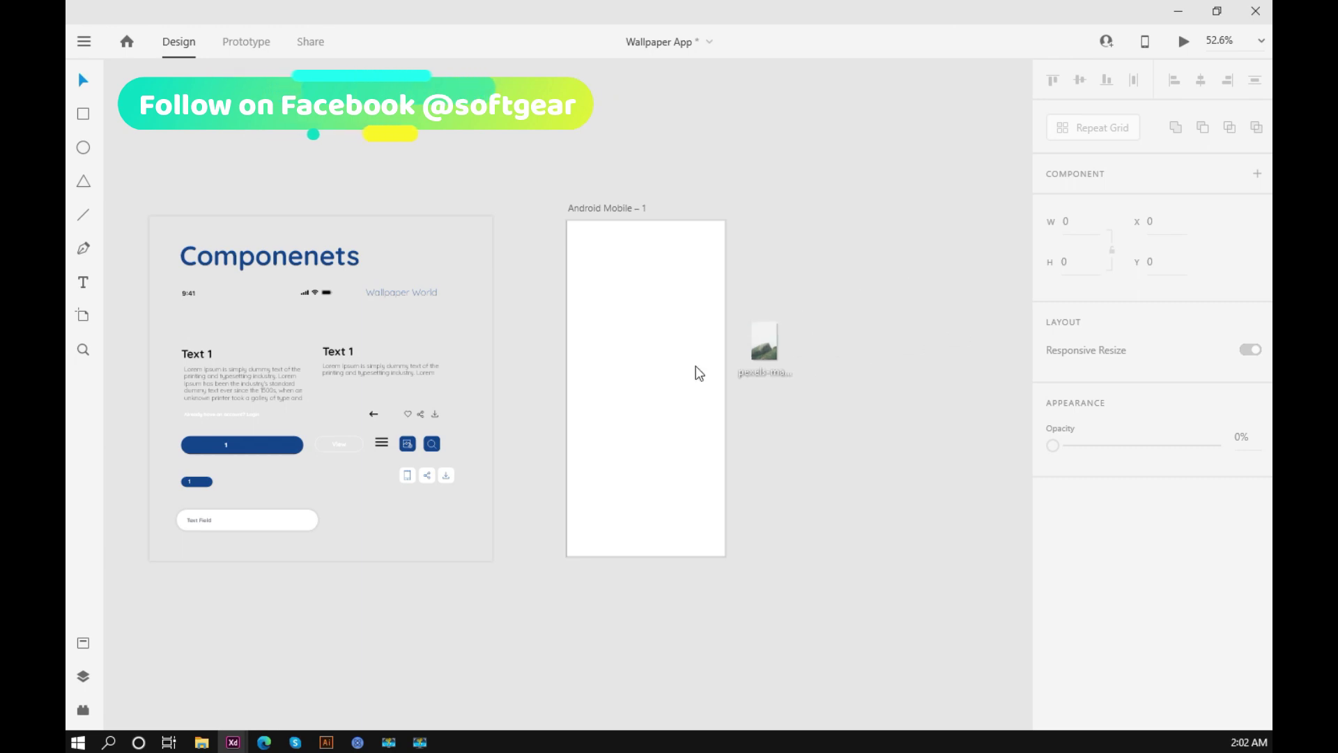
left_click_drag(644, 372, 681, 382)
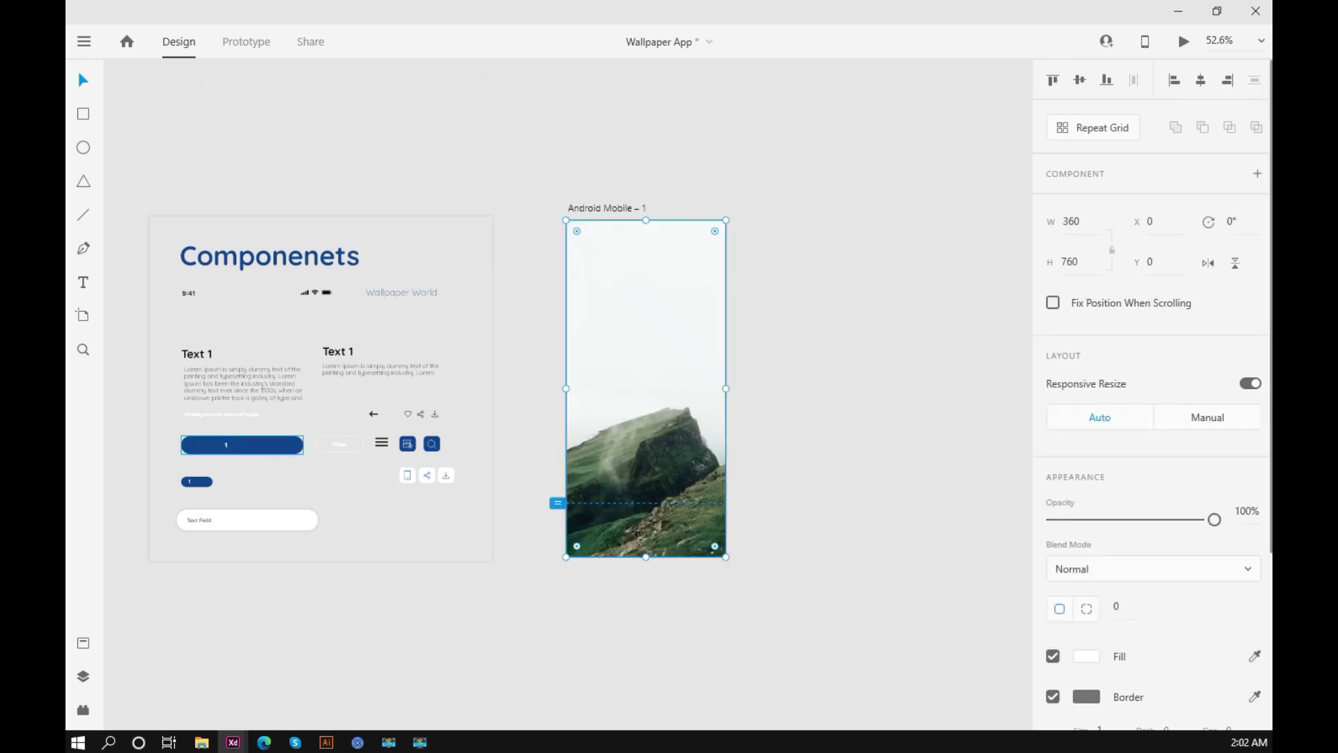
left_click(830, 391)
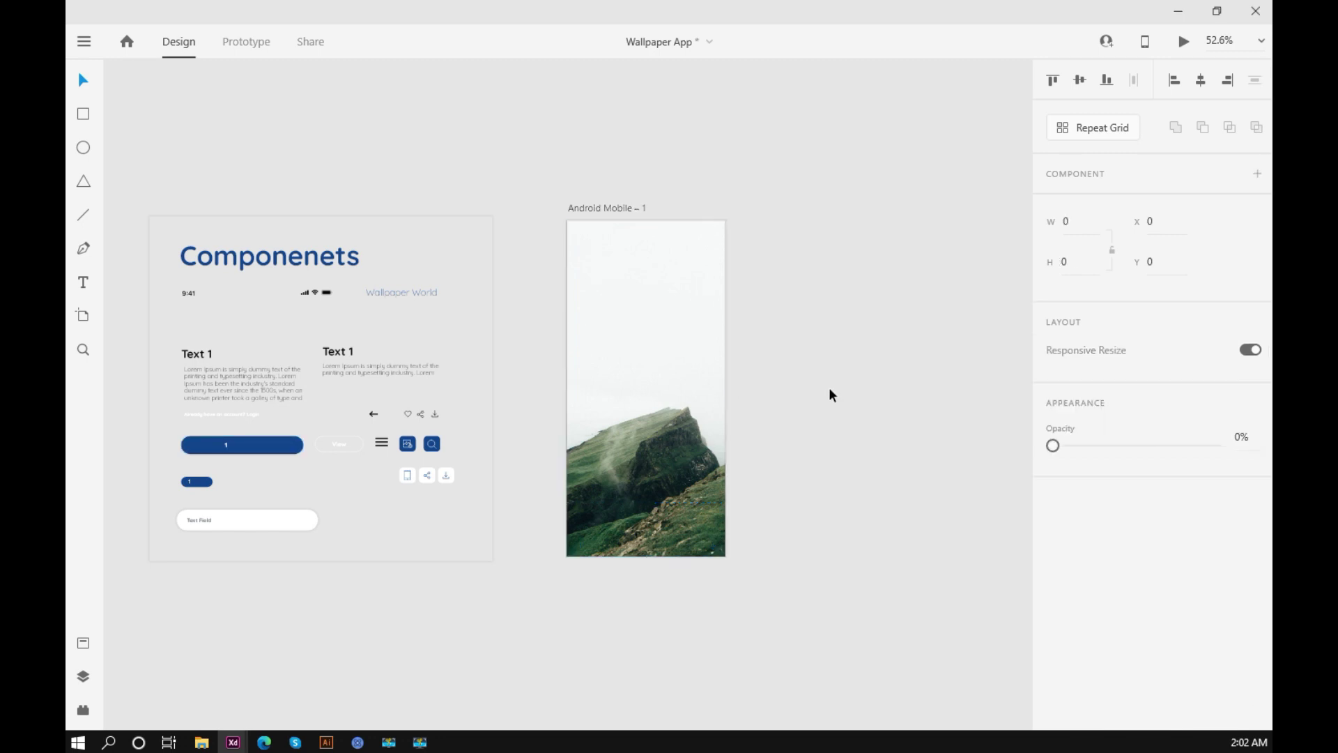
left_click_drag(815, 323, 813, 314)
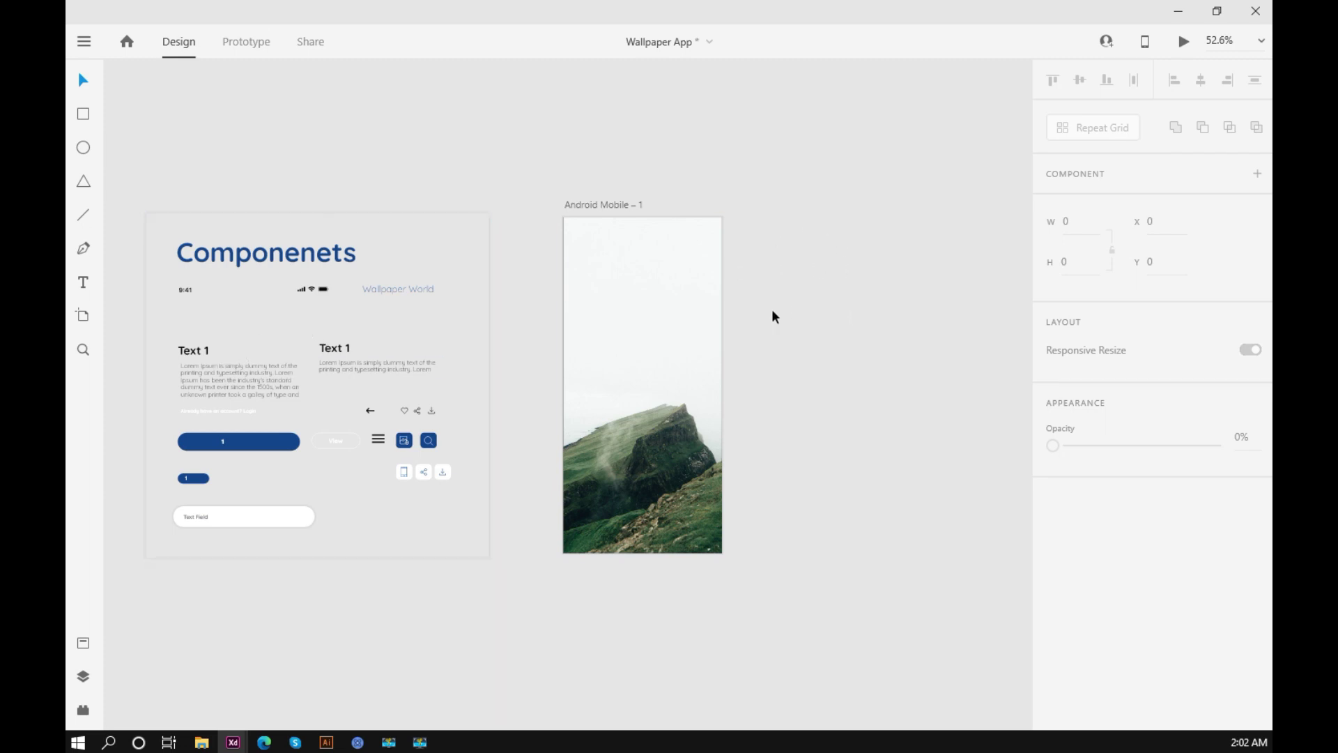
Remove the border from the photo-filled rectangle on the mobile artboard.
scroll(772, 318, "up", 2)
left_click_drag(760, 314, 796, 295)
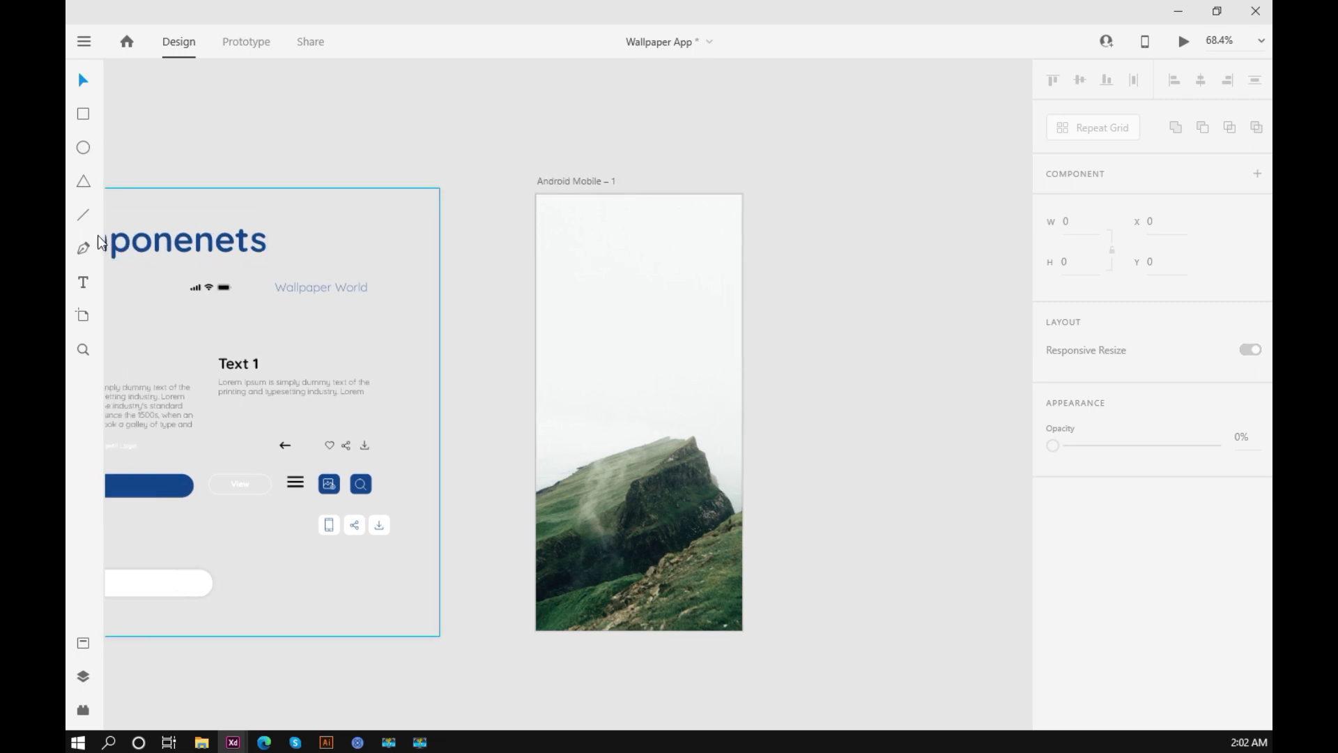
left_click(642, 287)
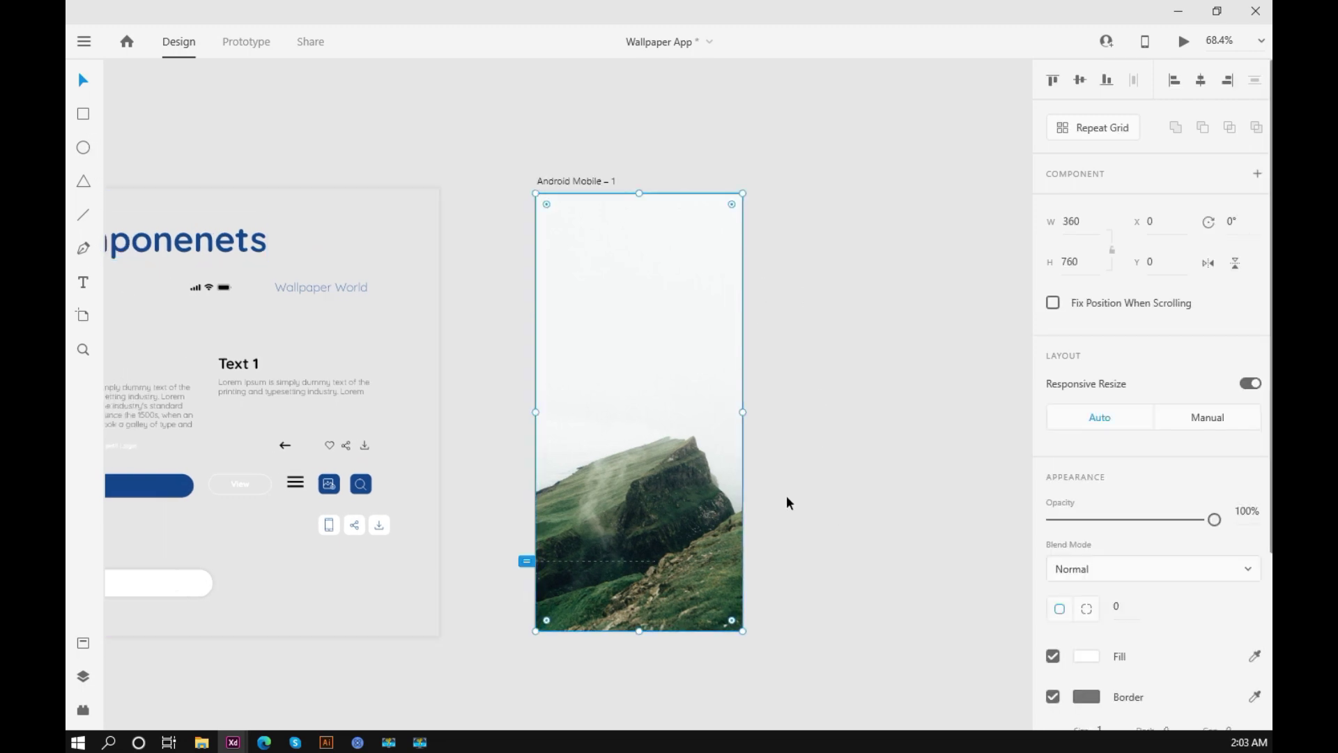
scroll(784, 386, "up", 3)
scroll(783, 387, "up", 10)
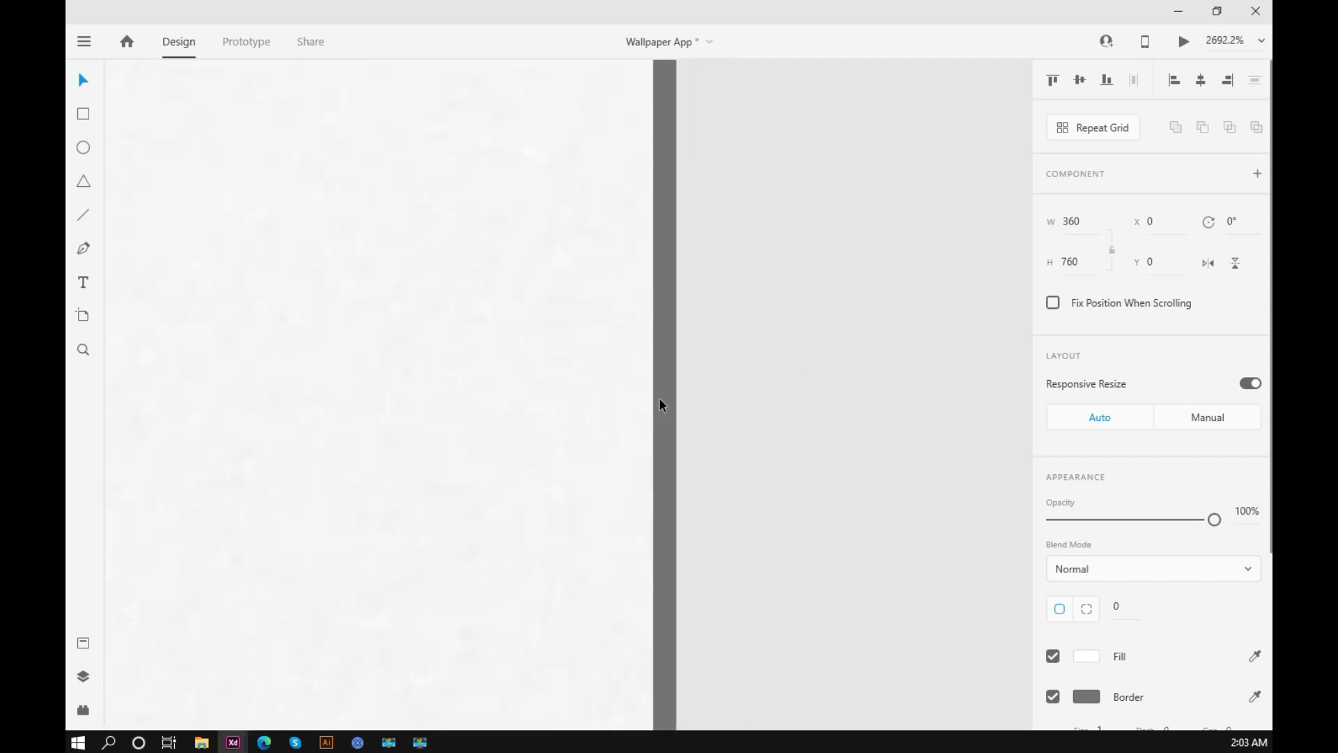
scroll(1059, 475, "down", 4)
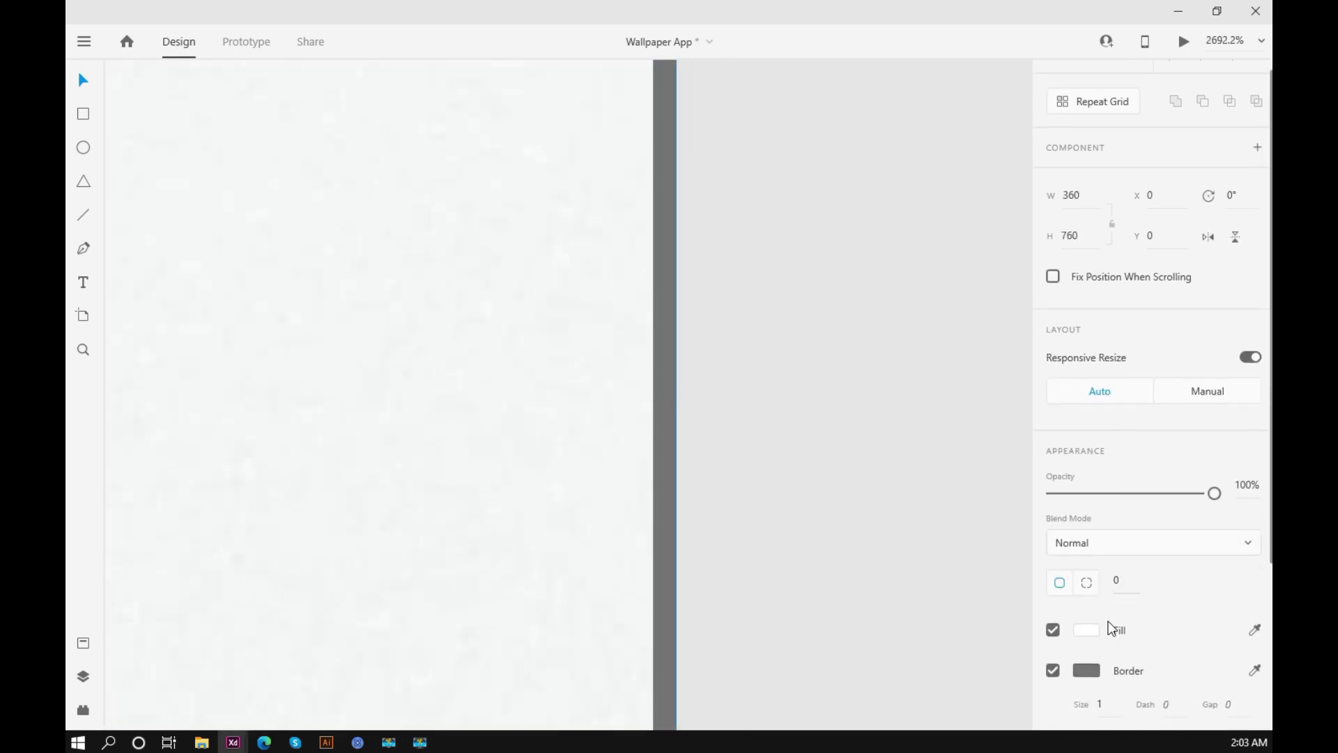
left_click(1052, 457)
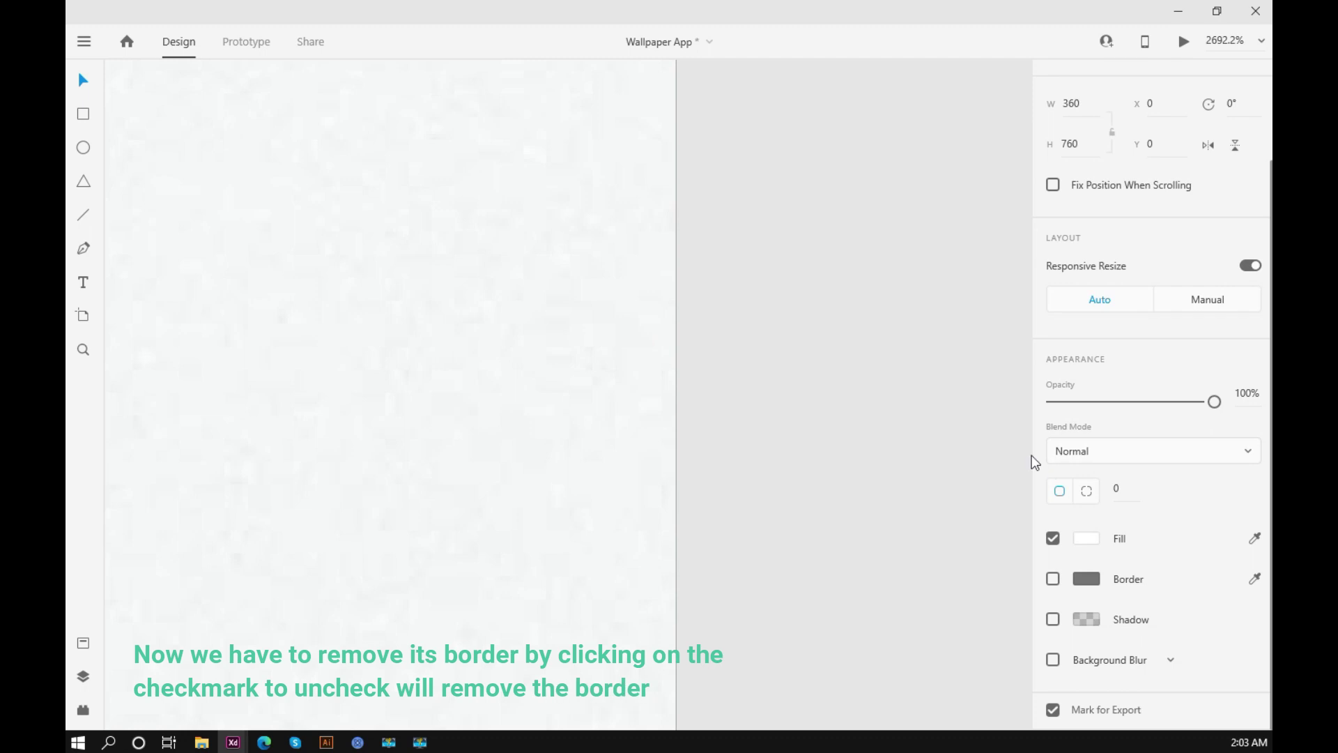
Switch the photo rectangle's border on and off again to compare its edge.
left_click(834, 420)
left_click(674, 390)
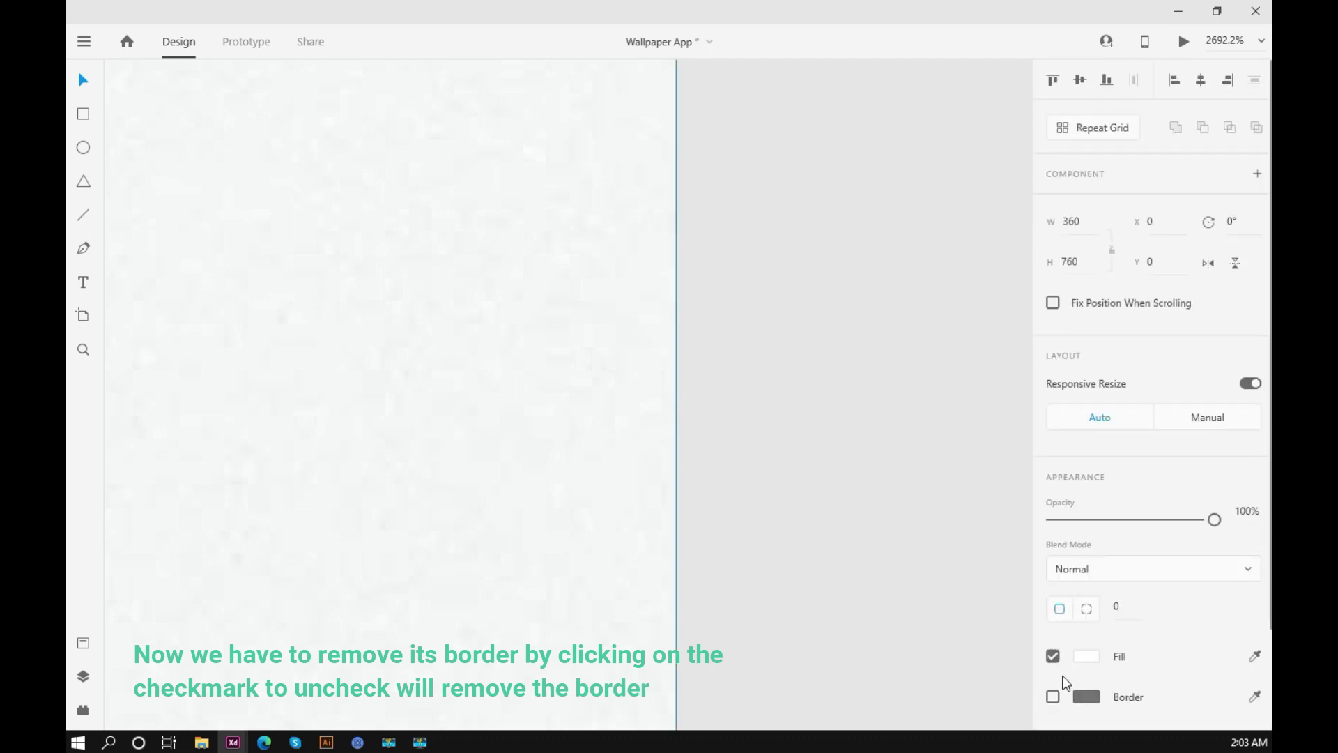
left_click(1053, 697)
left_click(1053, 697)
left_click(1052, 697)
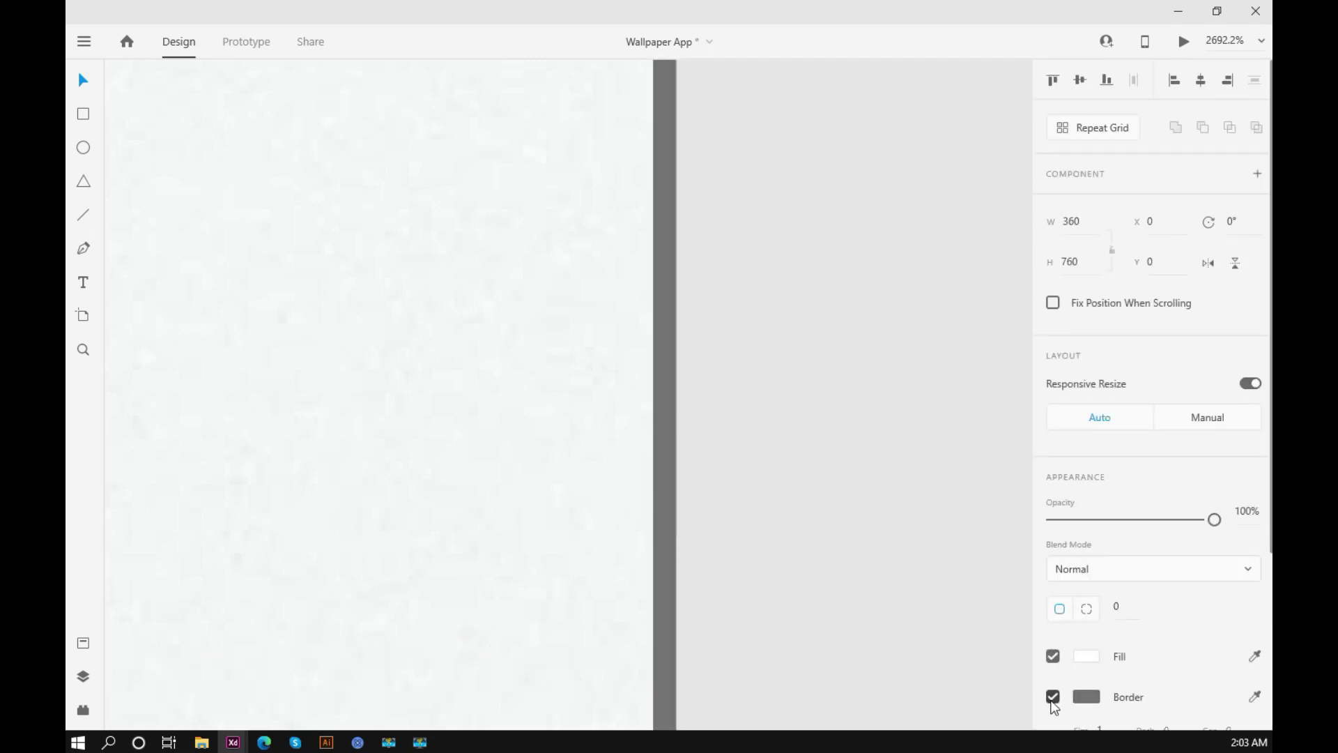
left_click(823, 427)
scroll(823, 427, "down", 10)
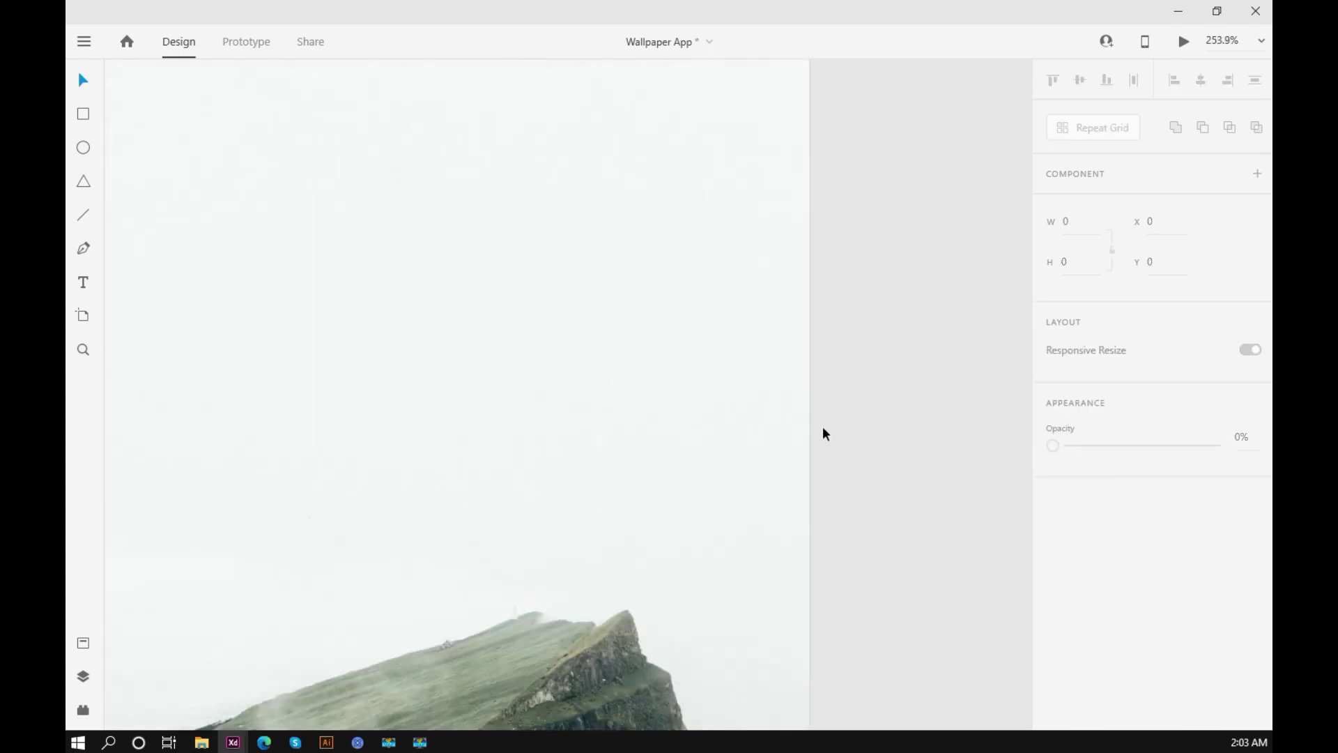
scroll(823, 434, "down", 5)
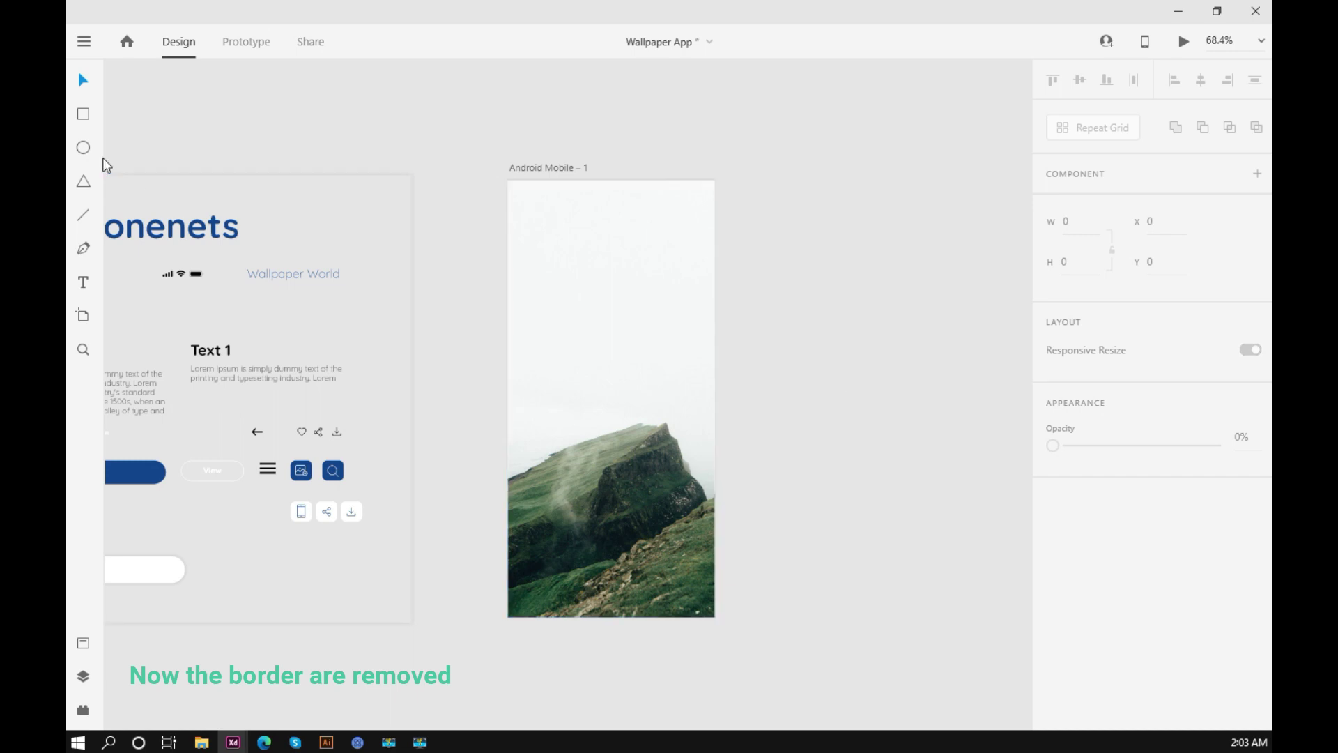
Copy the 9:41 status bar from the Componenets board and place the copy along the mobile artboard's upper edge at about X 4, Y 13.
left_click(185, 272)
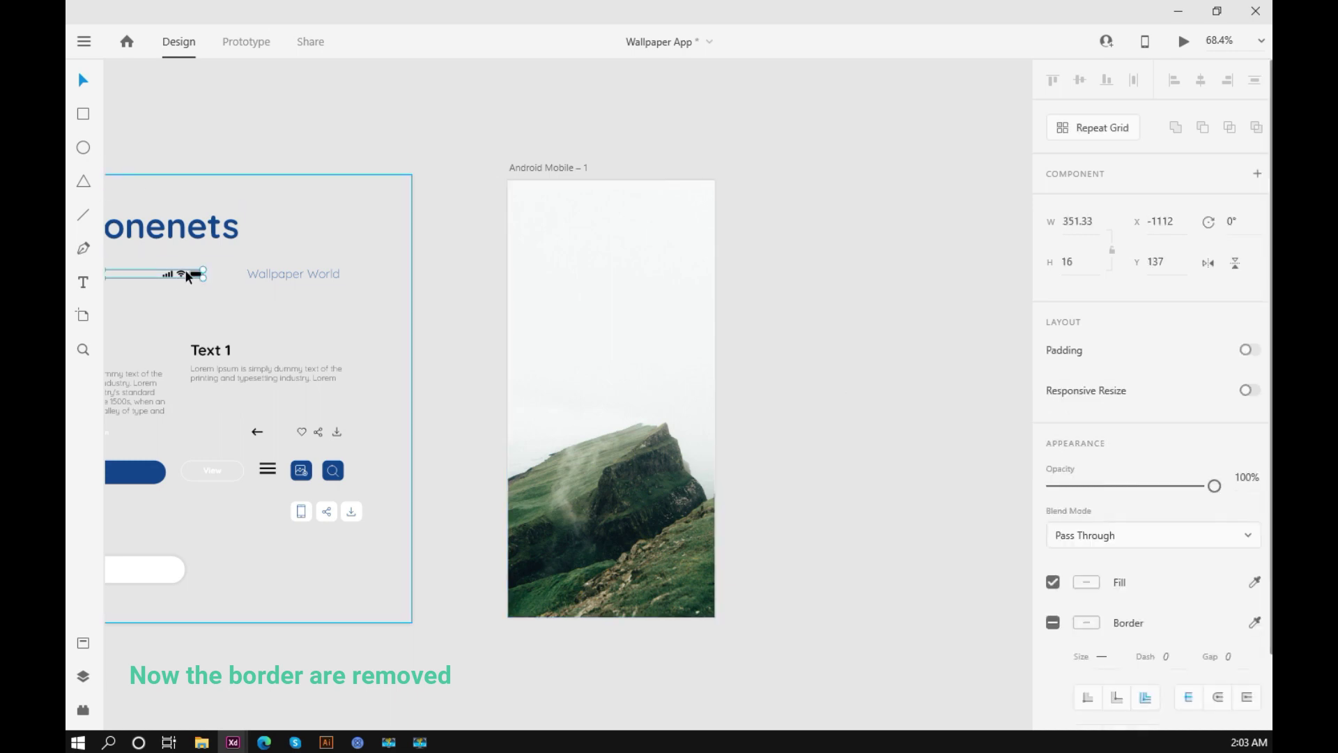
left_click_drag(186, 269, 313, 304)
scroll(394, 308, "up", 3)
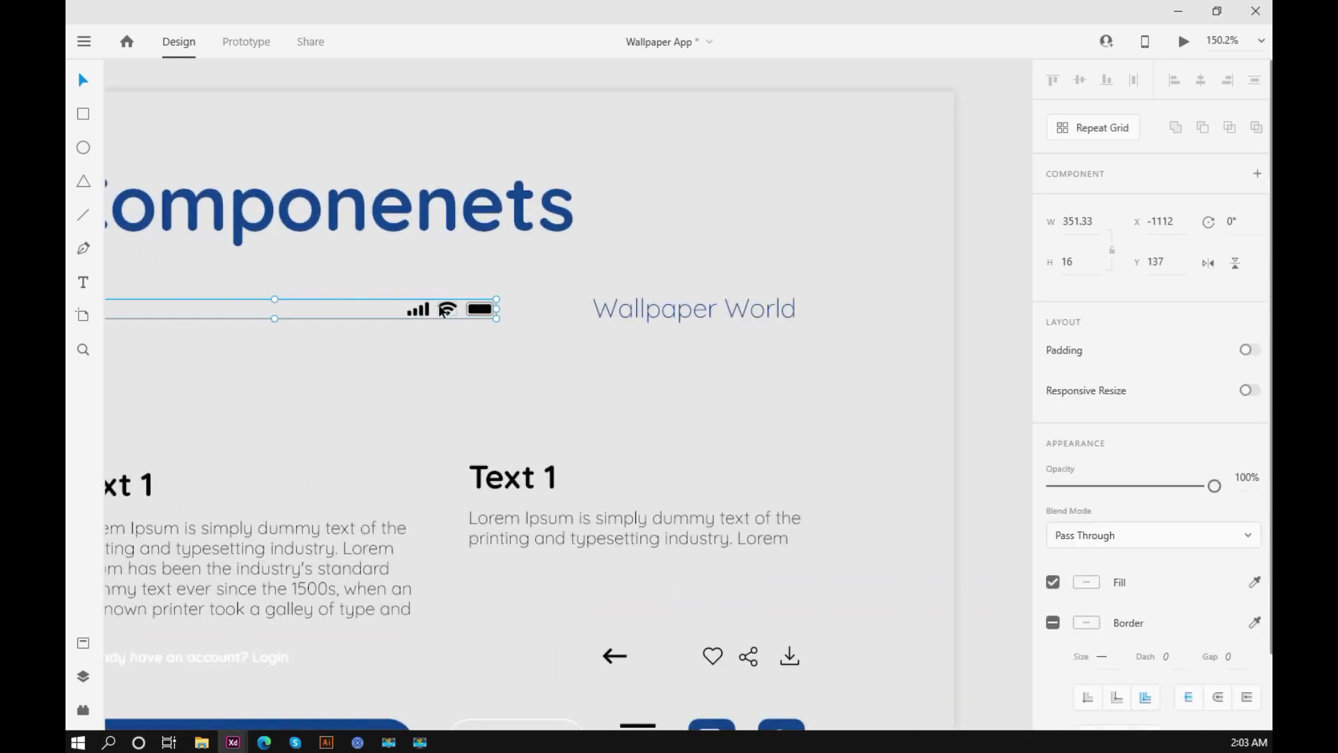
scroll(434, 311, "down", 2)
scroll(434, 312, "down", 1)
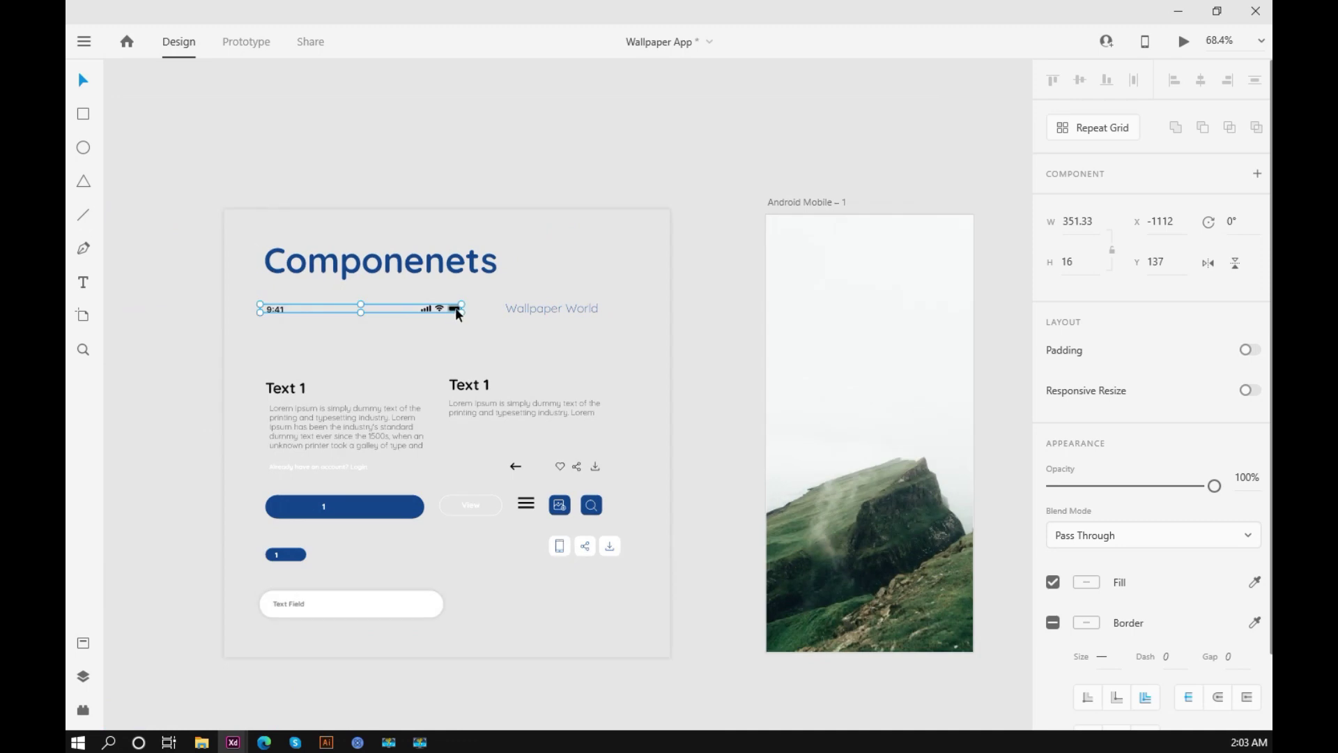
right_click(459, 317)
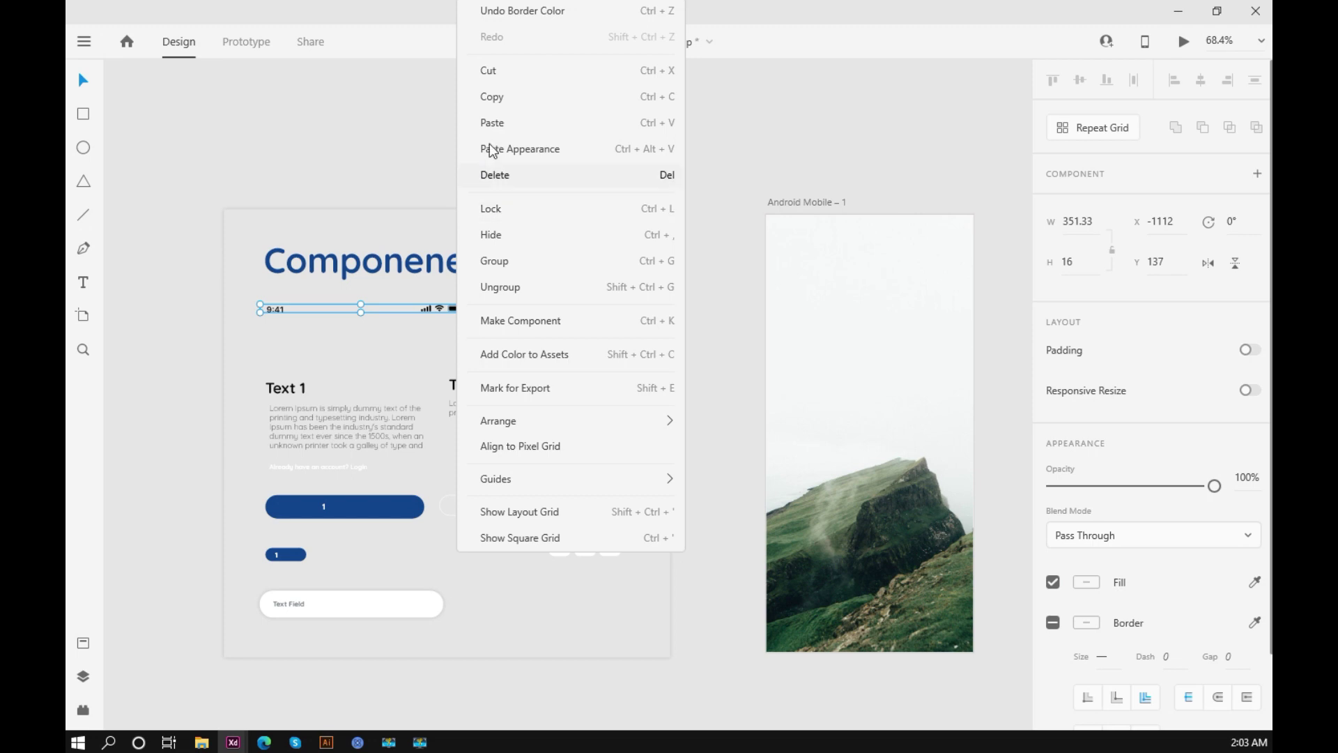
left_click(522, 106)
left_click_drag(666, 164, 453, 177)
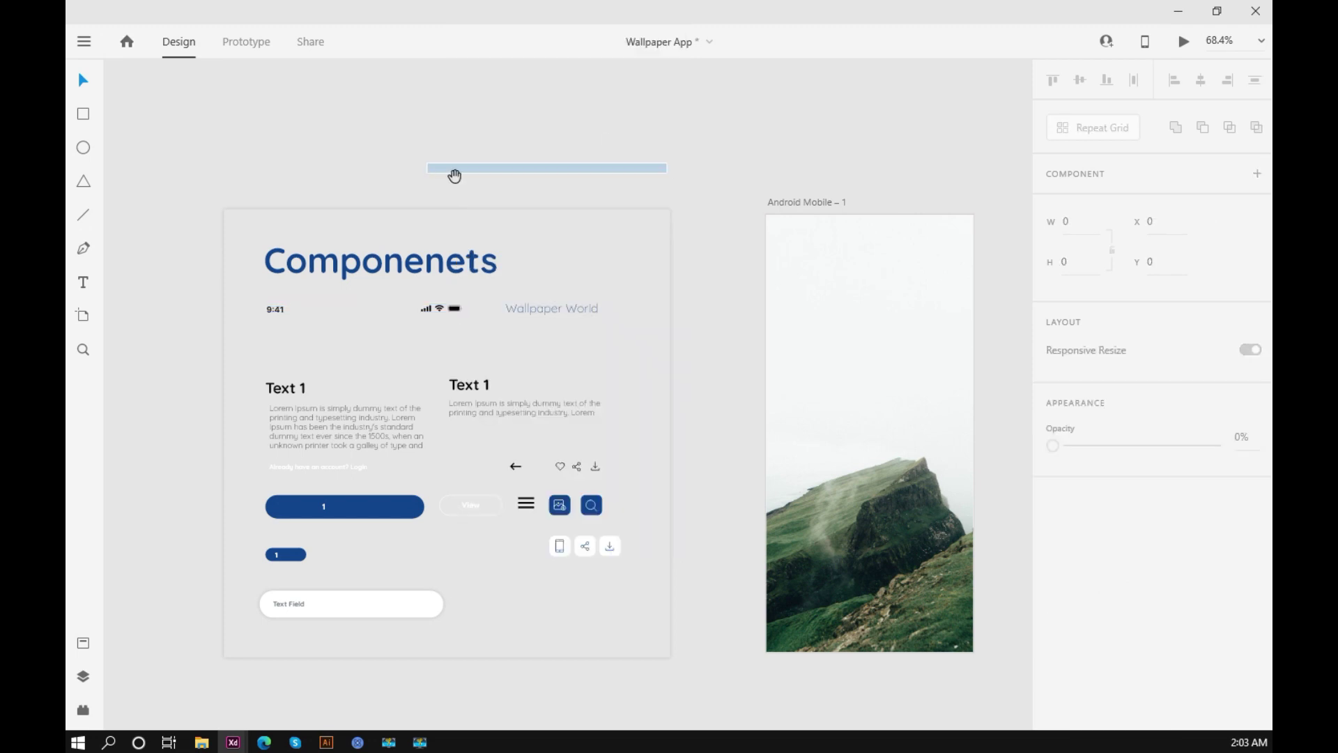
left_click_drag(612, 174, 337, 180)
key("ctrl+v")
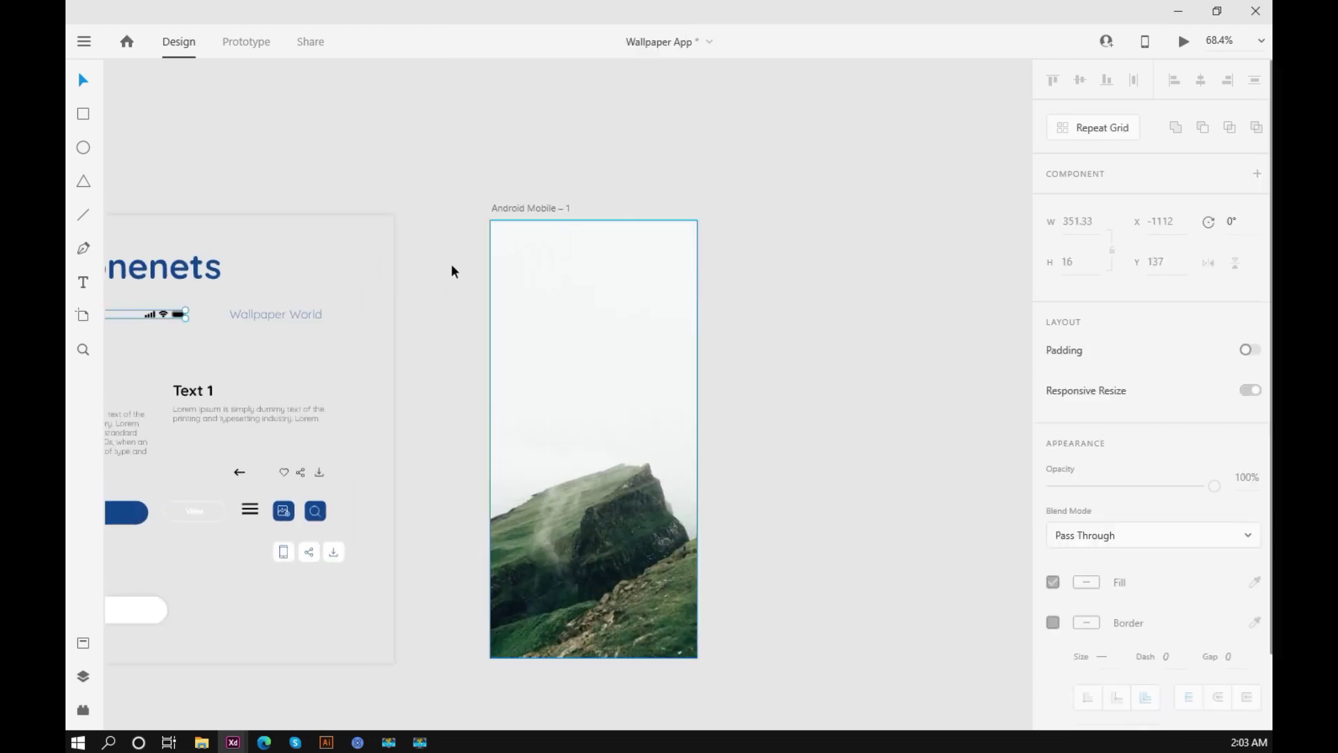
left_click_drag(179, 312, 688, 241)
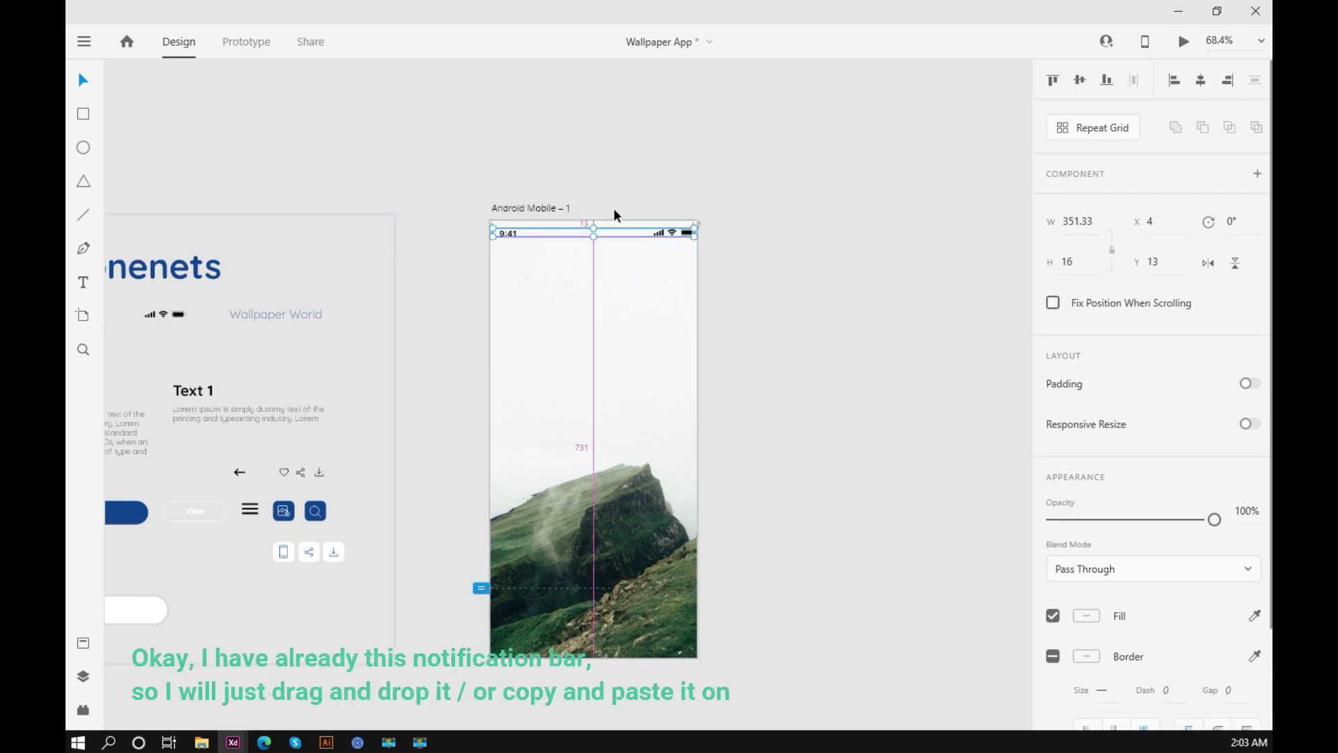
Nudge the status bar on the mobile artboard to X -1, Y 7.
scroll(613, 207, "up", 5)
key("Left")
key("Left")
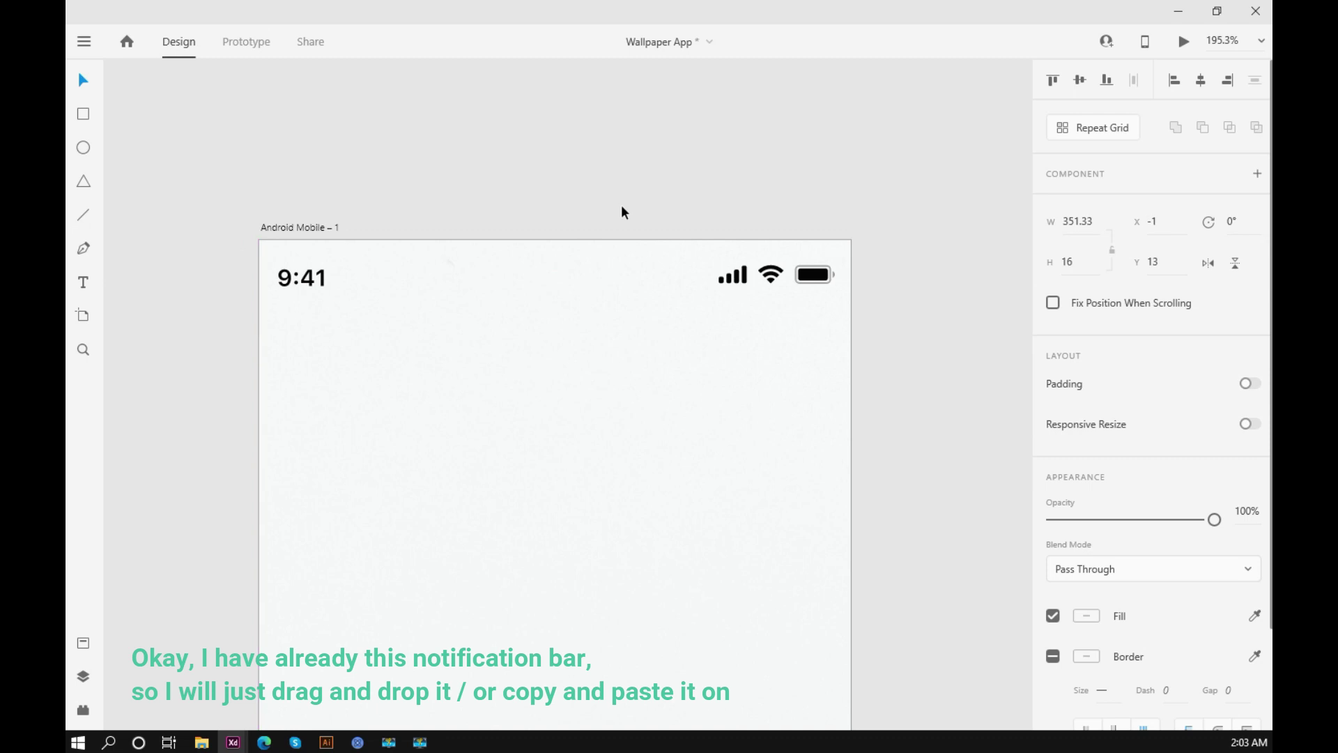
key("Up")
key("Up")
key("Up")
key("Up")
key("Up")
key("Up")
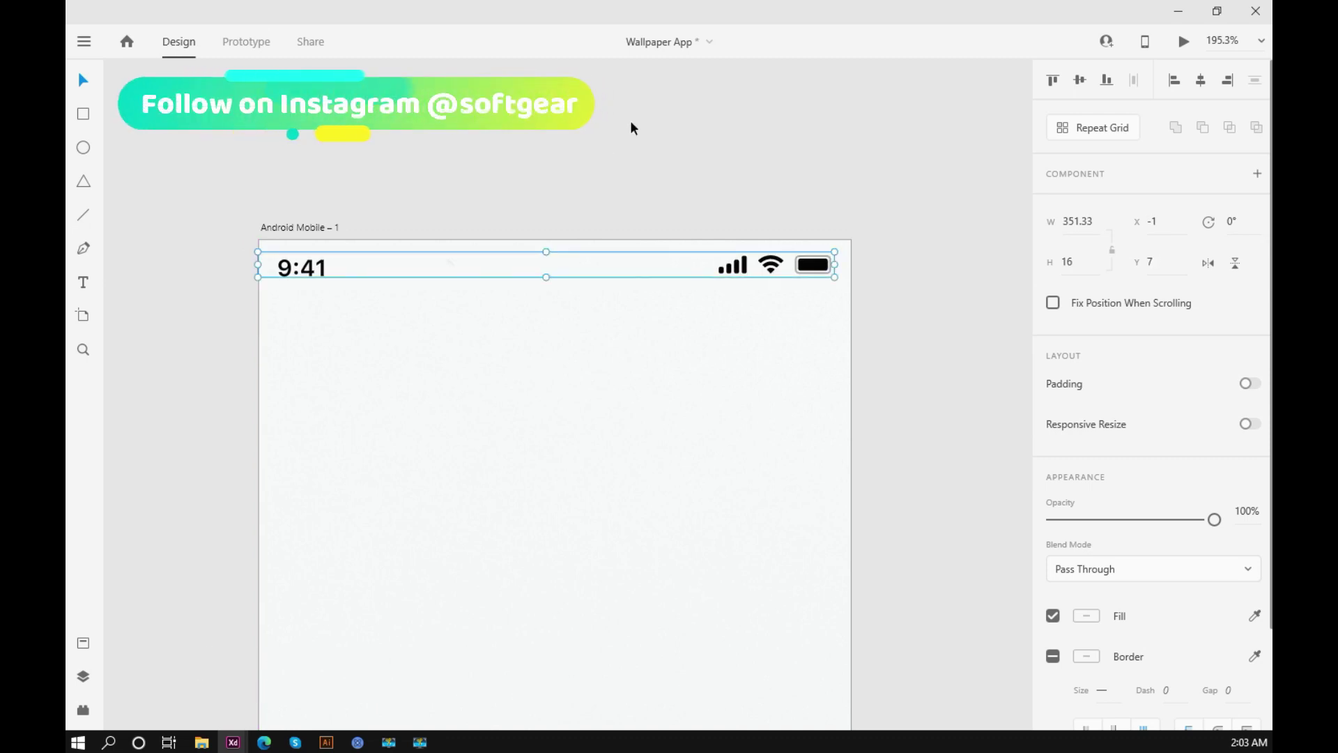
left_click(679, 117)
scroll(677, 117, "down", 3)
scroll(674, 119, "down", 4)
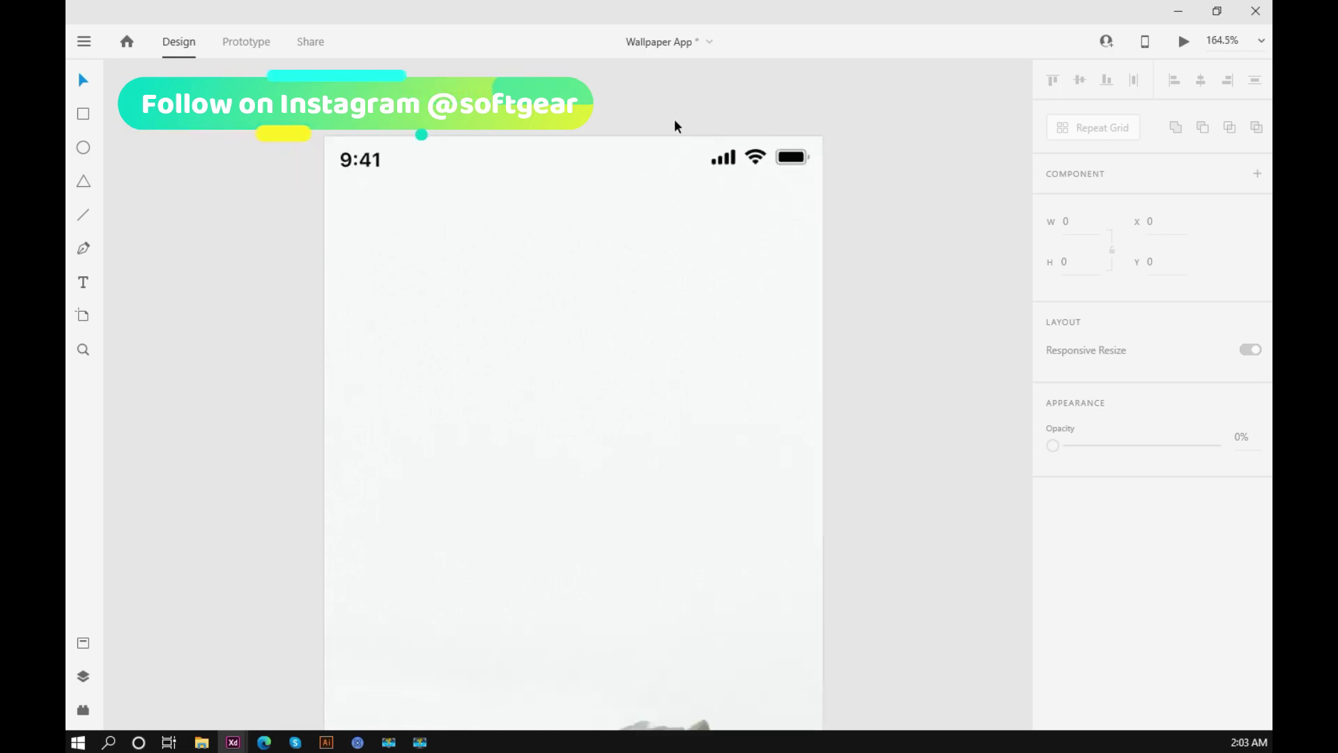
Copy the Text 1 title with its longer lorem ipsum paragraph onto the mobile artboard below the status bar, at about X 39, Y 87.
left_click_drag(835, 170, 776, 155)
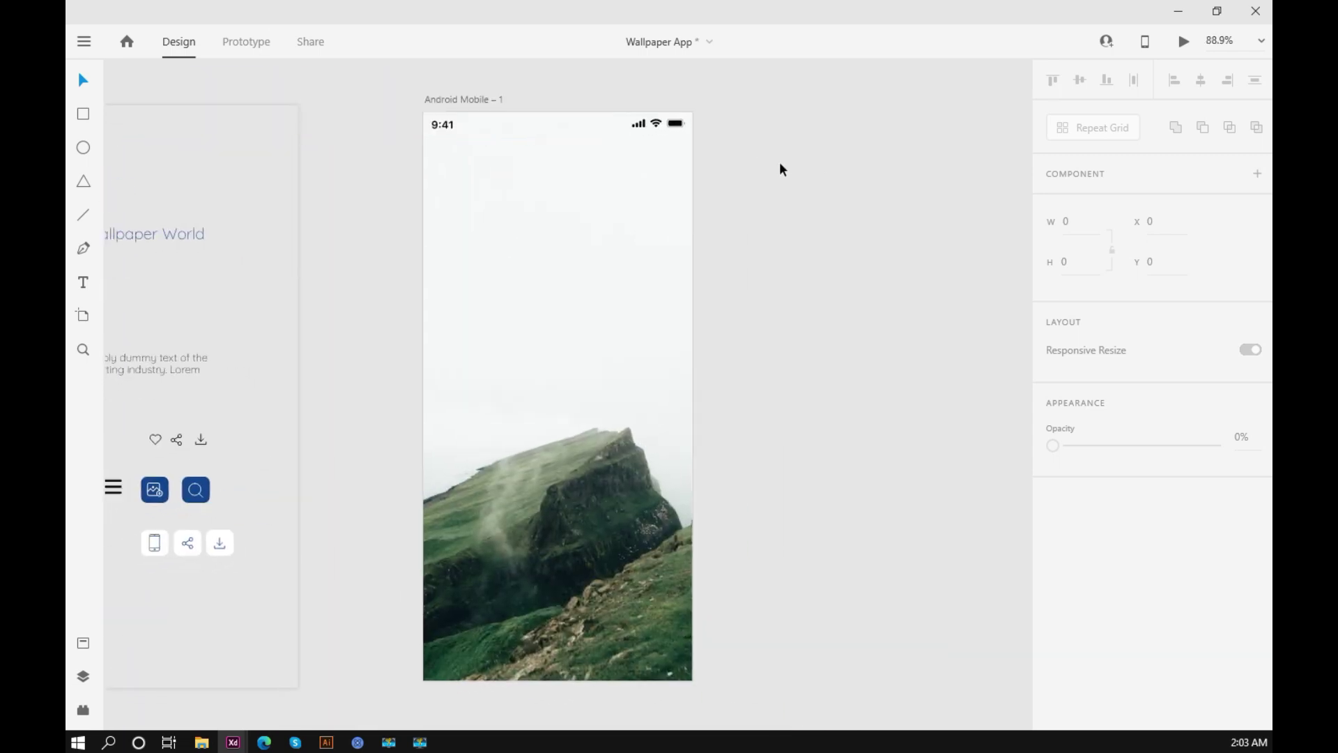
left_click_drag(797, 228, 955, 243)
left_click_drag(525, 246, 657, 264)
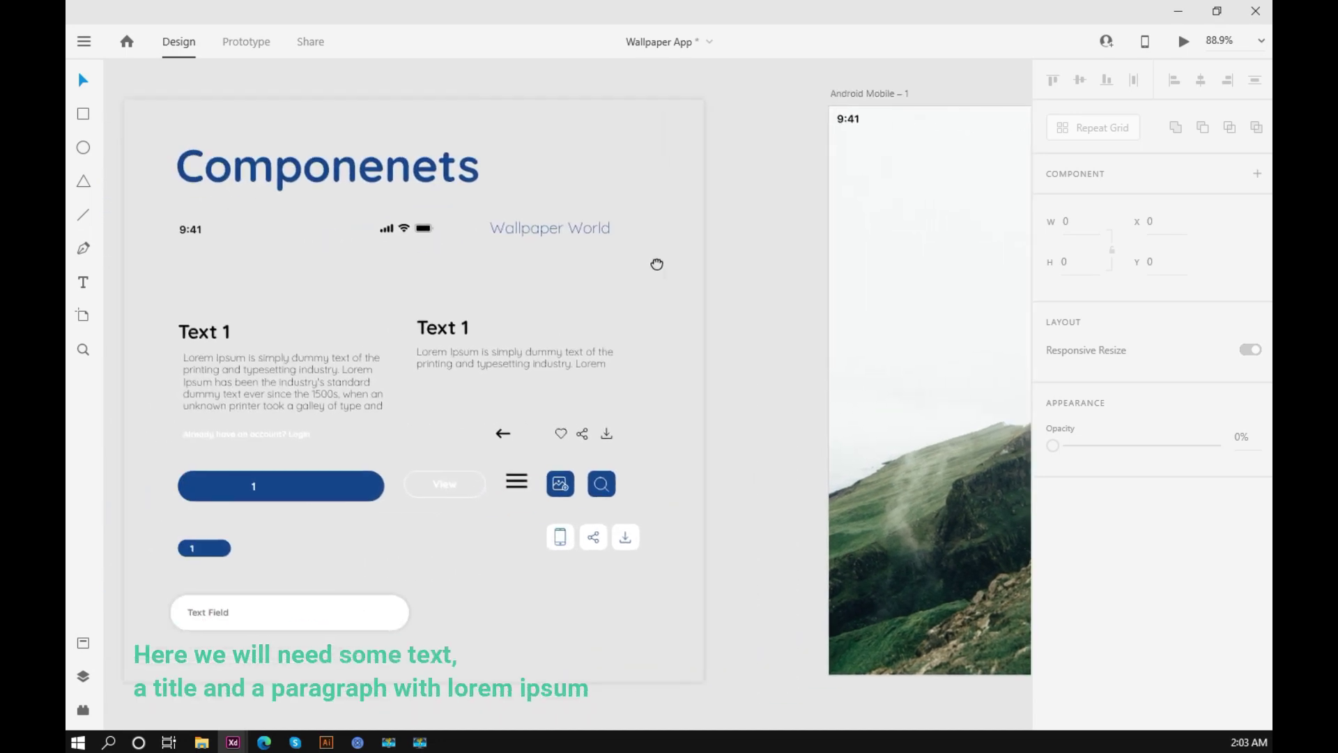
left_click(239, 370)
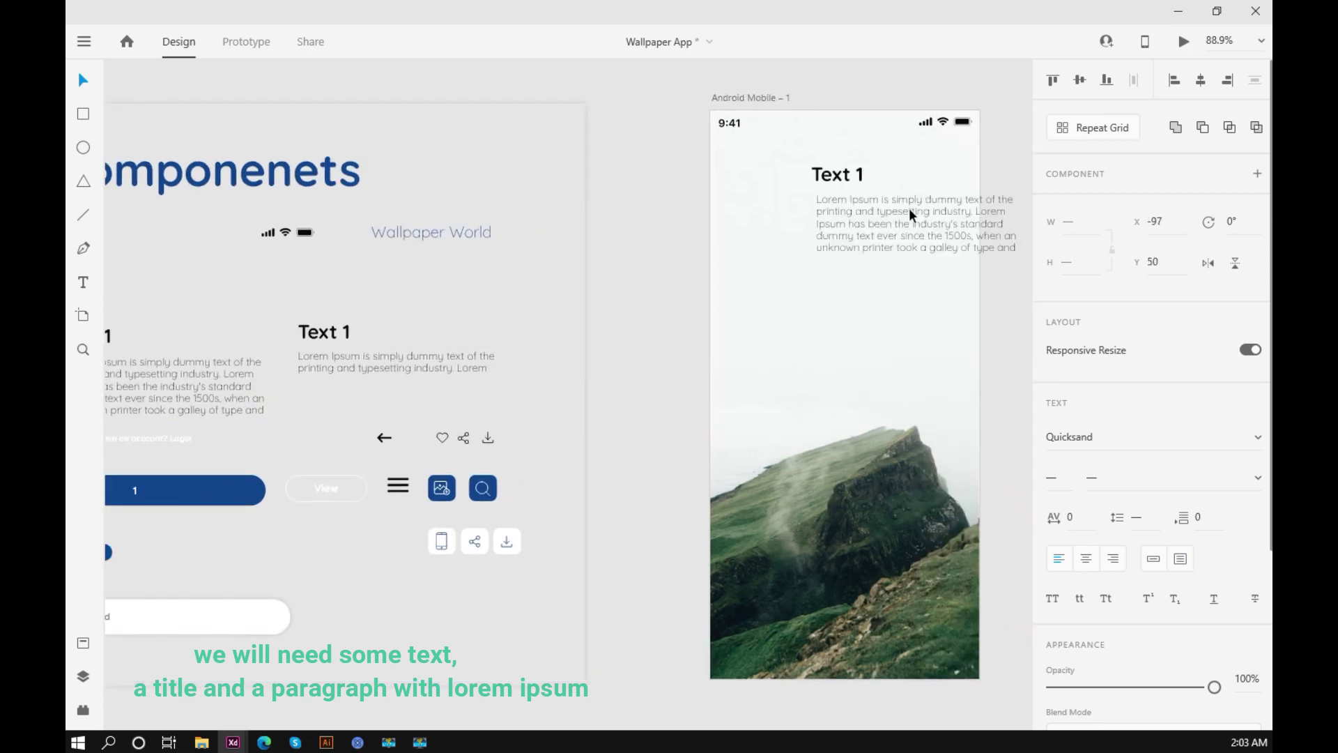
left_click_drag(909, 208, 853, 222)
left_click_drag(927, 242, 760, 283)
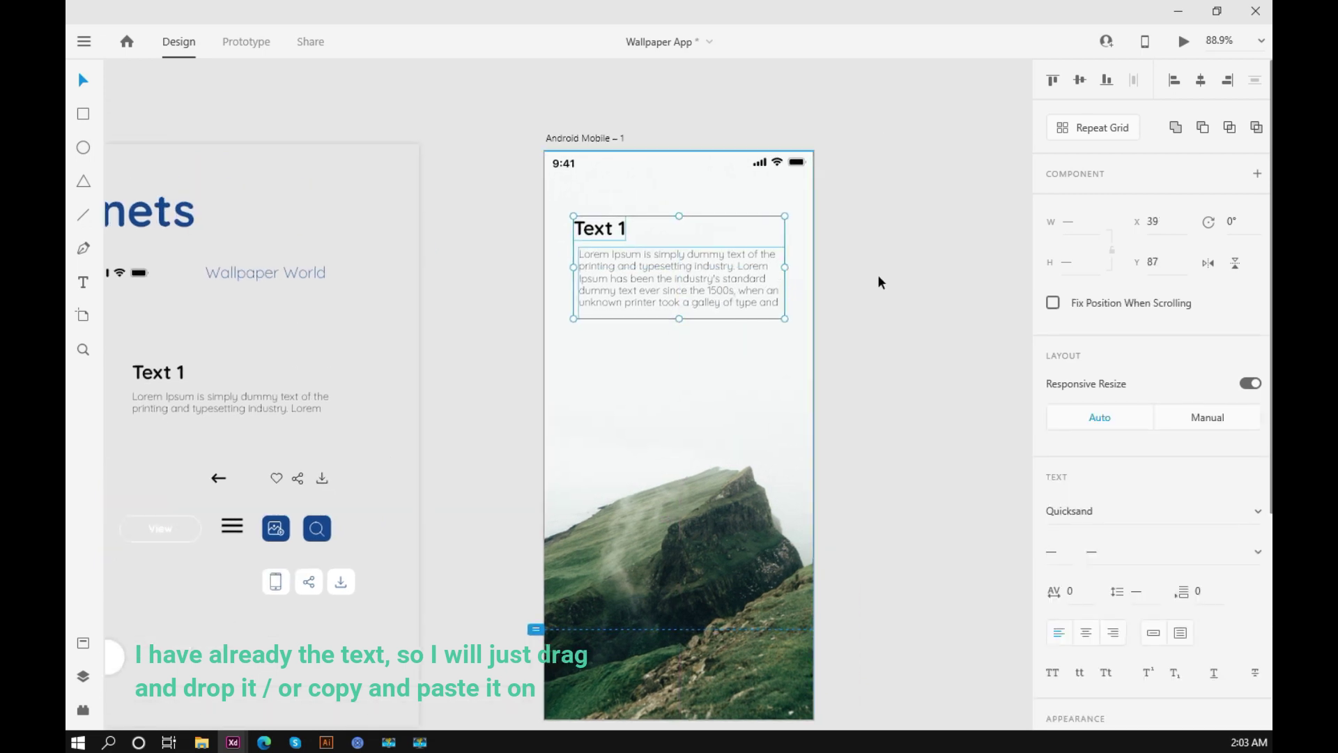
left_click(877, 274)
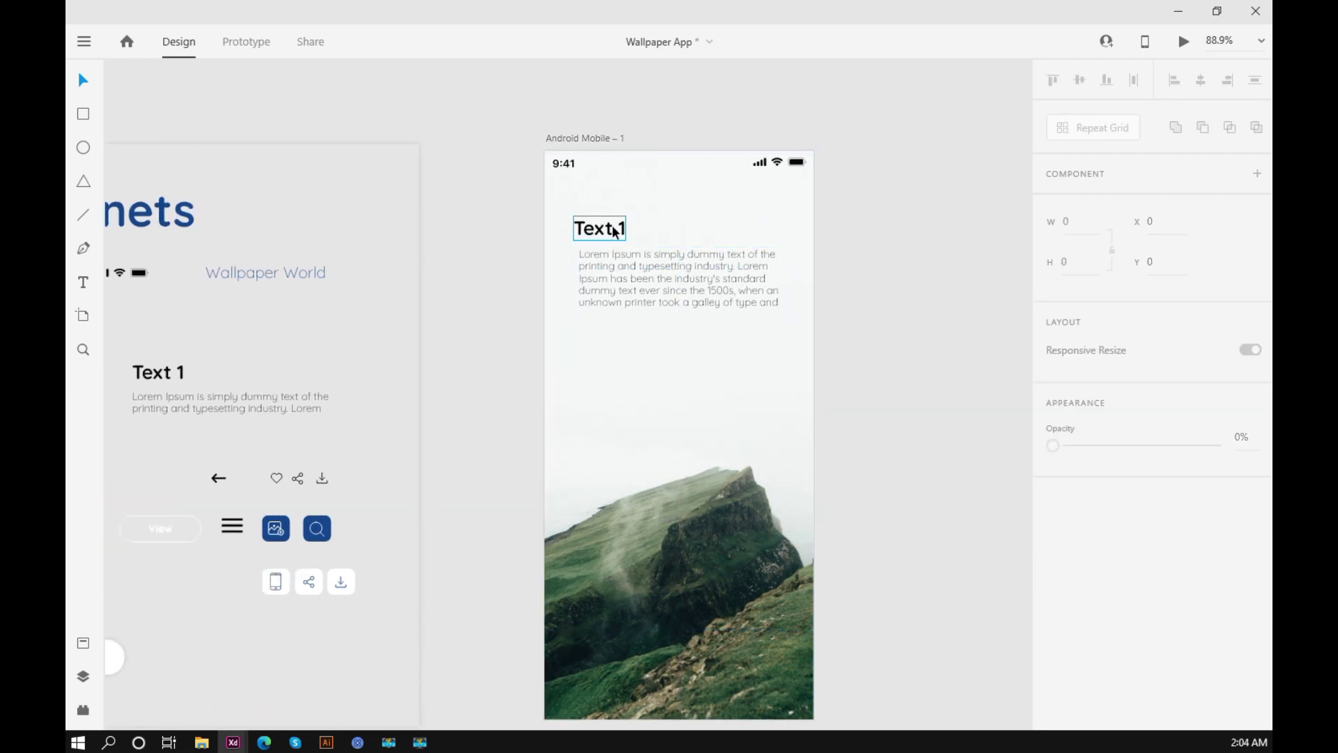
Replace the Text 1 title on the mobile artboard with "The best wallpaper Place." on two lines.
left_click(615, 232)
double_click(615, 233)
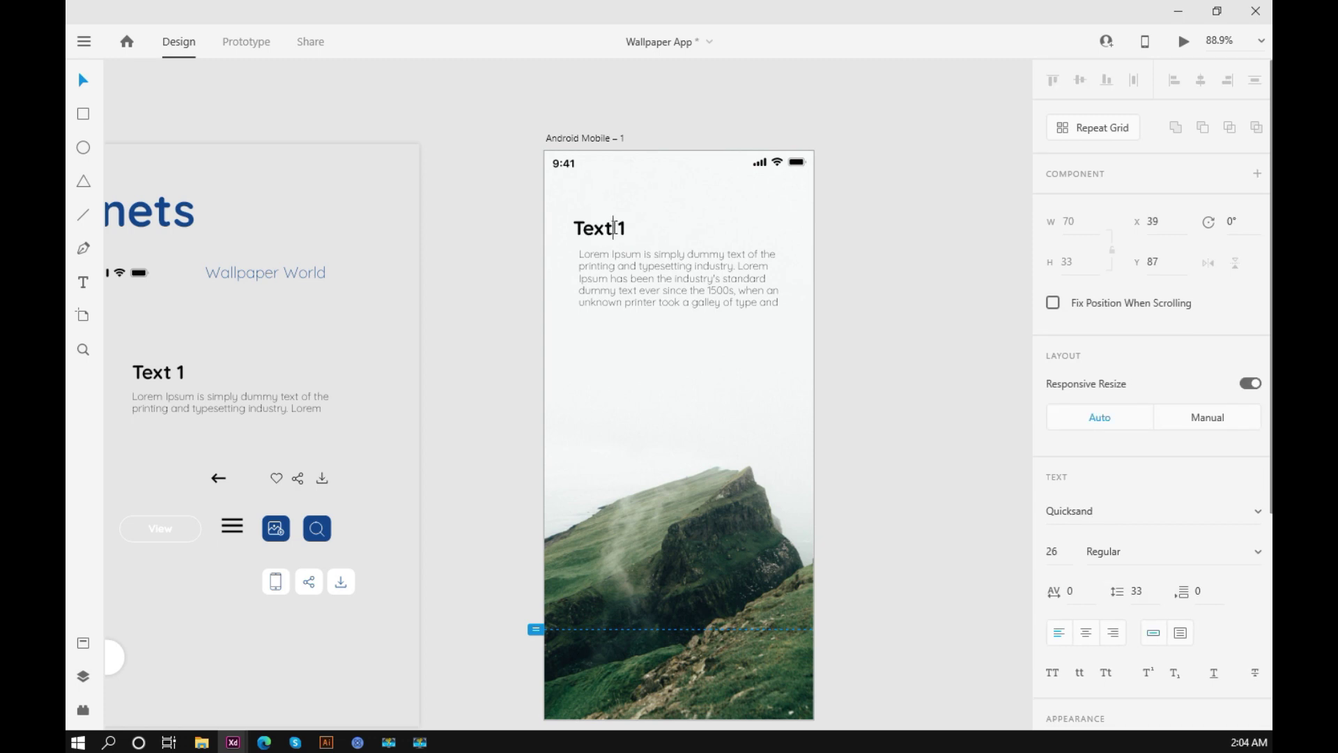
double_click(607, 230)
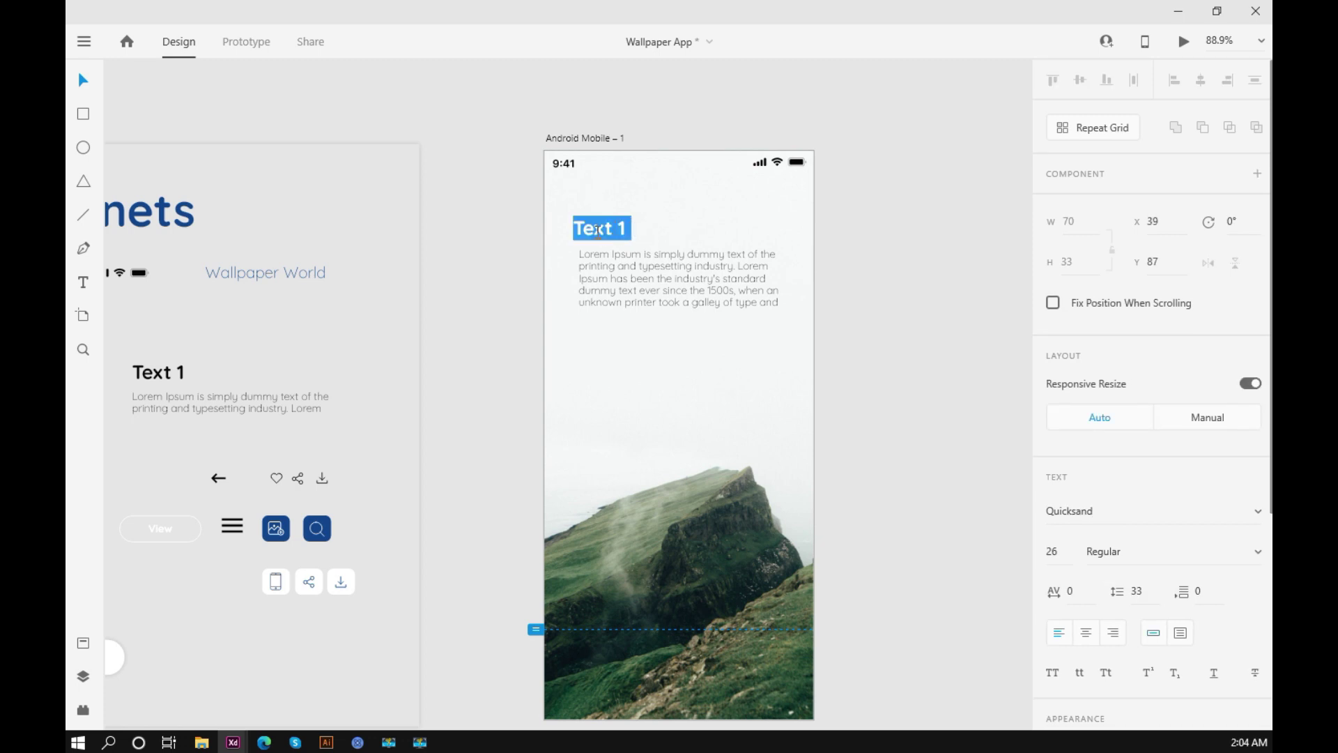
type("The best wa")
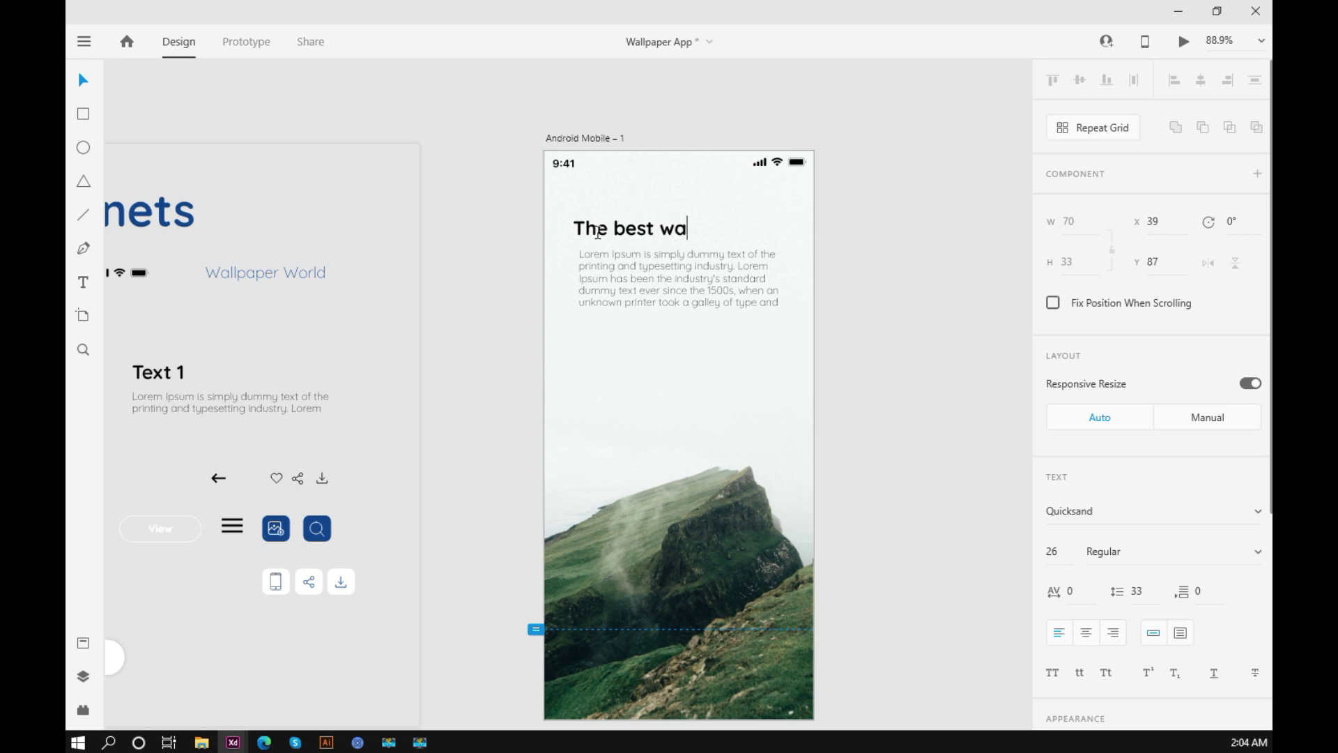
type("llpaper")
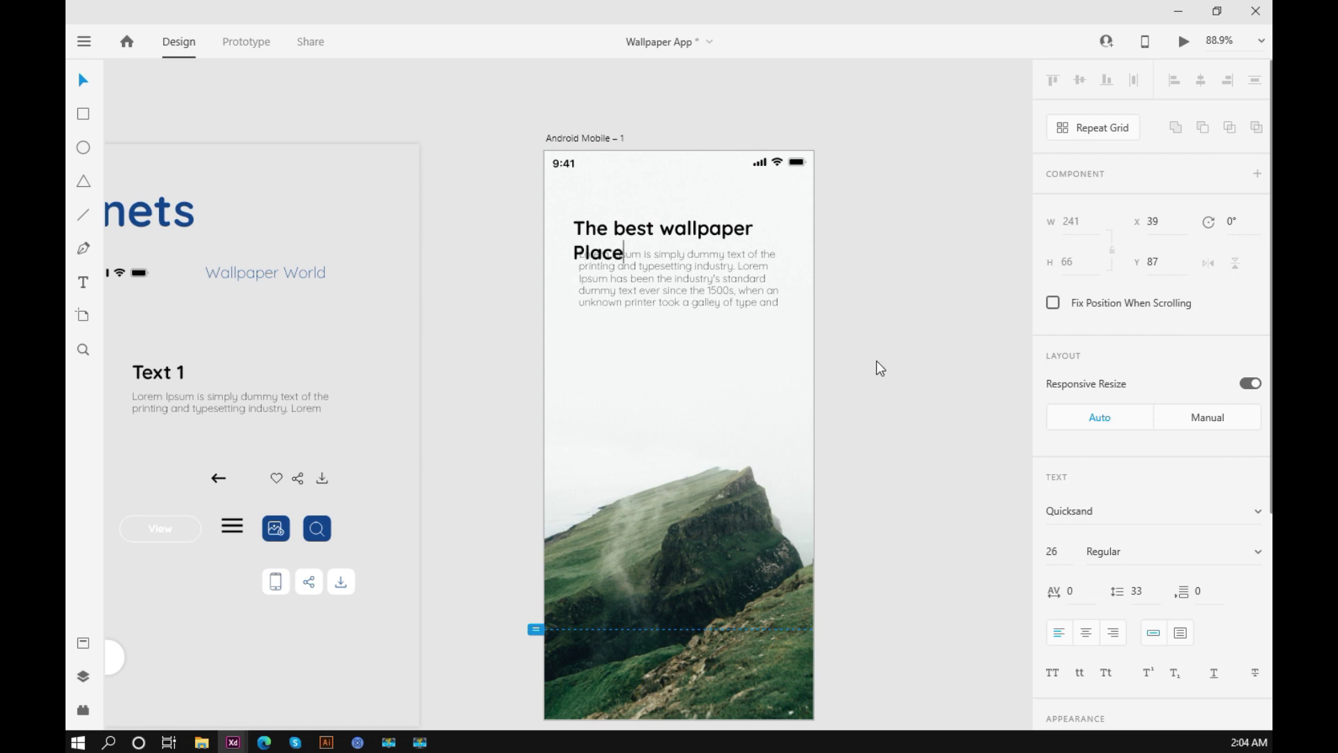
type(".")
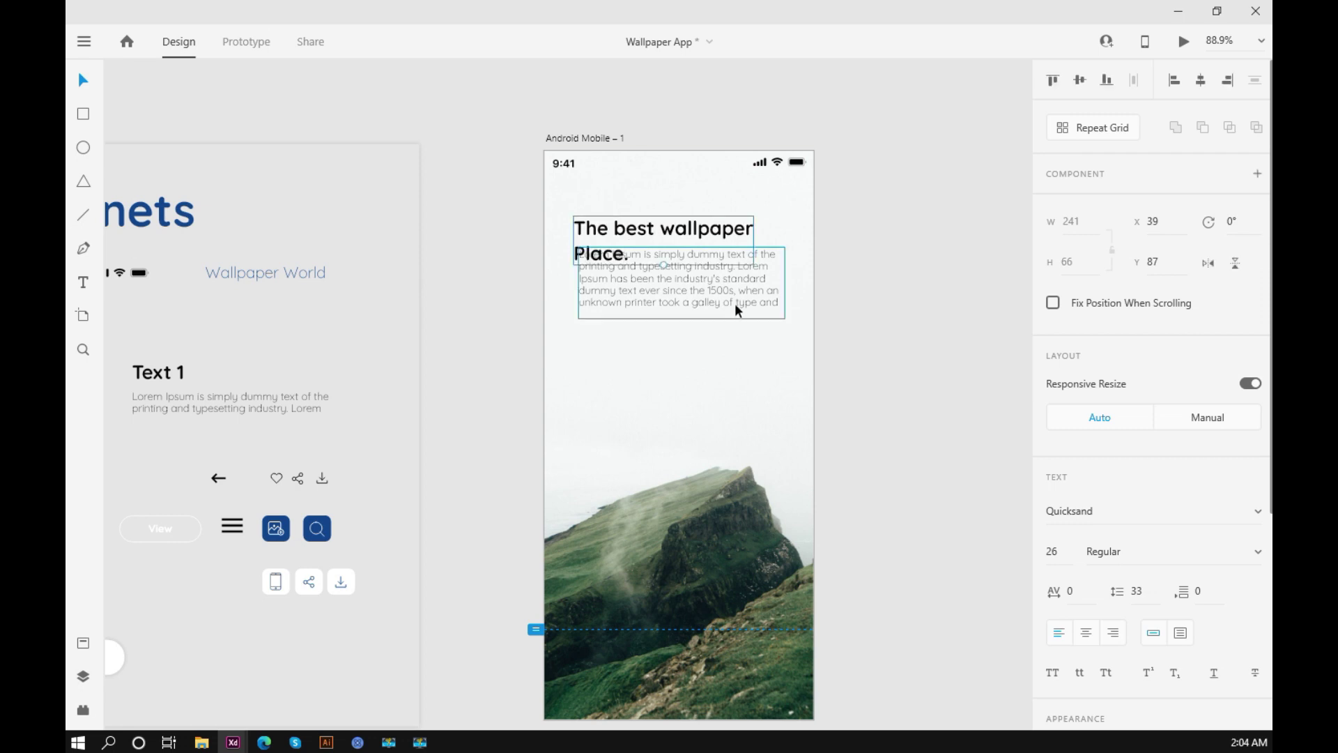
Move the lorem ipsum paragraph below the two-line title and align it with the title's left edge, at X 39, Y 169.
left_click(756, 279)
left_click(712, 283)
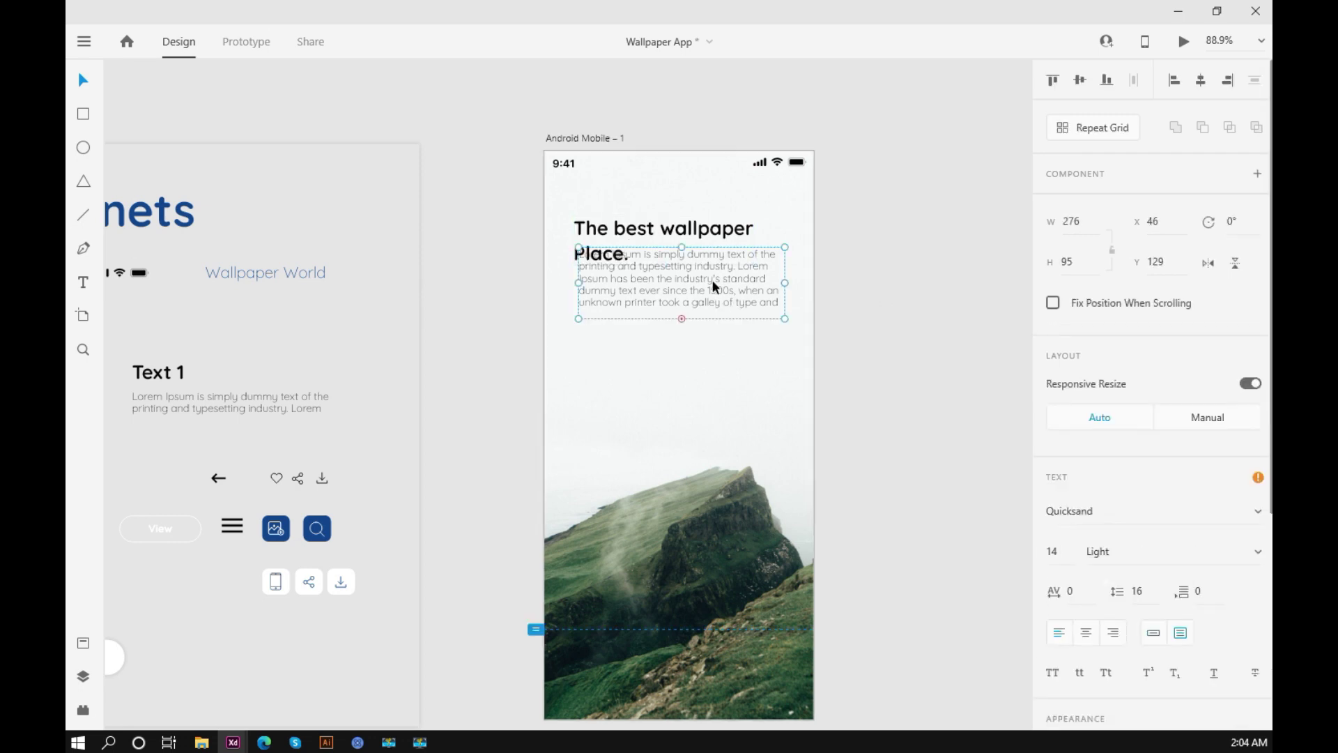
key("shift+Down")
key("shift+Down")
key("shift+Down")
key("shift+Down")
key("shift+Down")
key("shift+Down")
key("Left")
key("Left")
key("Left")
key("Left")
key("Left")
key("Left")
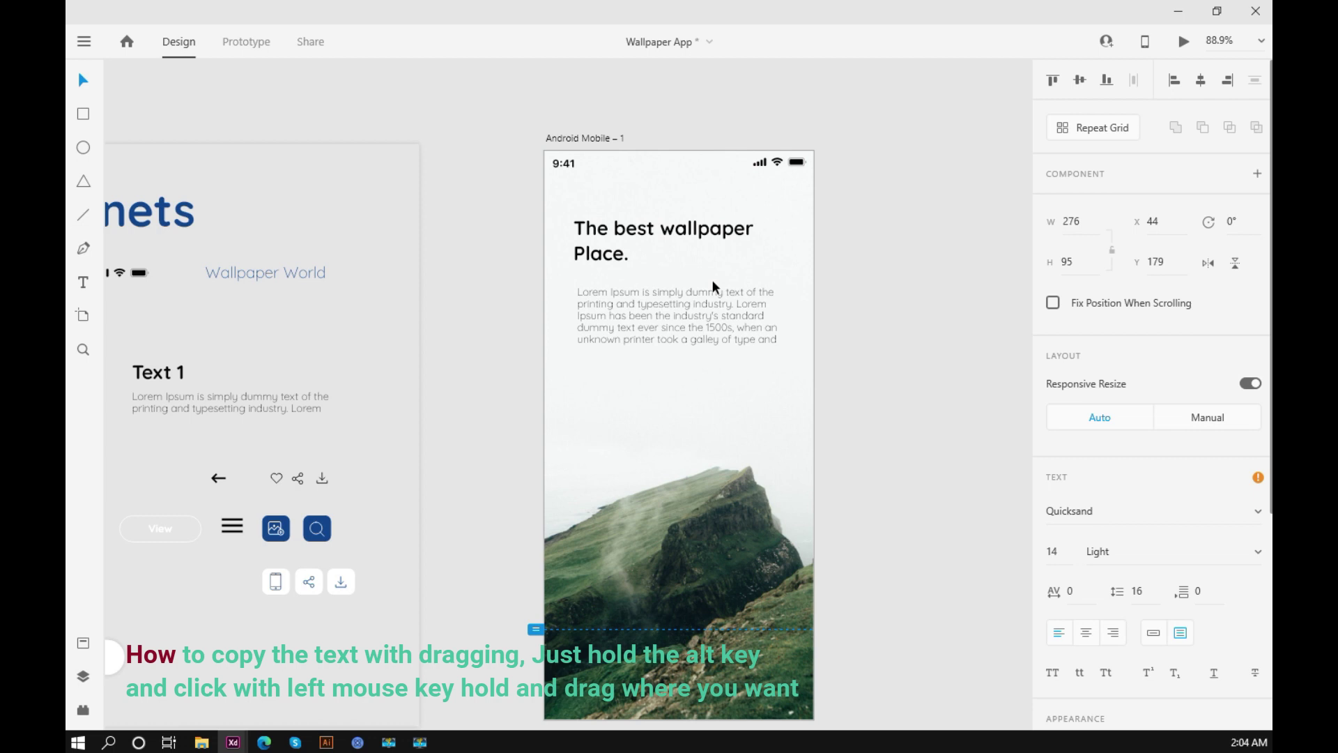
key("Left")
key("Up")
key("Up")
key("Up")
key("Up")
key("Up")
key("Up")
key("Up")
key("Up")
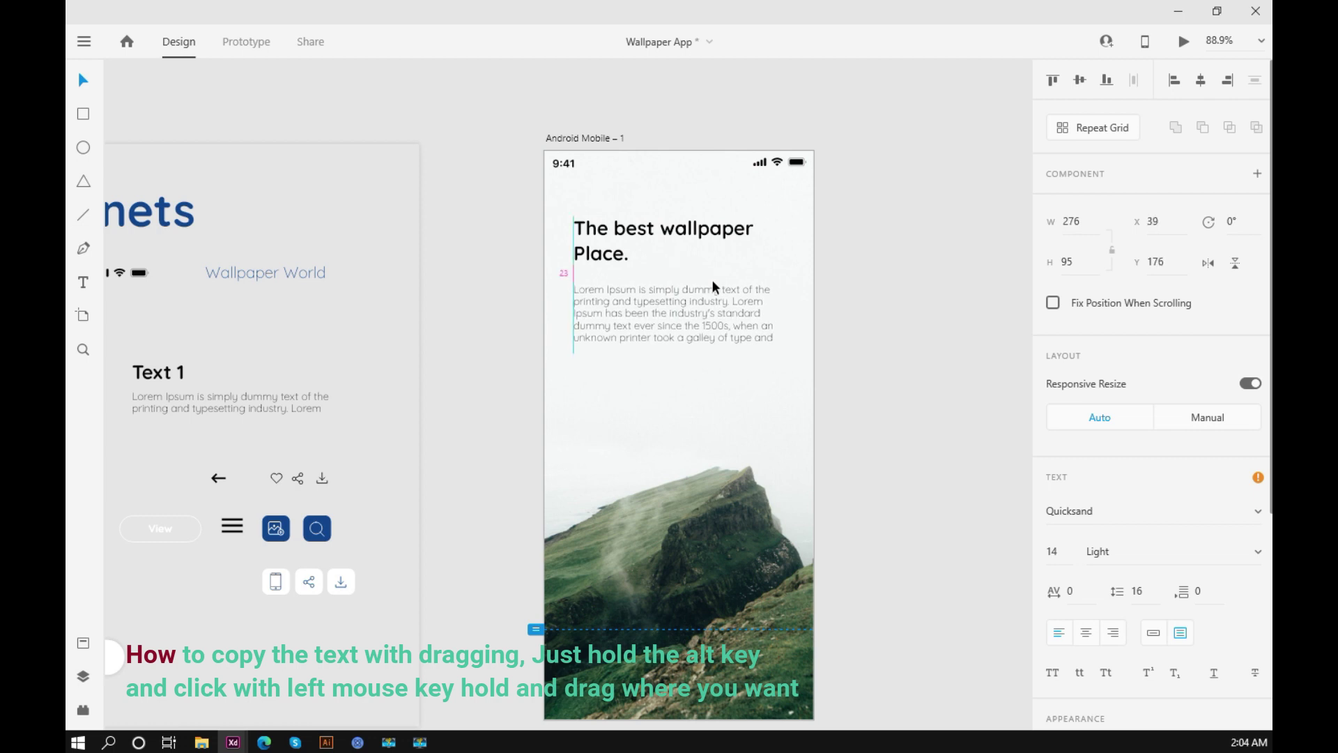
key("Up")
key("Up")
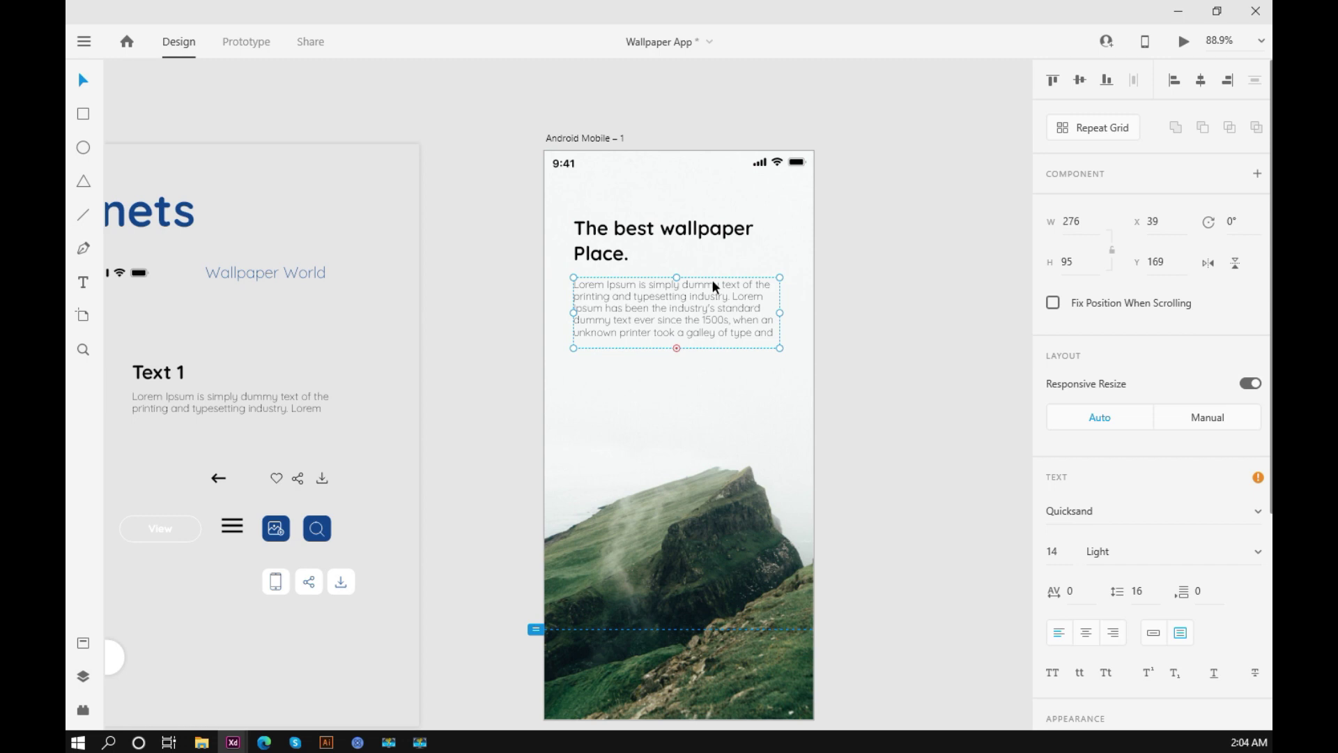
Move the title and paragraph together up toward the status bar, placing the title at Y 60.
left_click(610, 253, "shift")
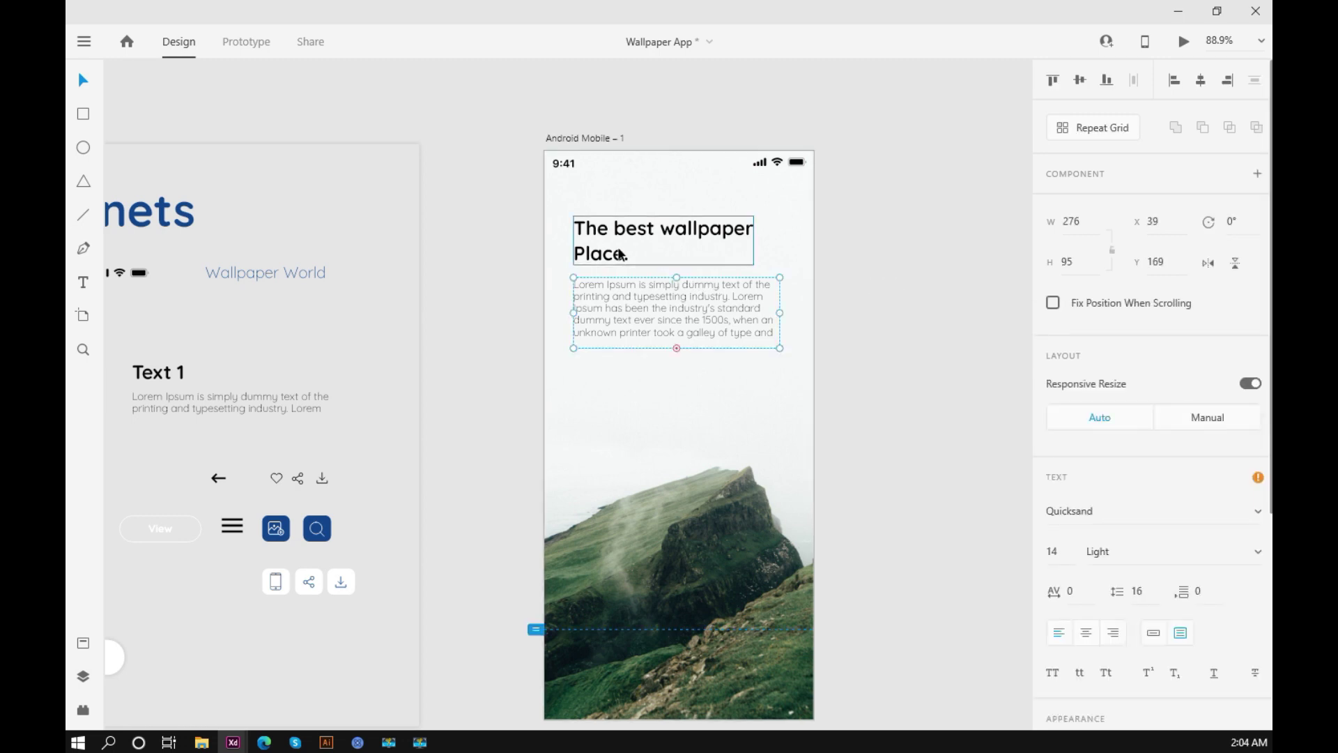
key("Up")
key("Up")
key("Up")
key("Up")
key("Up")
key("Up")
key("Up")
key("Up")
key("Up")
key("Up")
key("Up")
key("Up")
key("Up")
key("Up")
key("Up")
key("Up")
key("Up")
key("Up")
key("Up")
key("Up")
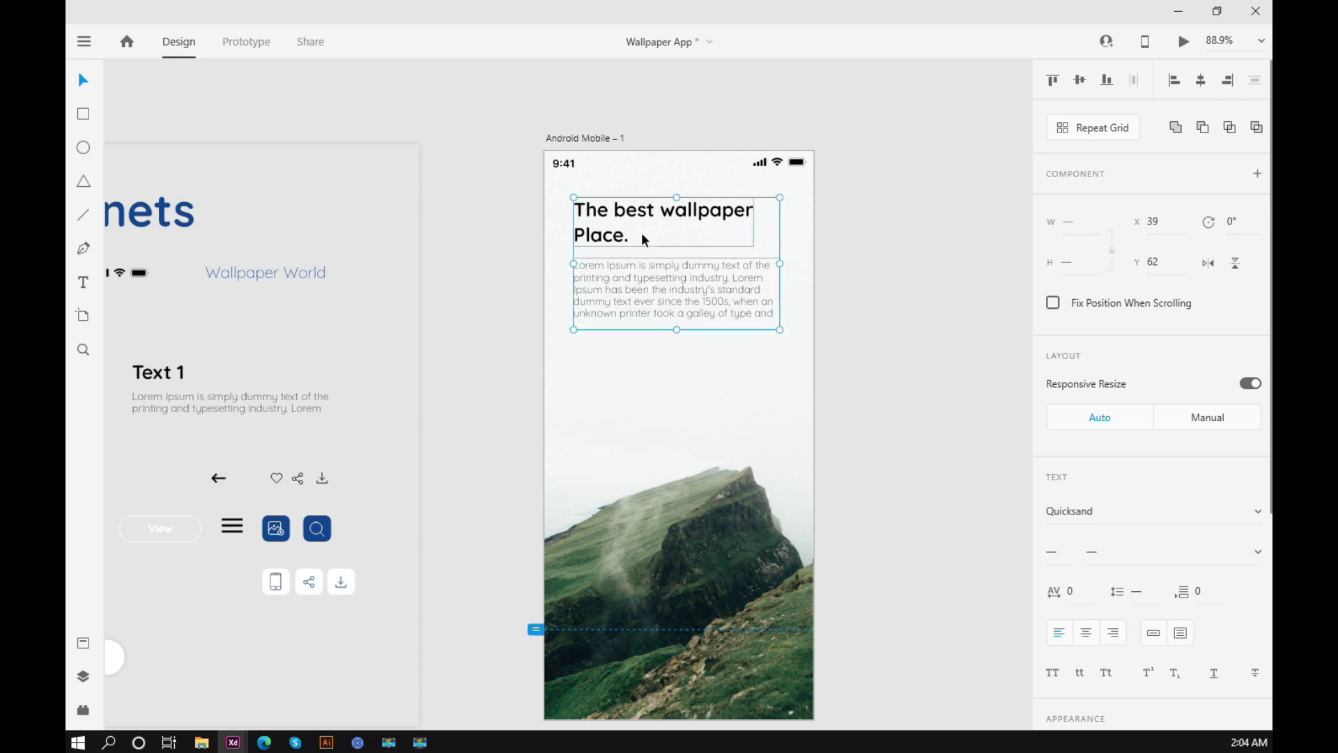
key("Up")
key("Up")
left_click(899, 244)
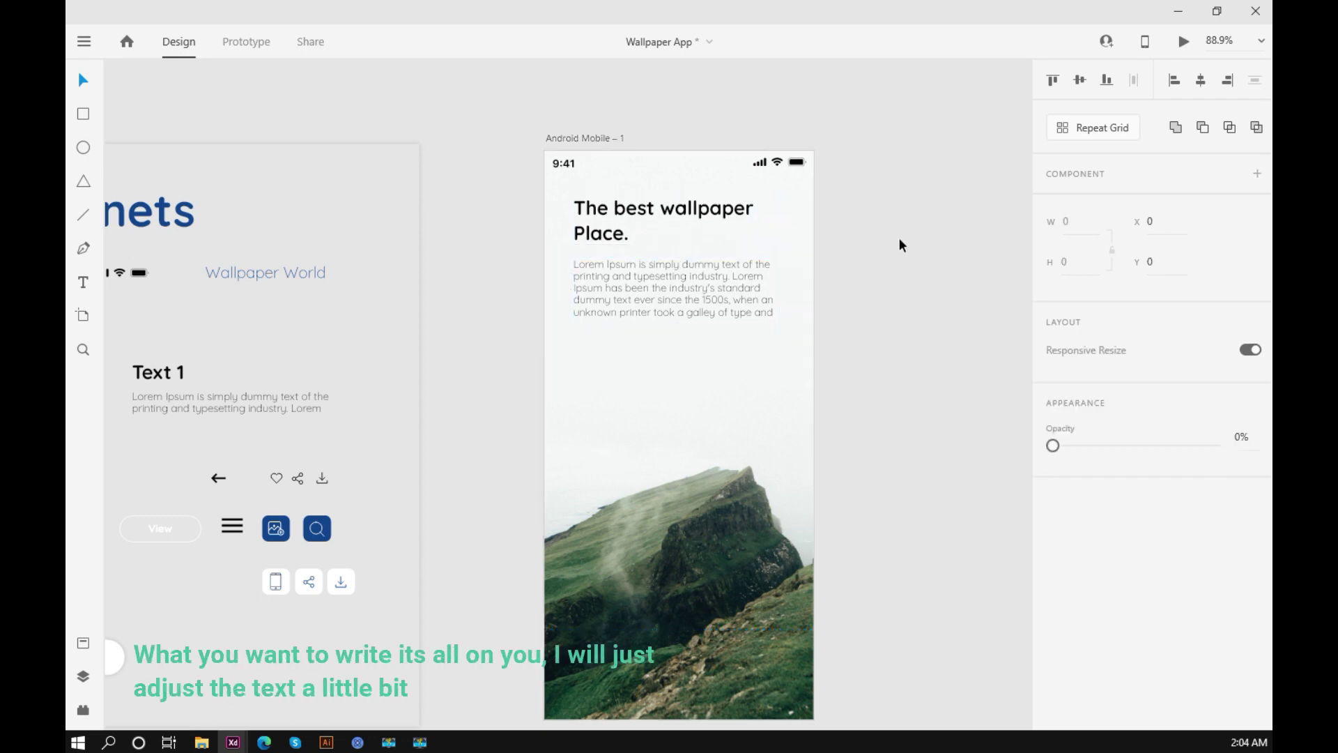
Draw a button rectangle about 340 by 68 with fully rounded ends on the empty canvas beside the mobile artboard.
left_click_drag(899, 244, 840, 219)
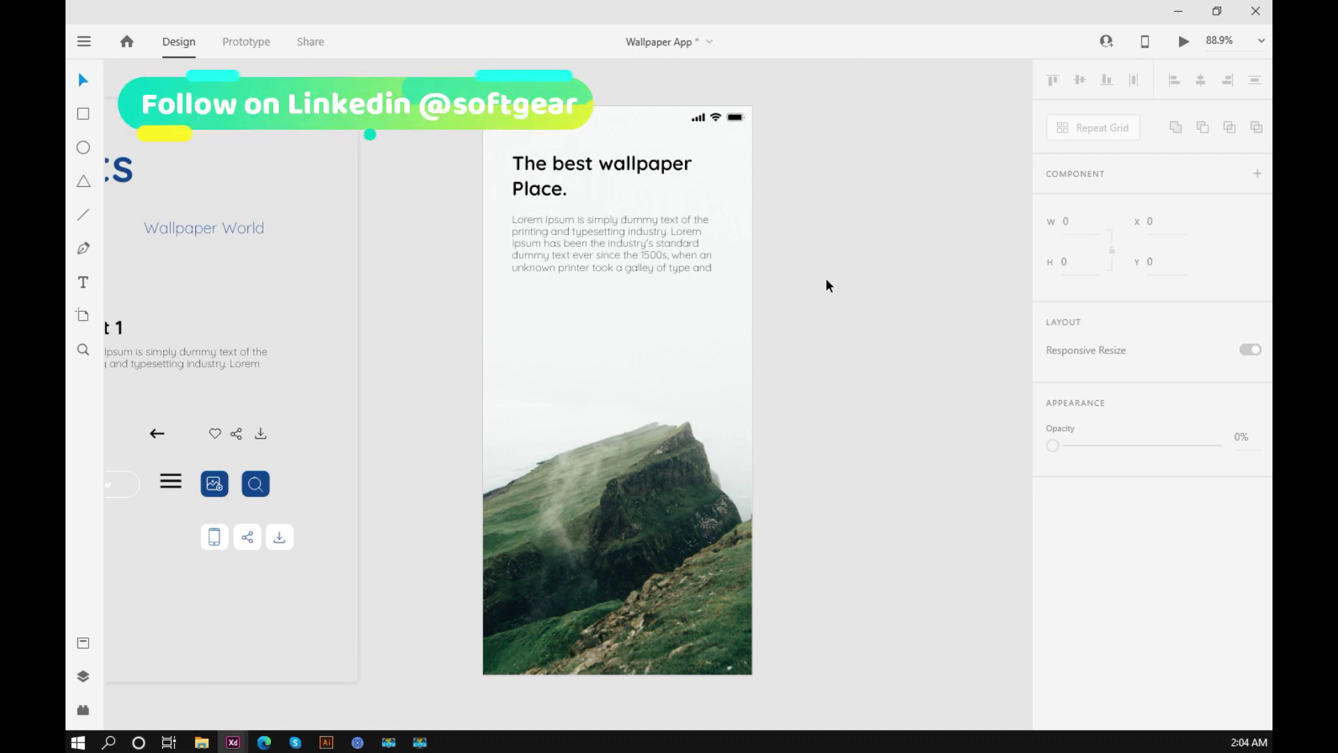
scroll(792, 287, "down", 3)
scroll(789, 287, "up", 2)
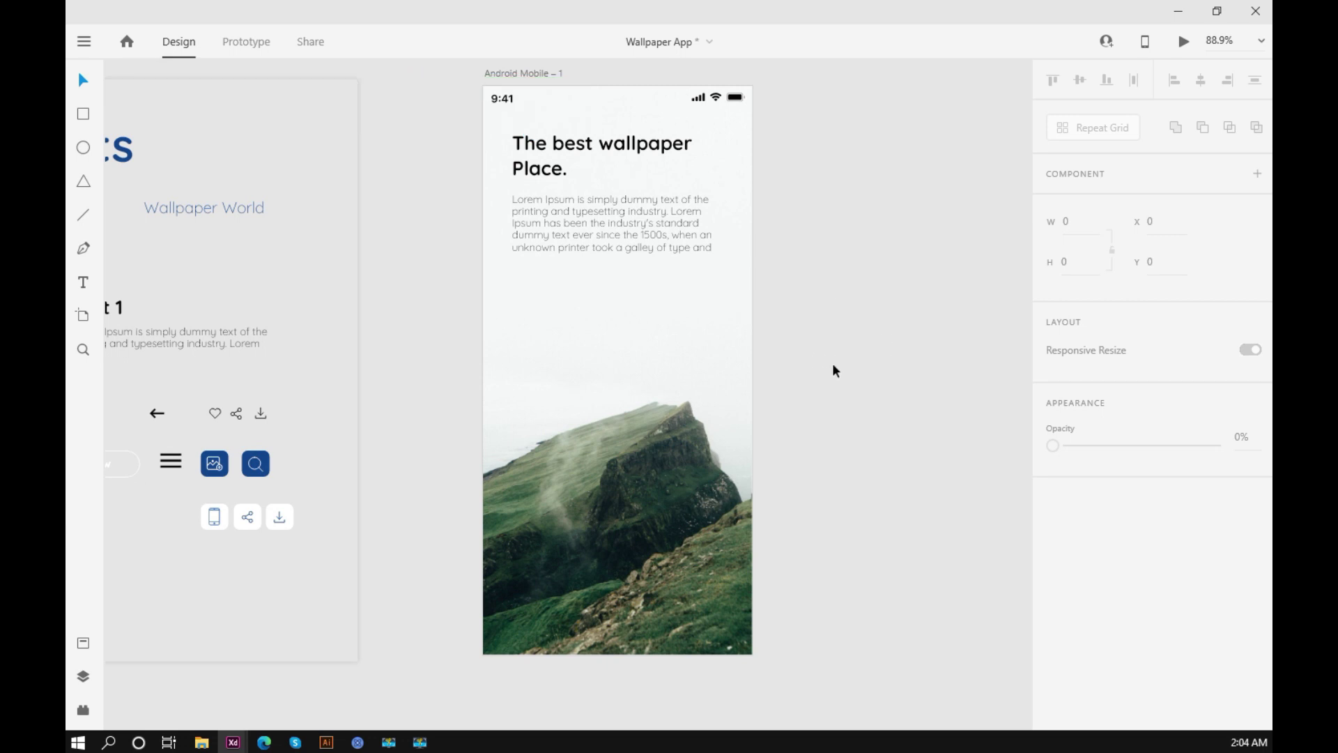
left_click_drag(535, 395, 300, 408)
left_click(254, 481)
left_click(725, 324)
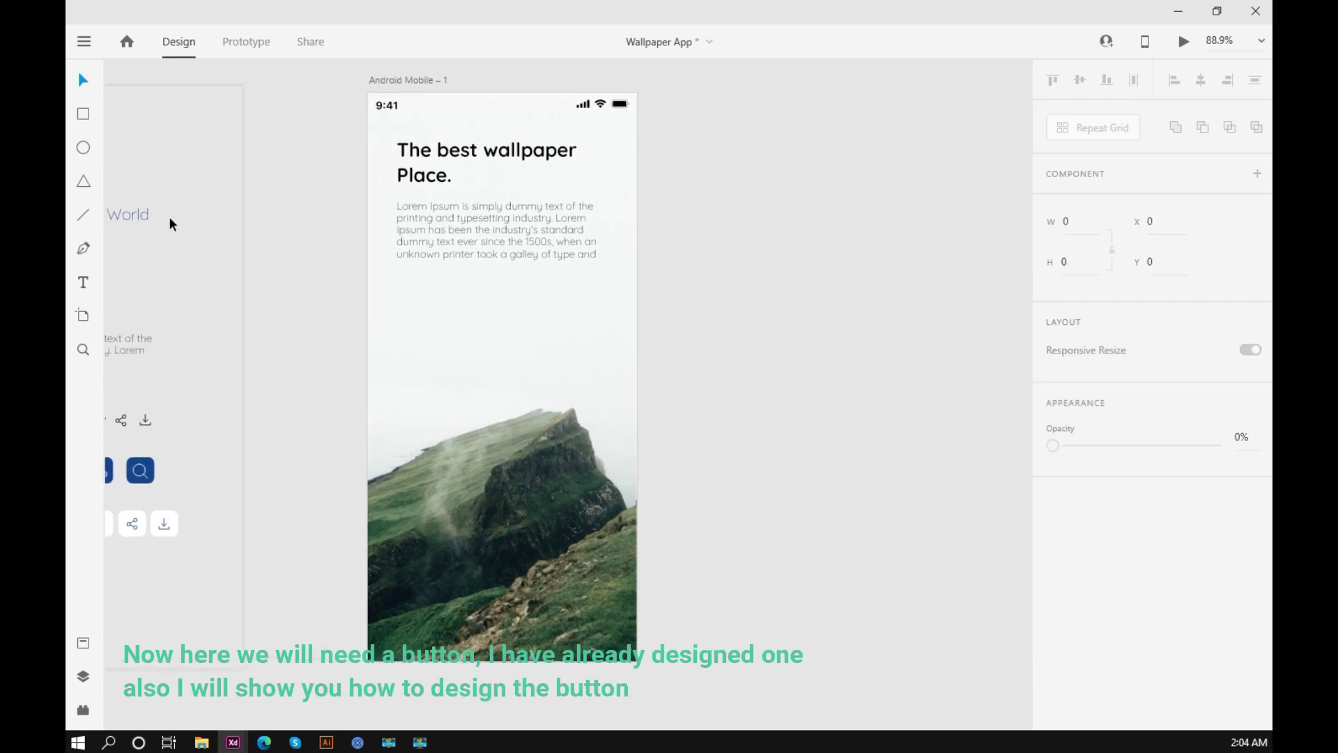
left_click(86, 120)
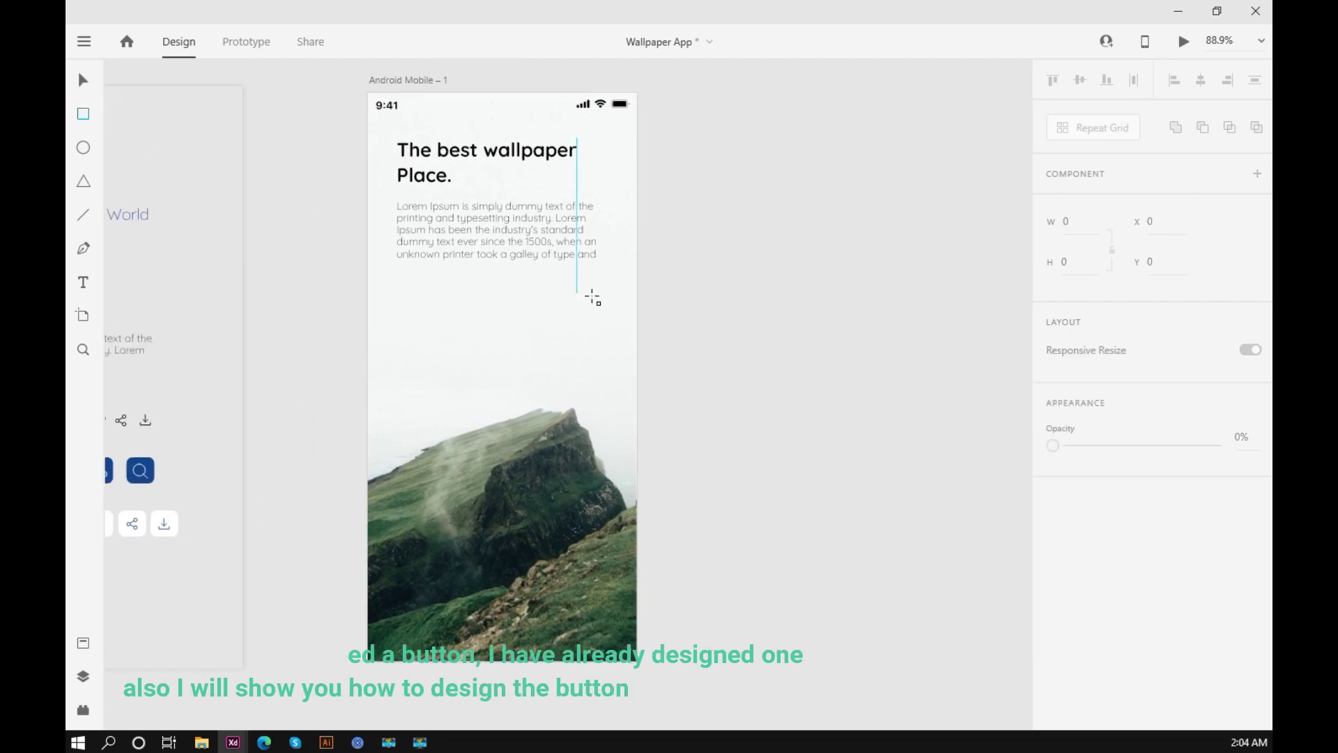
mouse_move(676, 309)
left_mouse_down()
mouse_move(816, 370)
mouse_move(929, 367)
mouse_move(859, 309)
left_mouse_up()
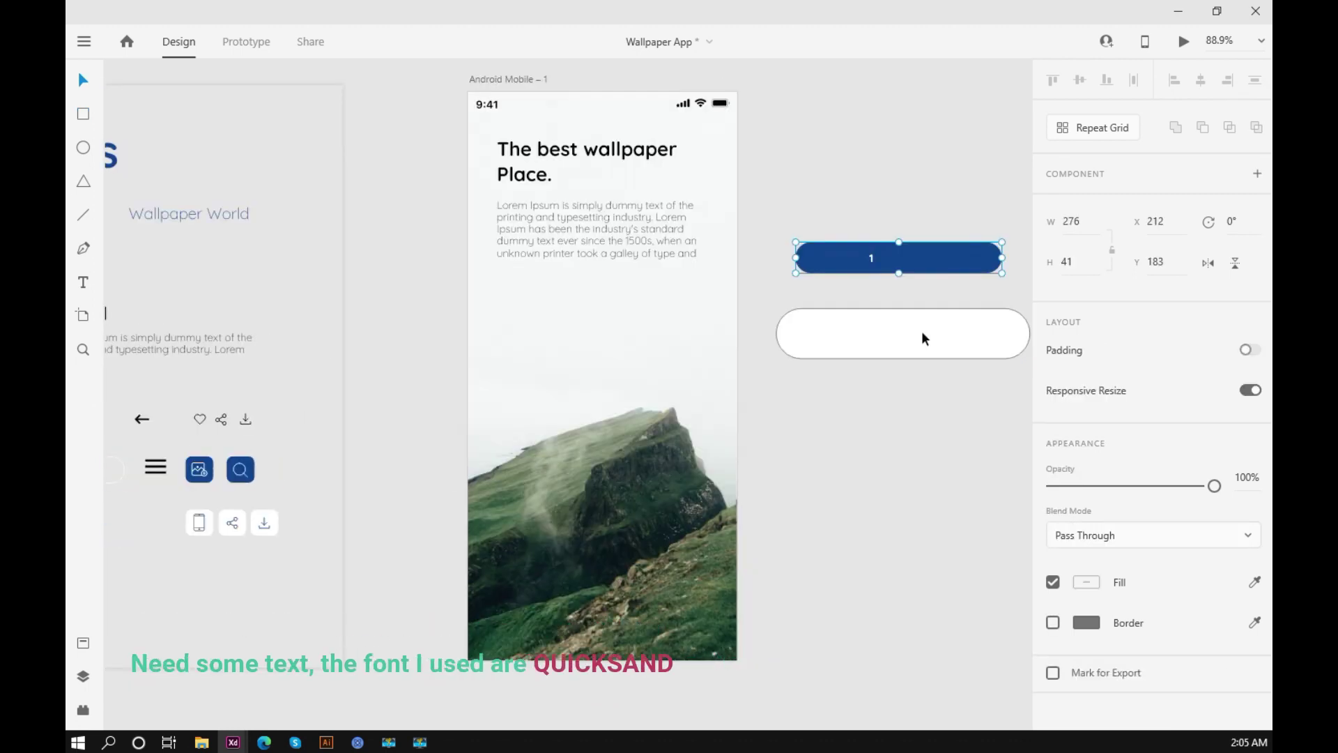
Check the font settings of the artboard title and of the label inside the existing blue button.
left_click_drag(955, 415, 685, 456)
left_click(463, 239)
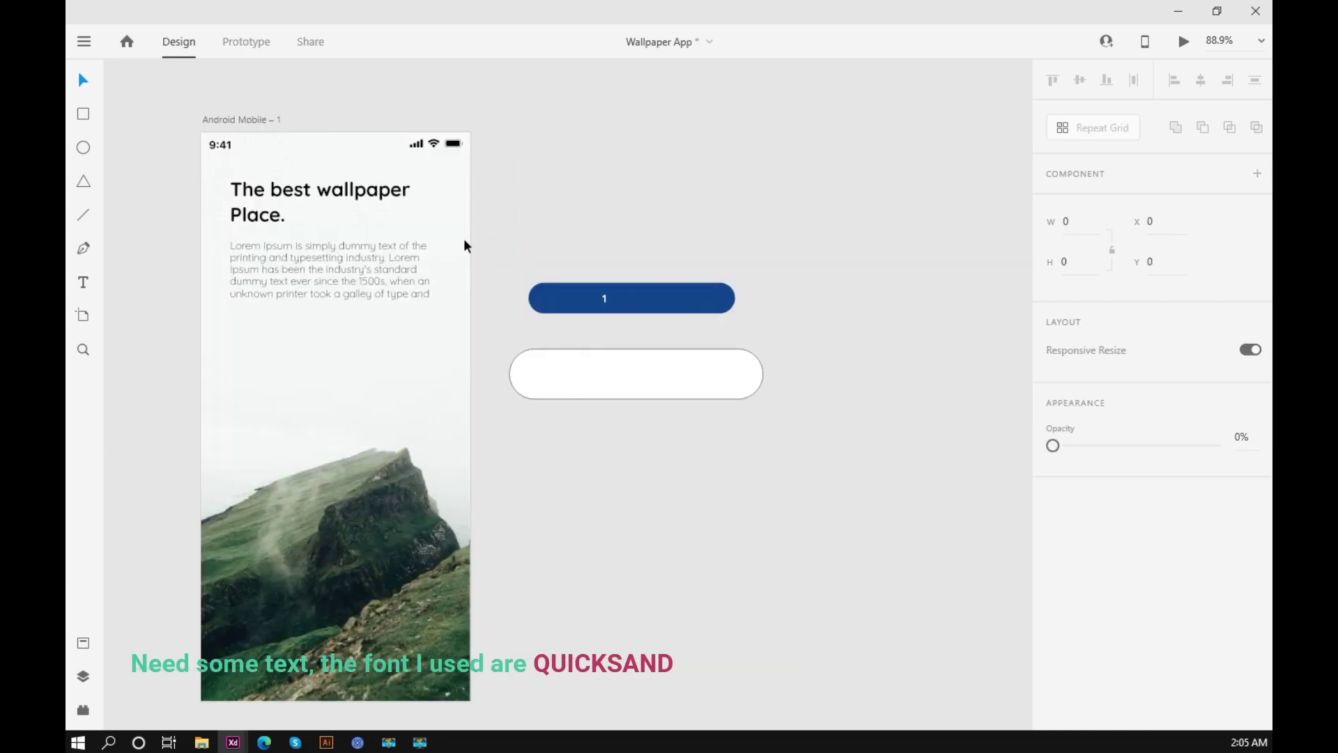
left_click(343, 202)
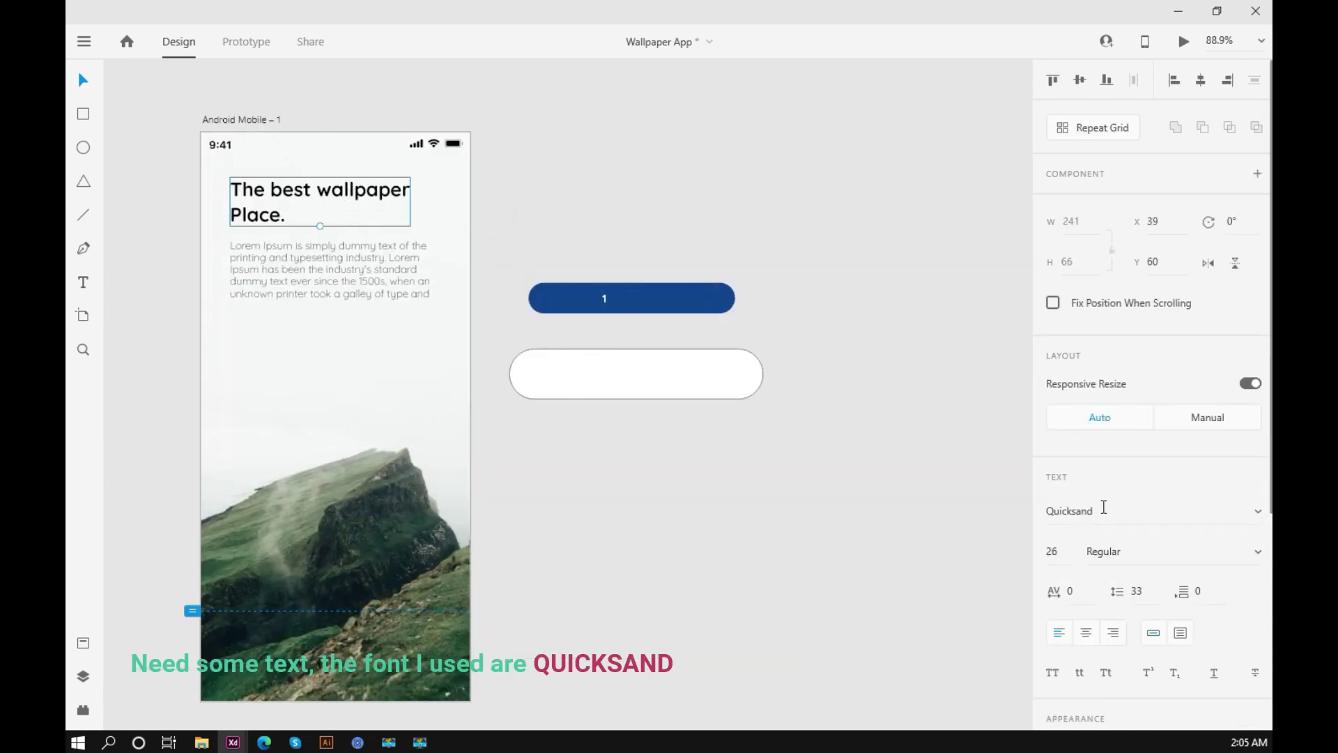
left_click(1105, 509)
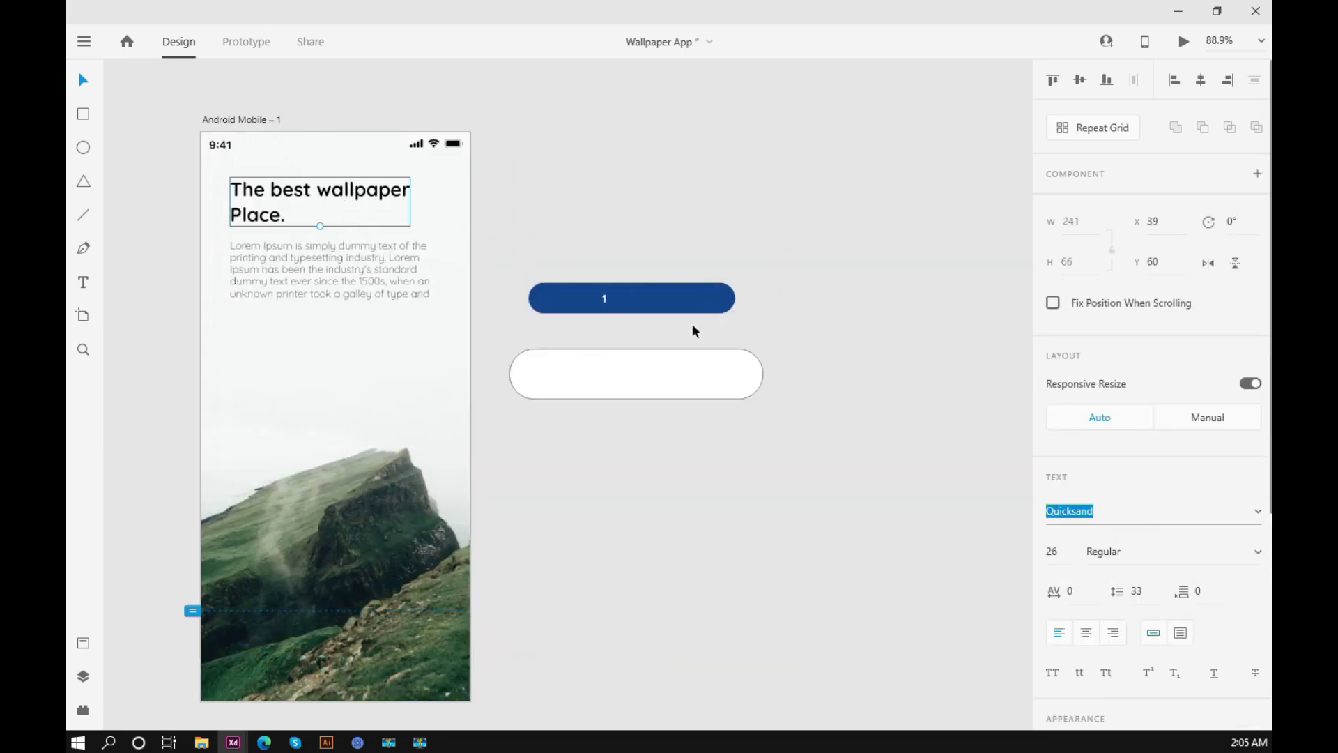
left_click(608, 305)
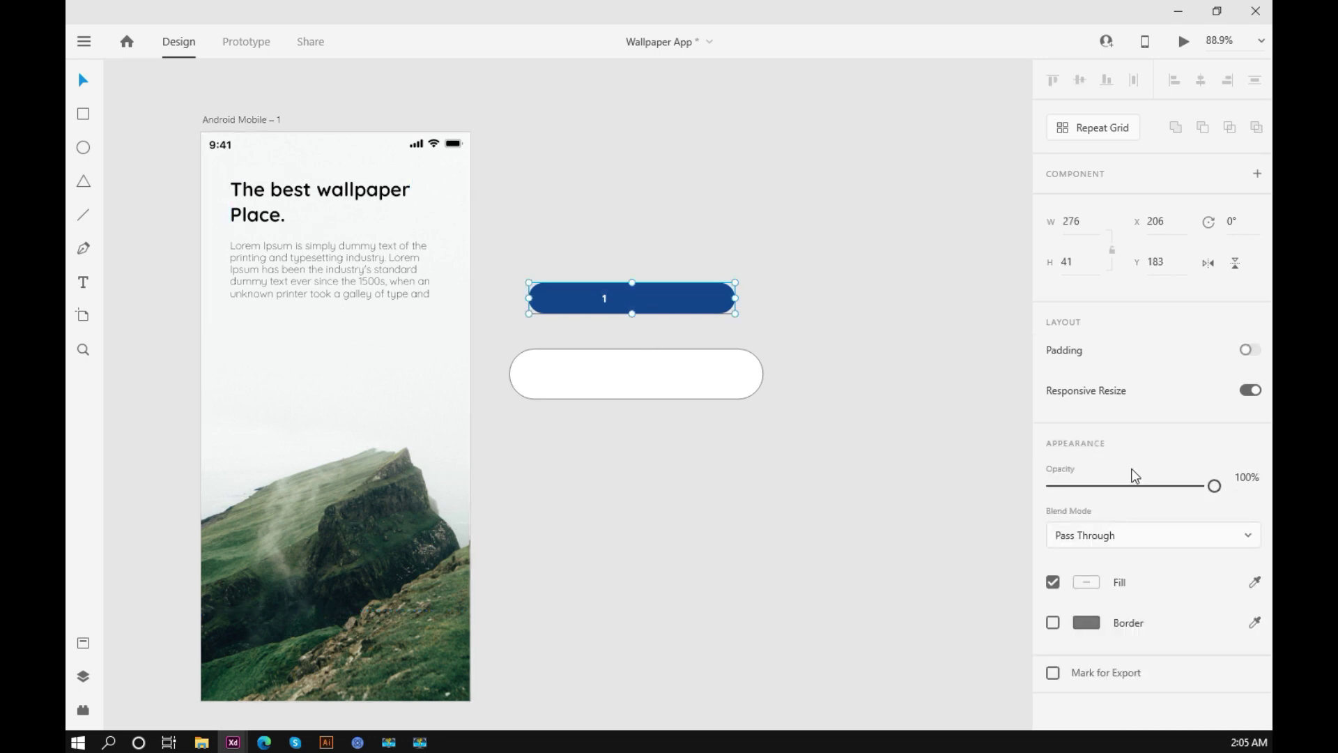
double_click(606, 305)
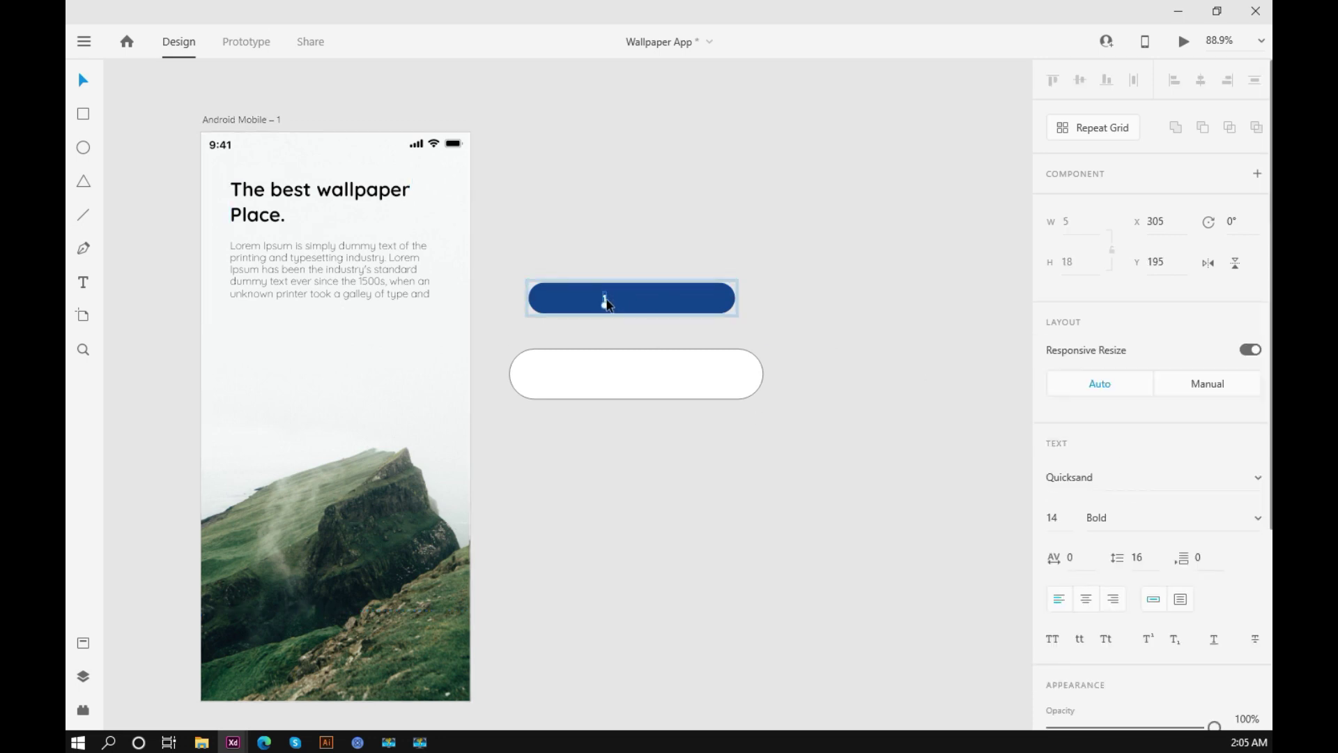
left_click(1105, 481)
Fill the new rounded rectangle with the blue sampled from the existing button and remove its border.
left_click(679, 365)
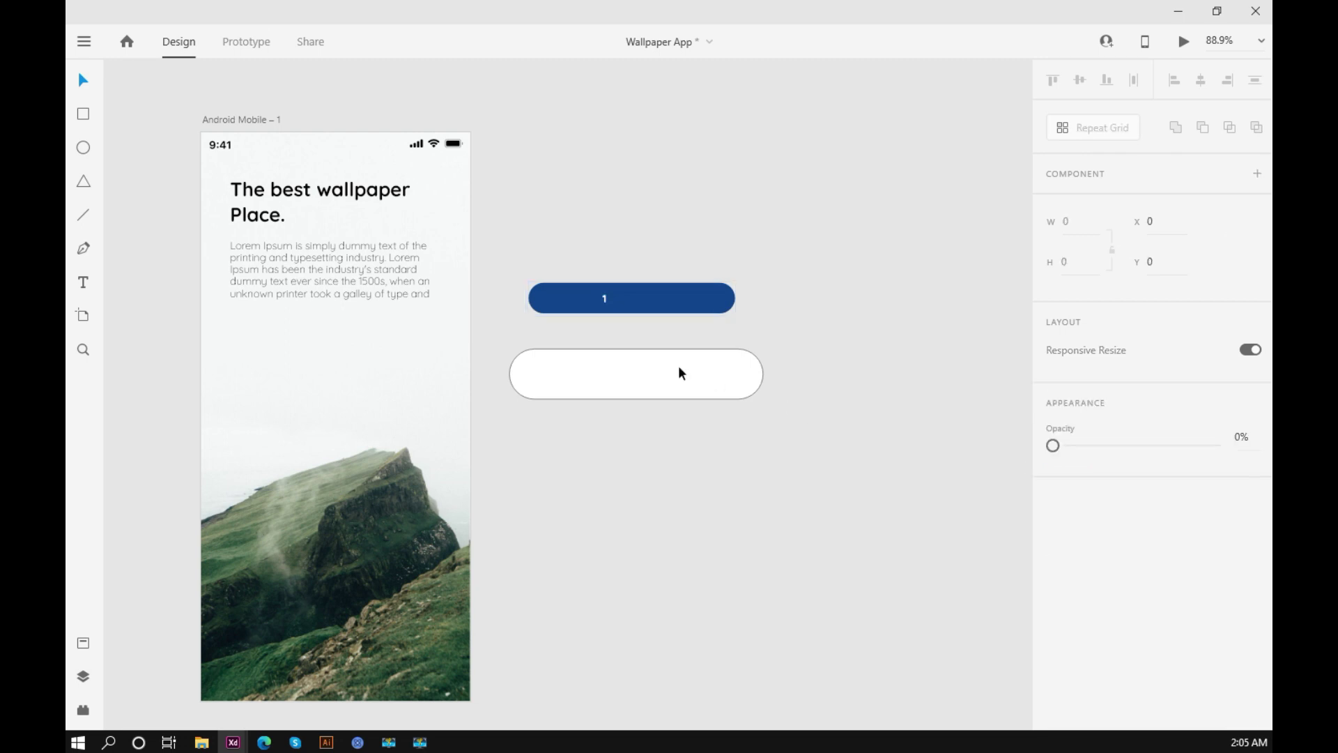
left_click(1255, 584)
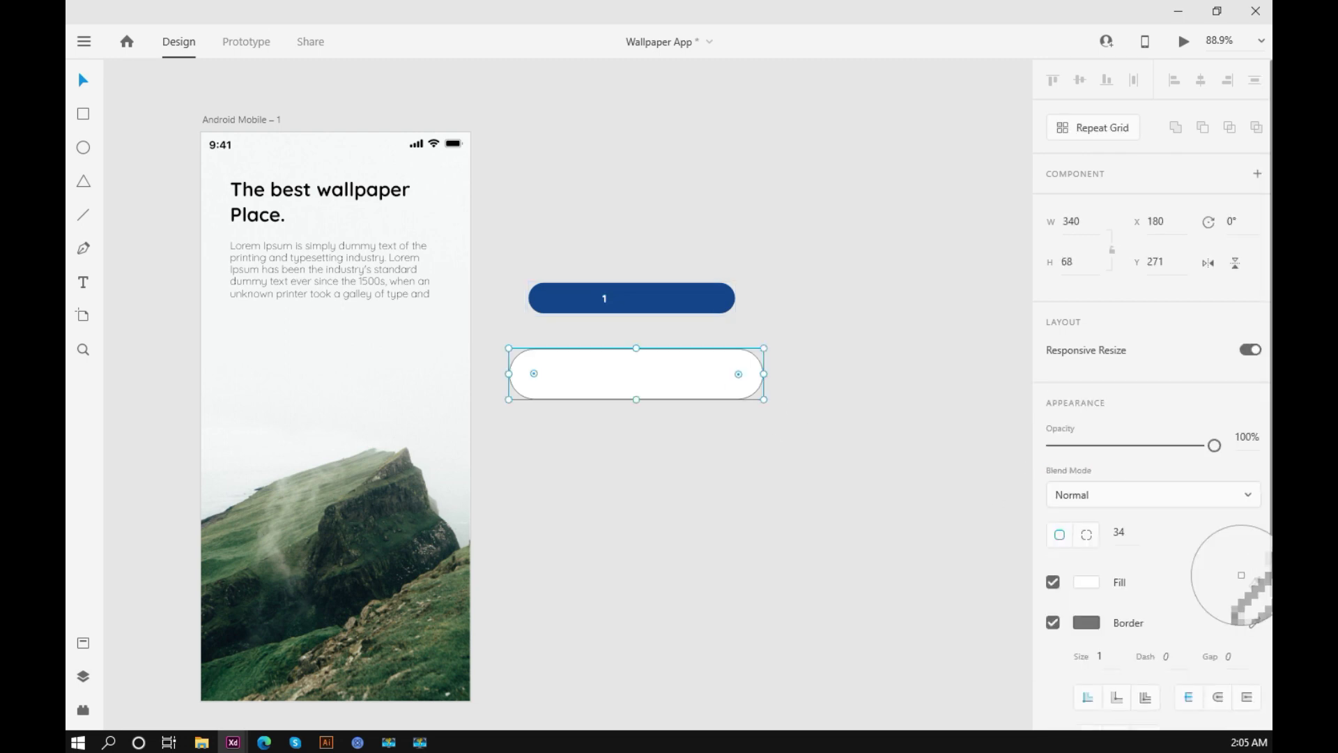
left_click(665, 299)
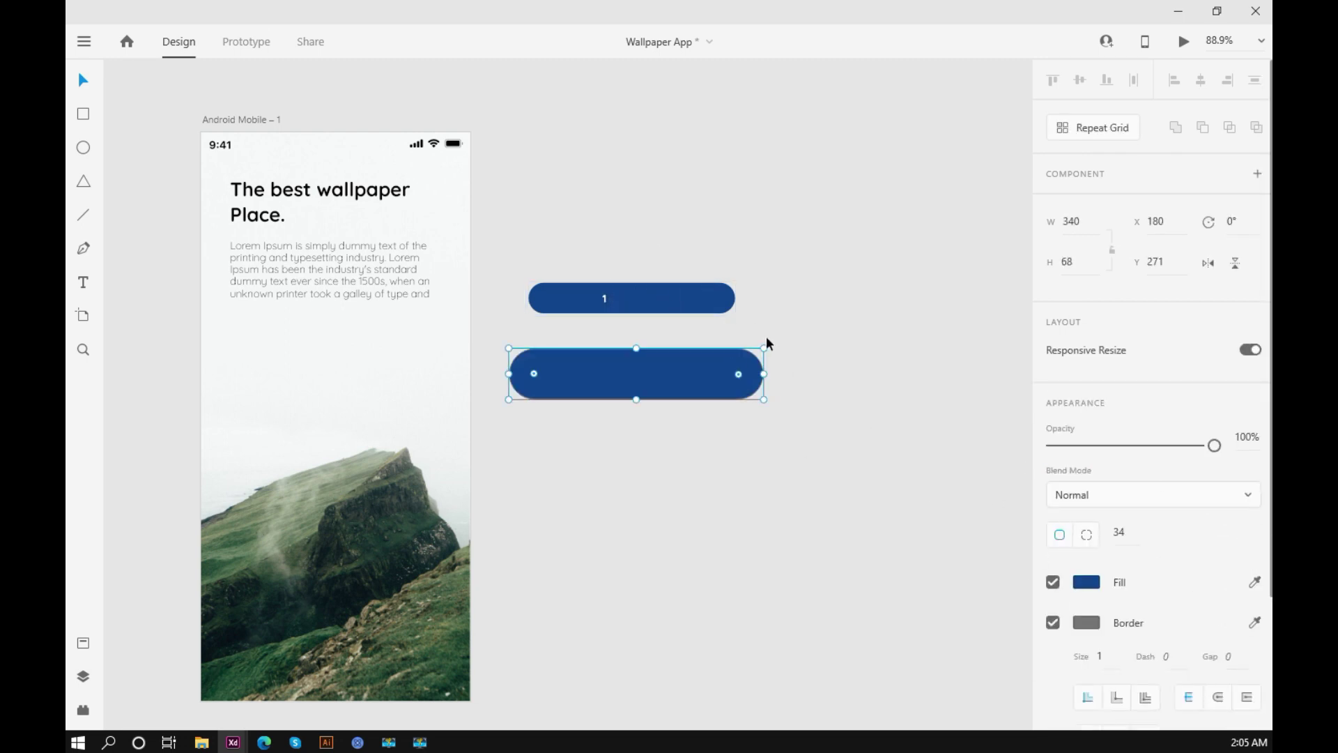
scroll(788, 357, "up", 10)
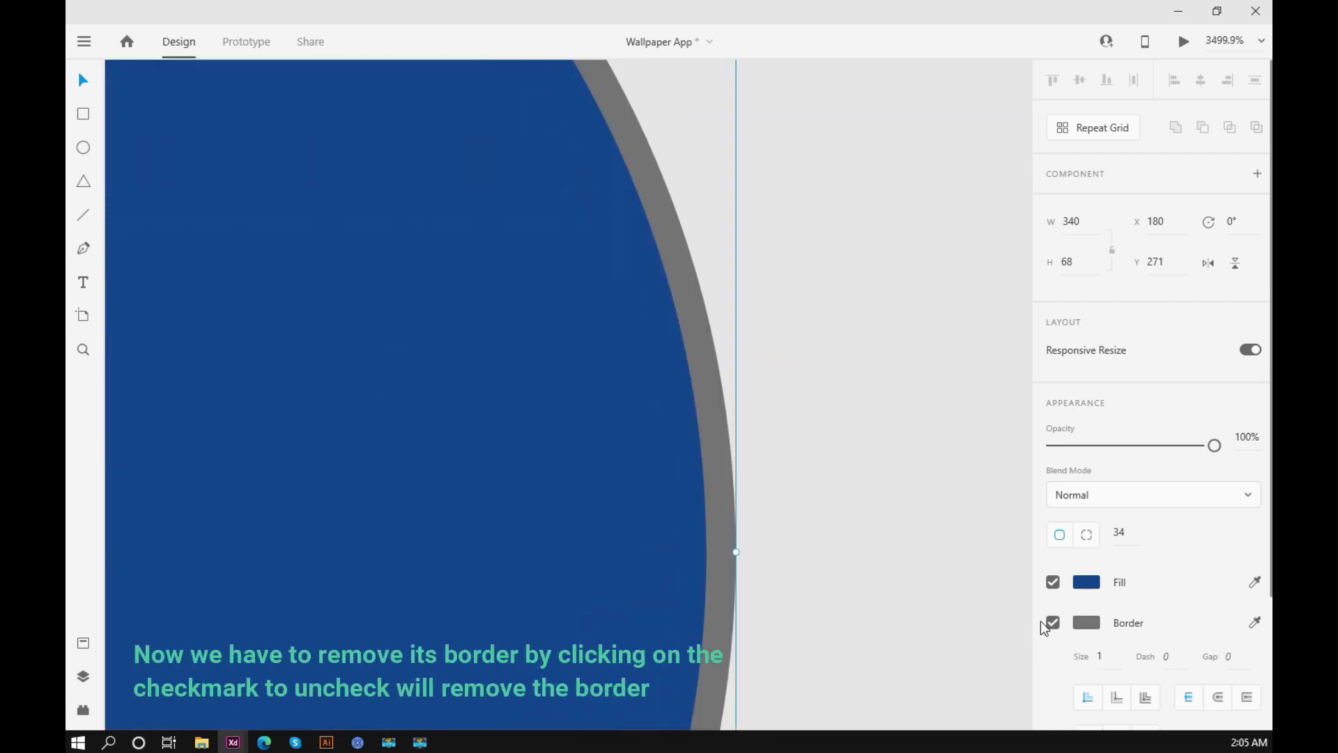
left_click(1053, 623)
scroll(865, 437, "down", 10)
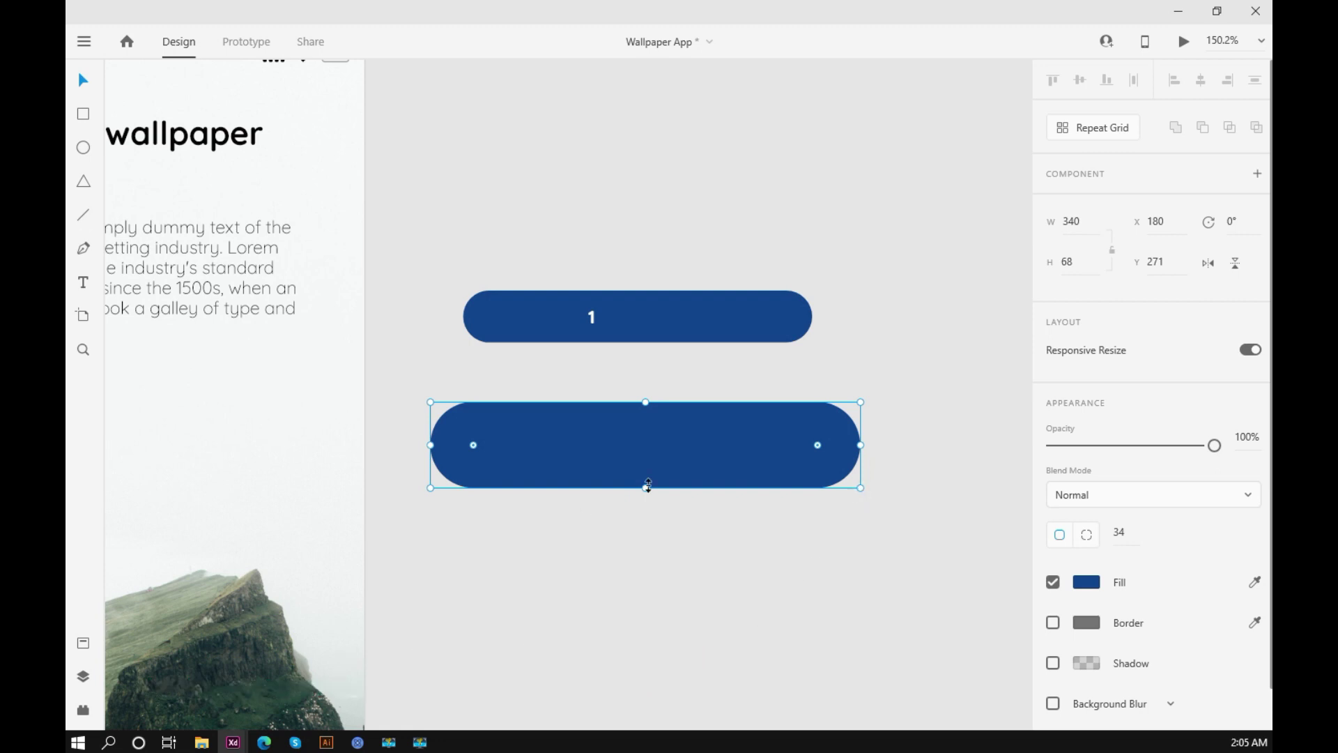
Match the new rounded rectangle to the existing button's size by setting its height to 41 and its width to 276.
left_click(703, 338)
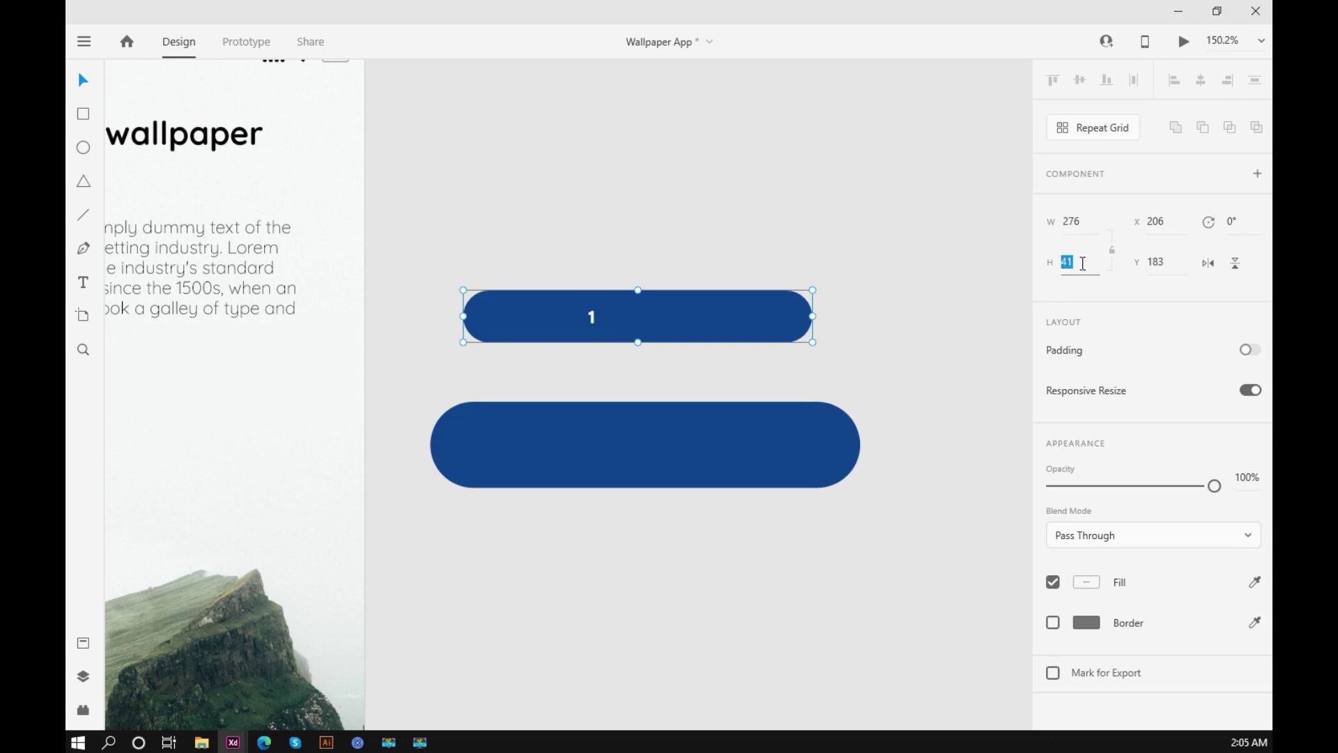
left_click(781, 457)
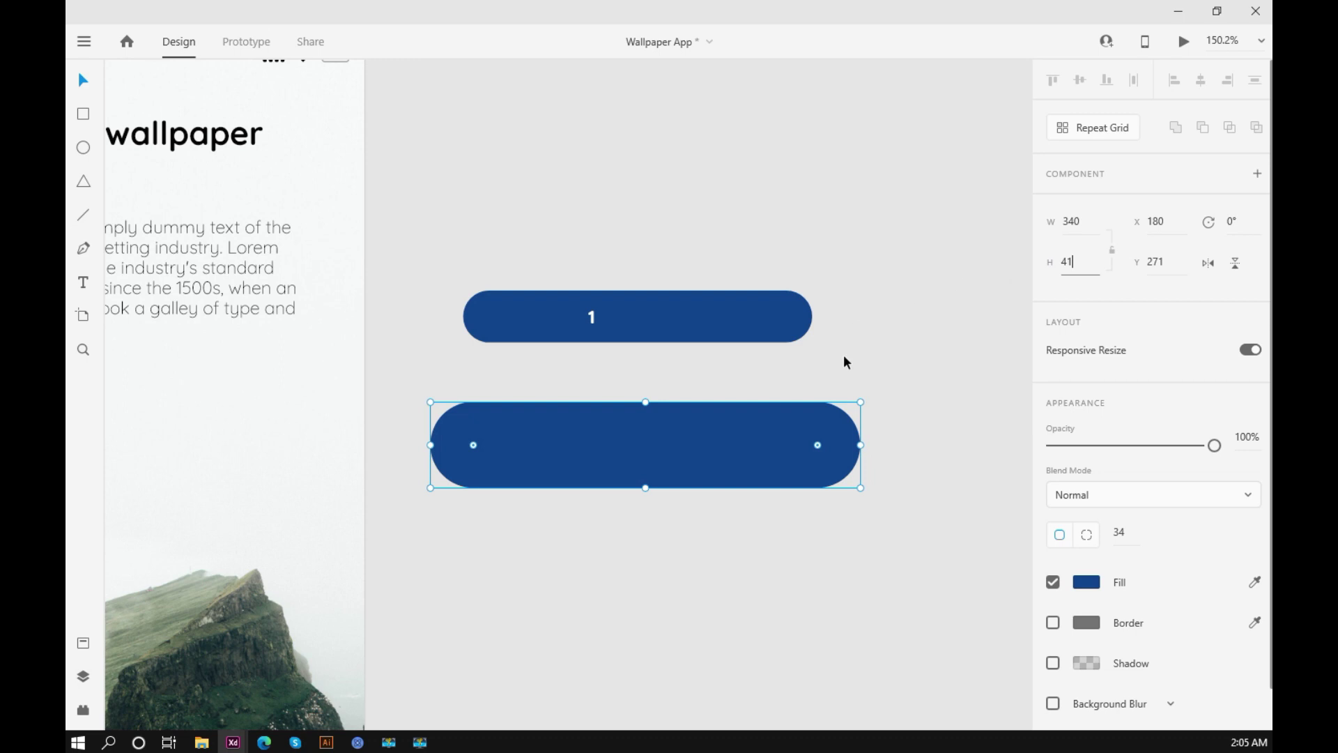
left_click(888, 334)
left_click(695, 310)
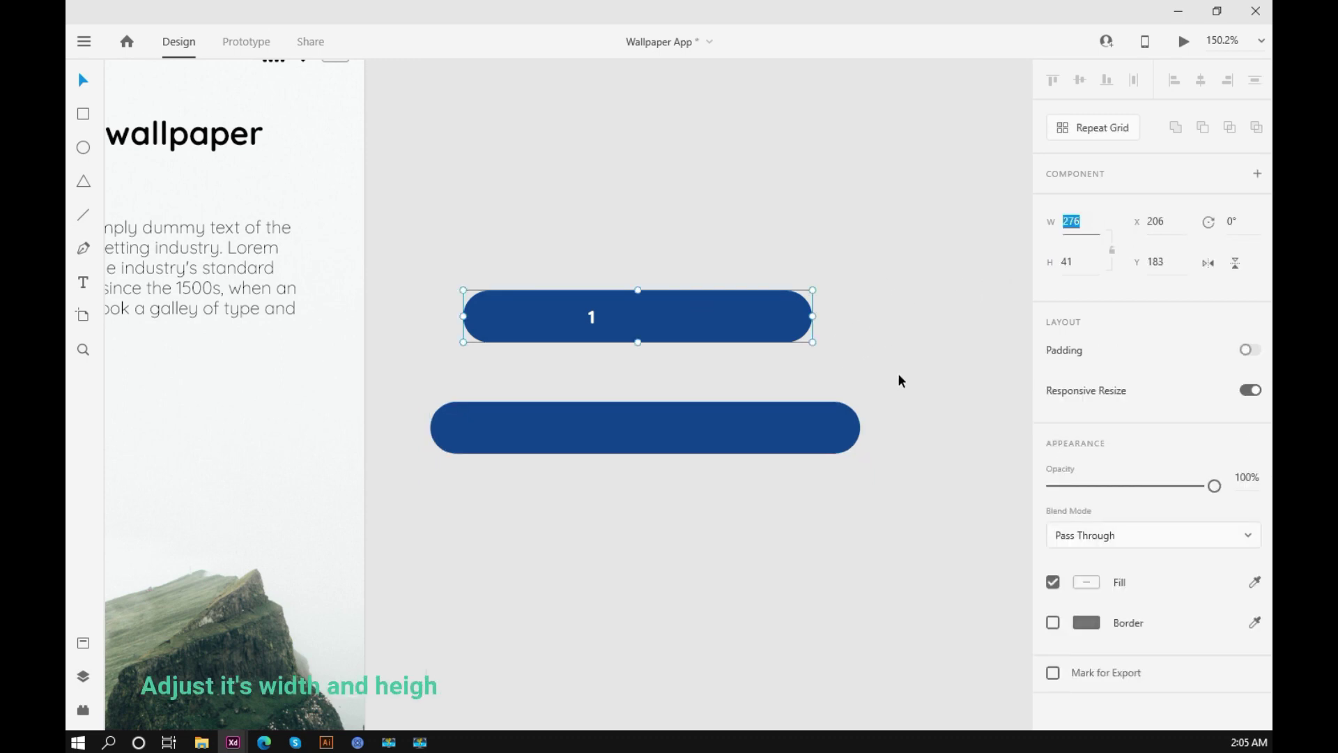
left_click(782, 446)
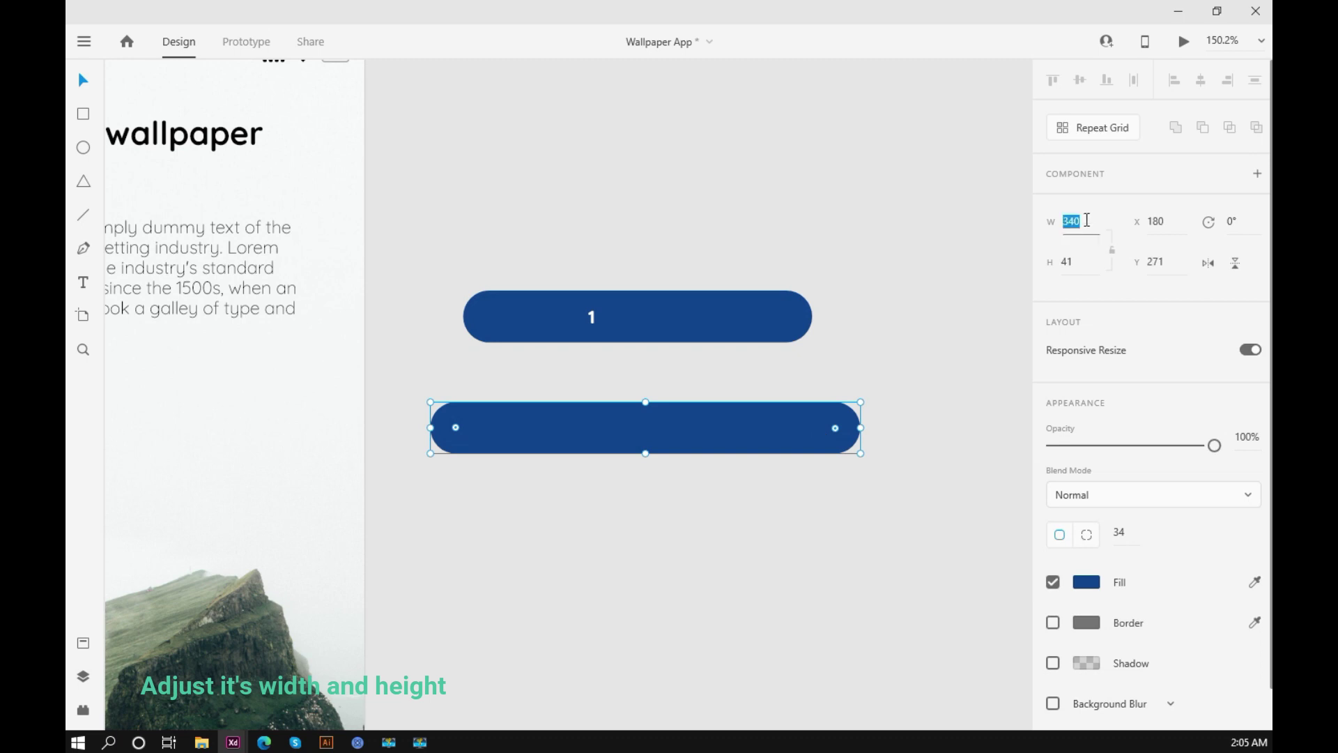
type("276")
key("Return")
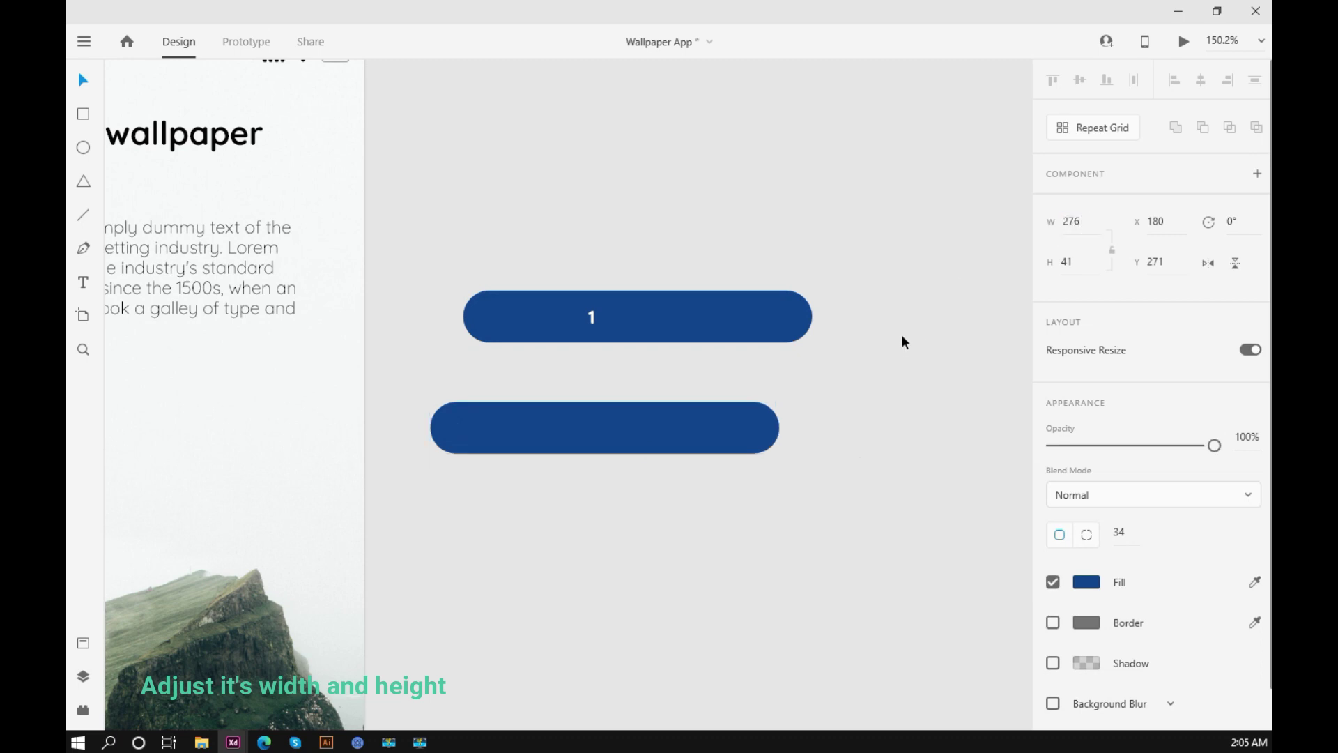
left_click(868, 379)
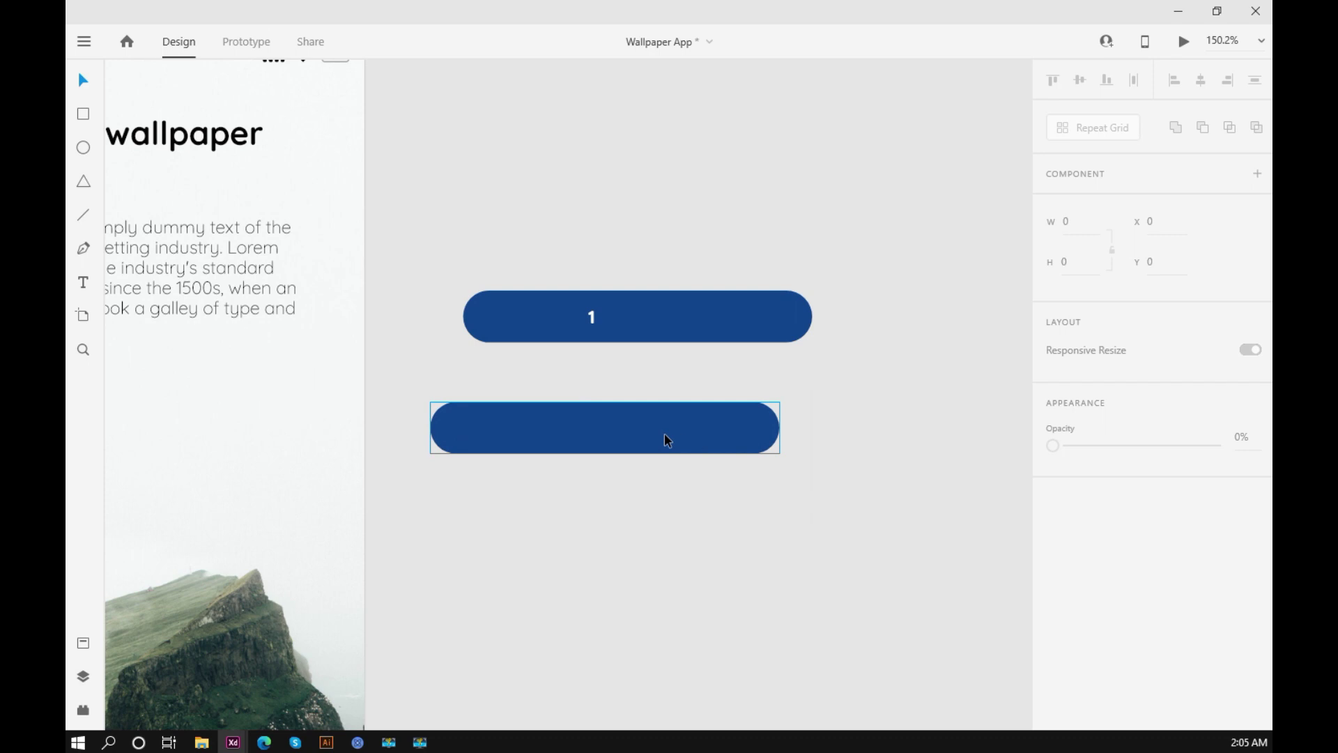
Align the new rounded rectangle directly below the existing blue button, at about X 206, Y 243.
left_click_drag(636, 432, 672, 398)
left_click(879, 363)
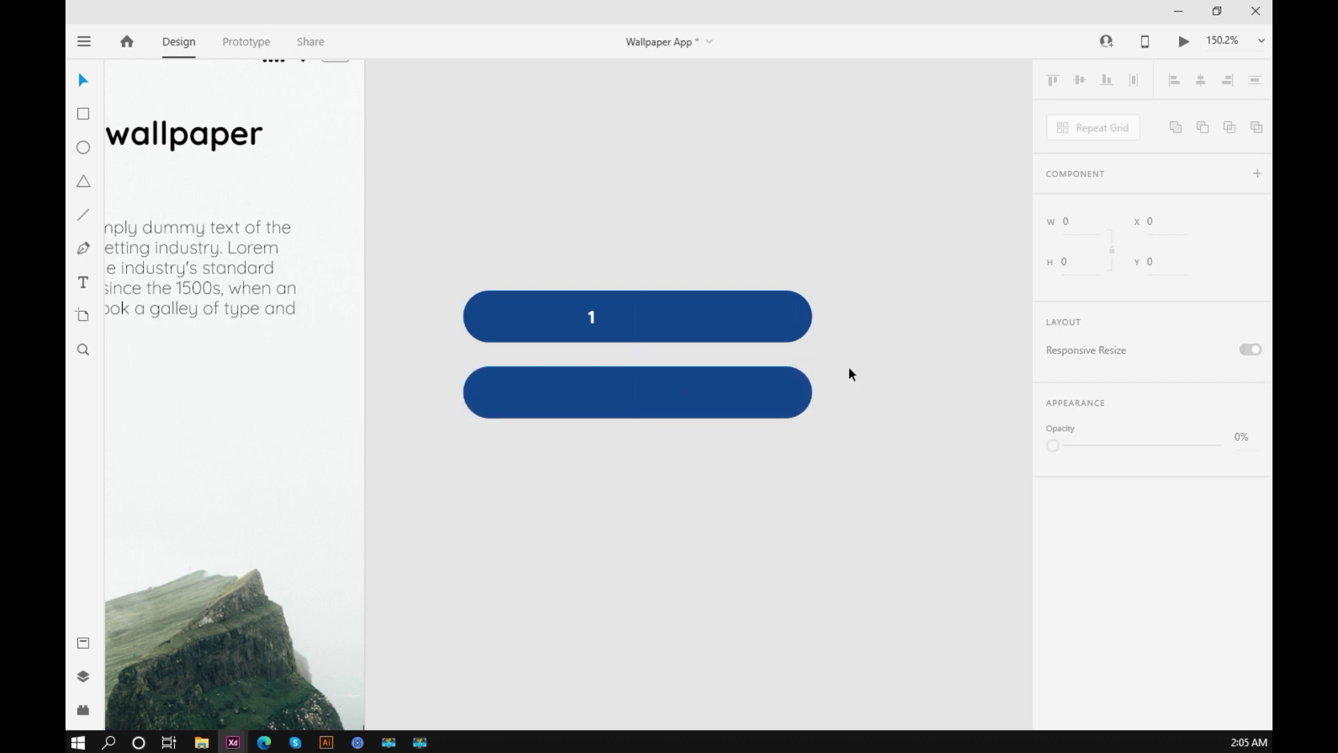
scroll(848, 366, "down", 5)
scroll(780, 472, "down", 3)
left_click(795, 246)
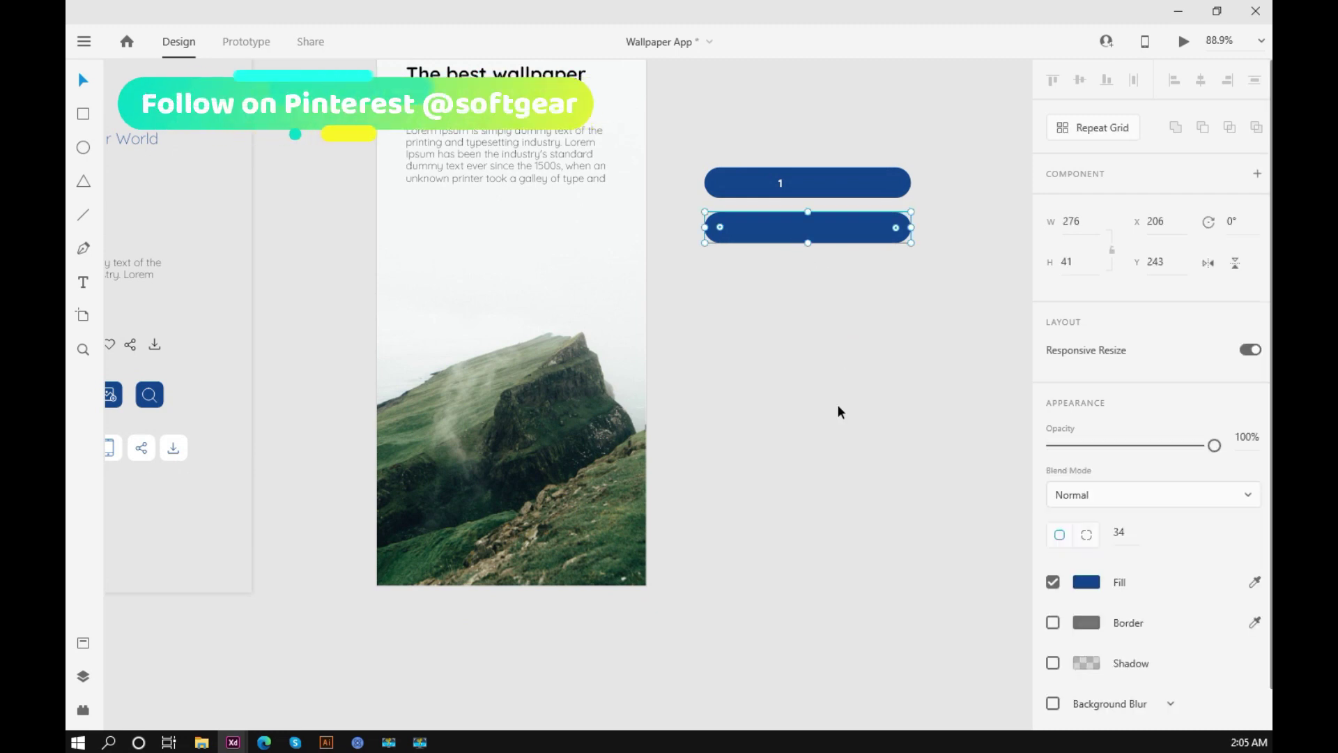
Delete the new rounded rectangle and move the original blue button onto the lower part of the artboard, centred at X 42, Y 667.
key("Delete")
left_click(849, 195)
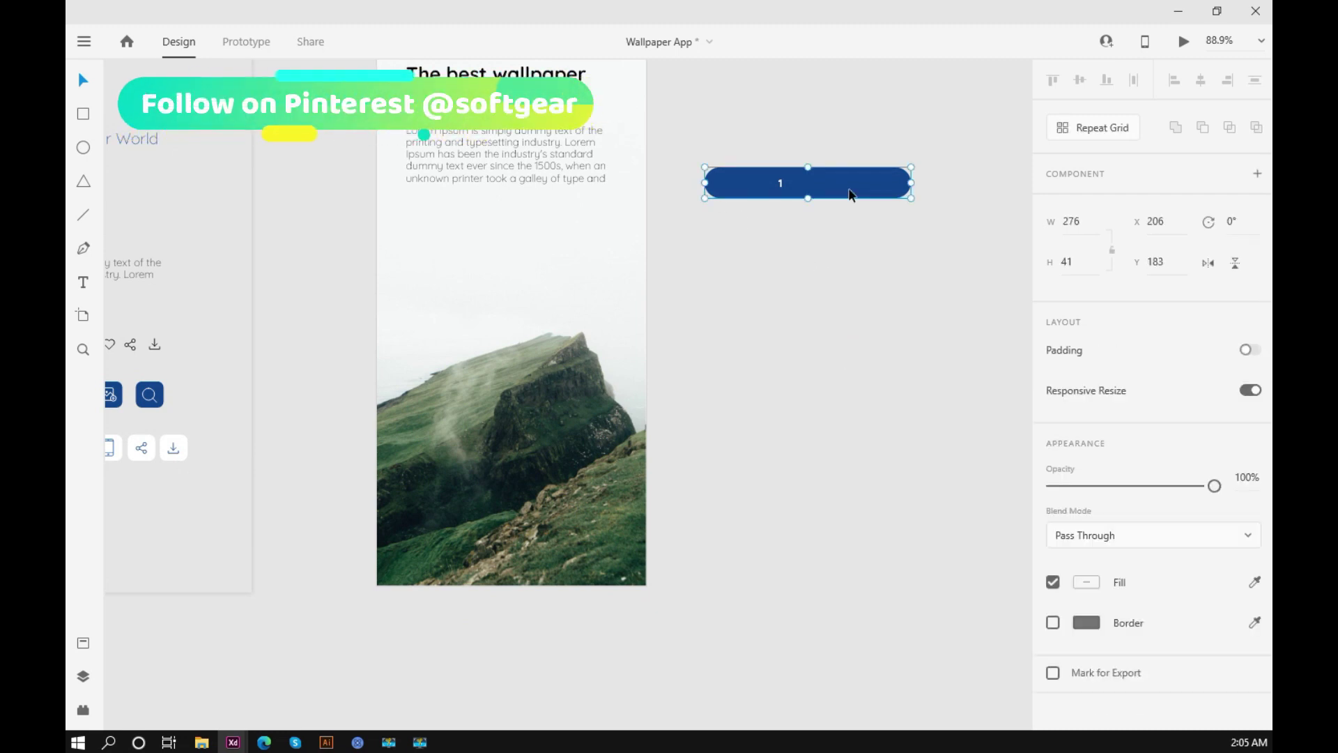
left_click_drag(850, 195, 553, 529)
key("shift+Down")
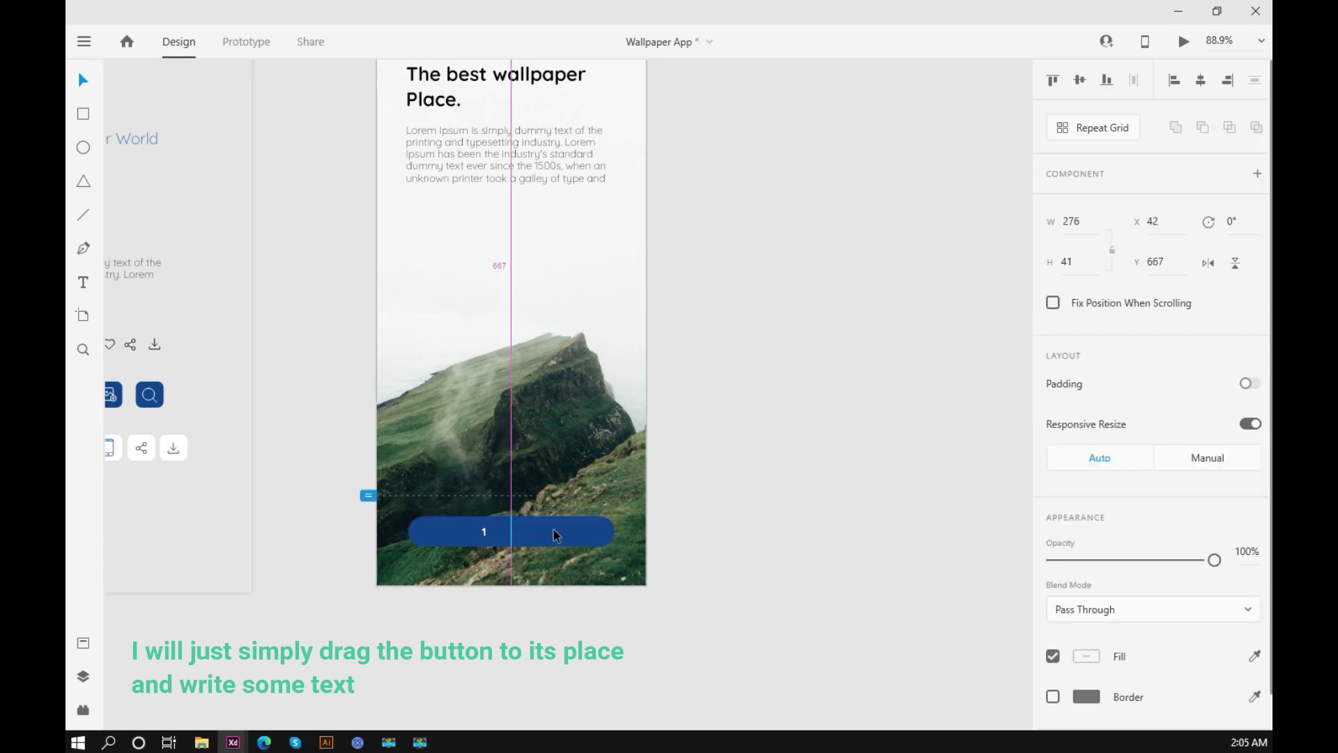
left_click(798, 430)
Change the label of the artboard's blue button to "Get Started" and centre it in the button at X 141.
left_click(485, 533)
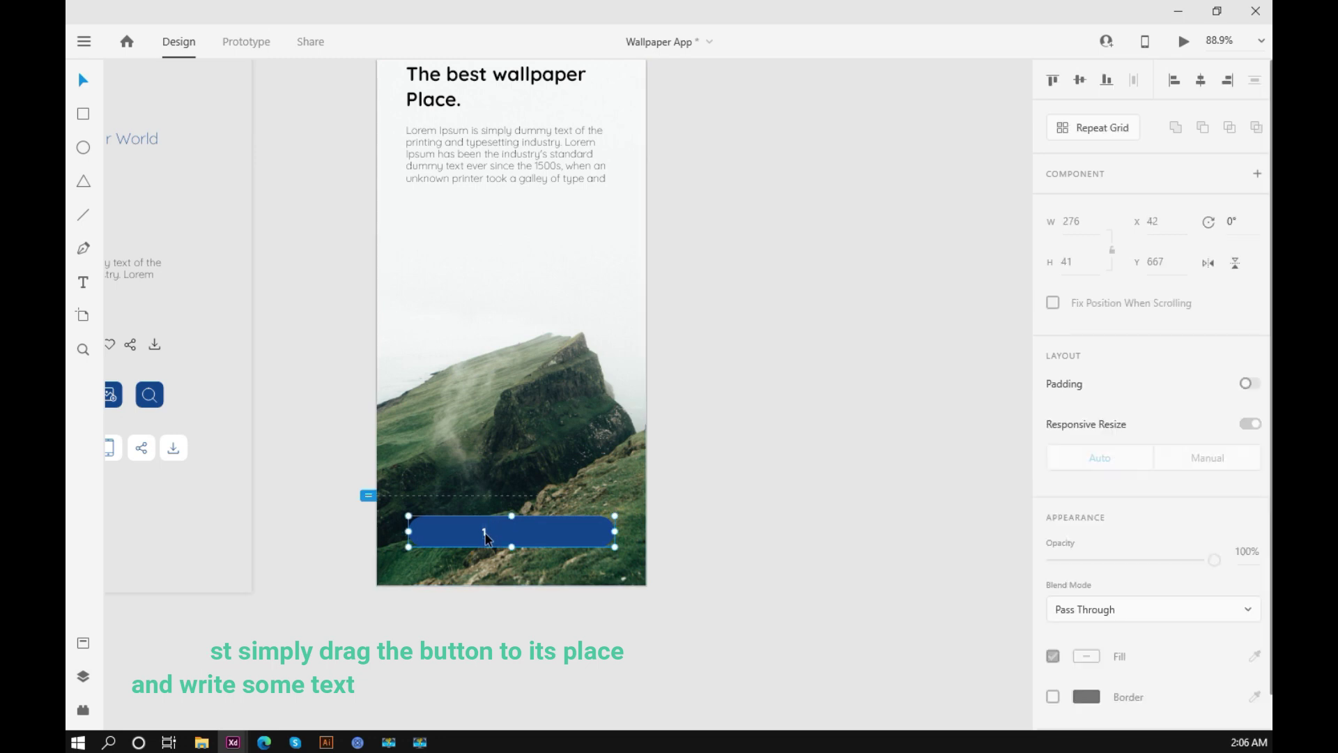
double_click(486, 534)
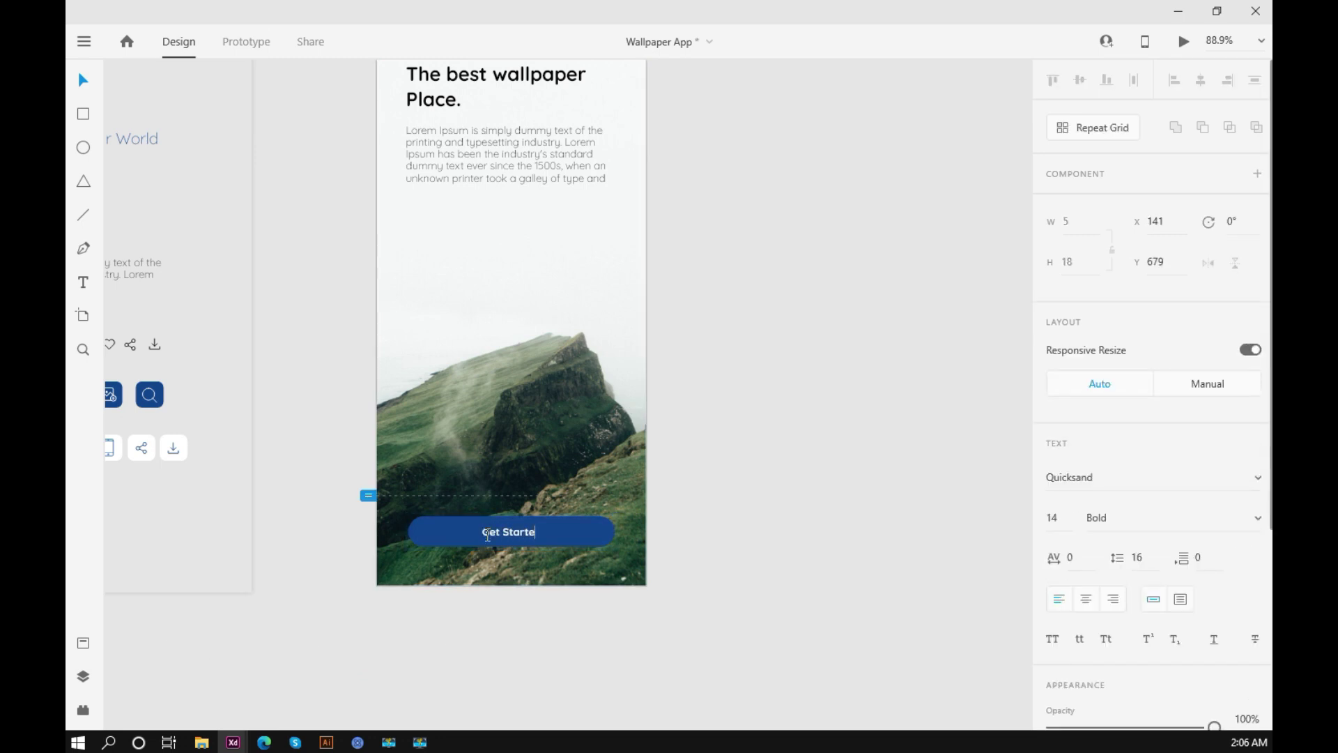
key("Escape")
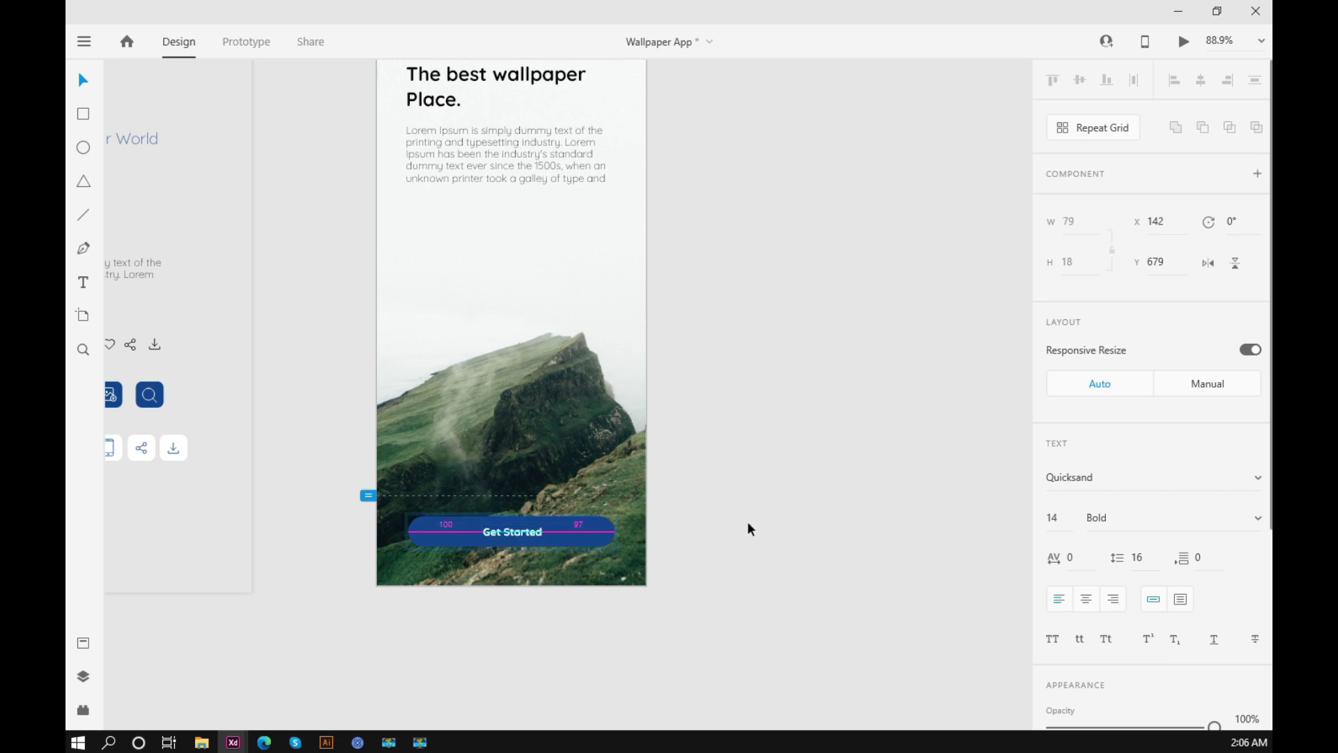
key("Left")
key("Left")
key("Left")
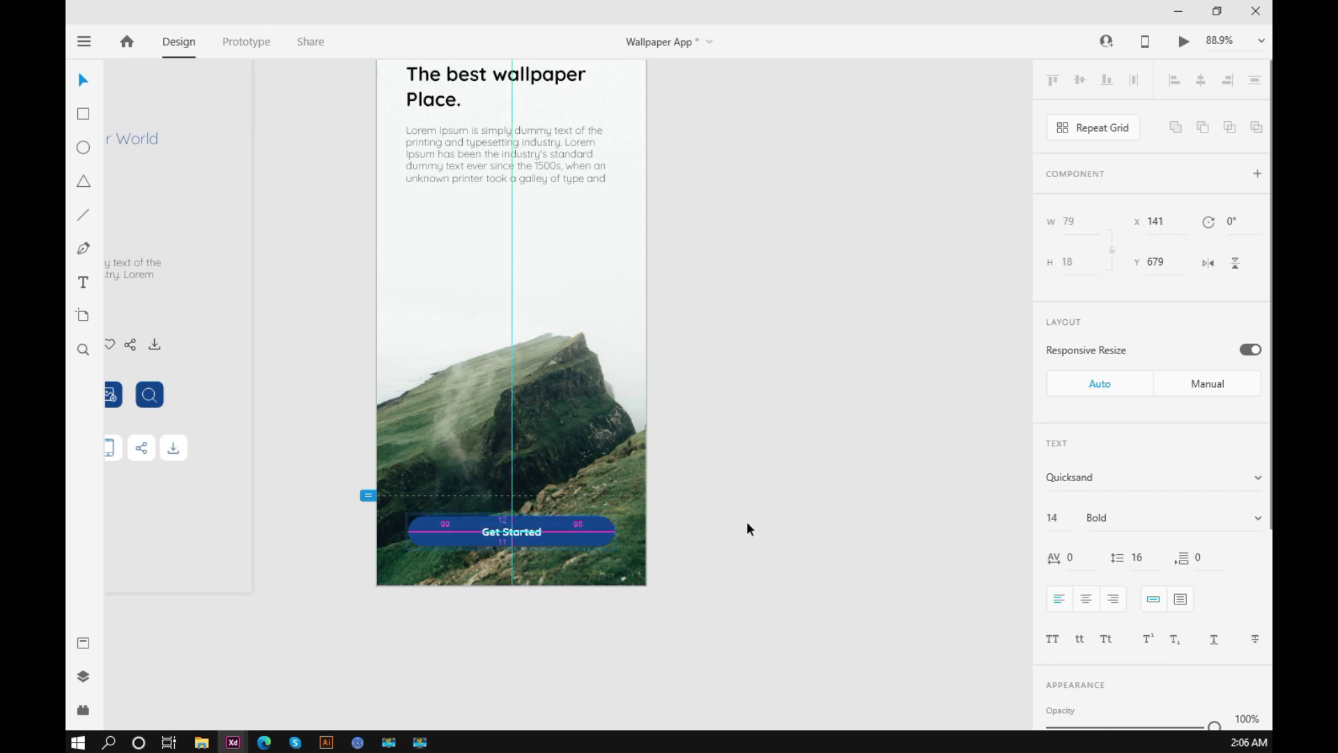
left_click(747, 522)
Rename the Android Mobile artboard as "Get Started".
scroll(620, 521, "up", 3)
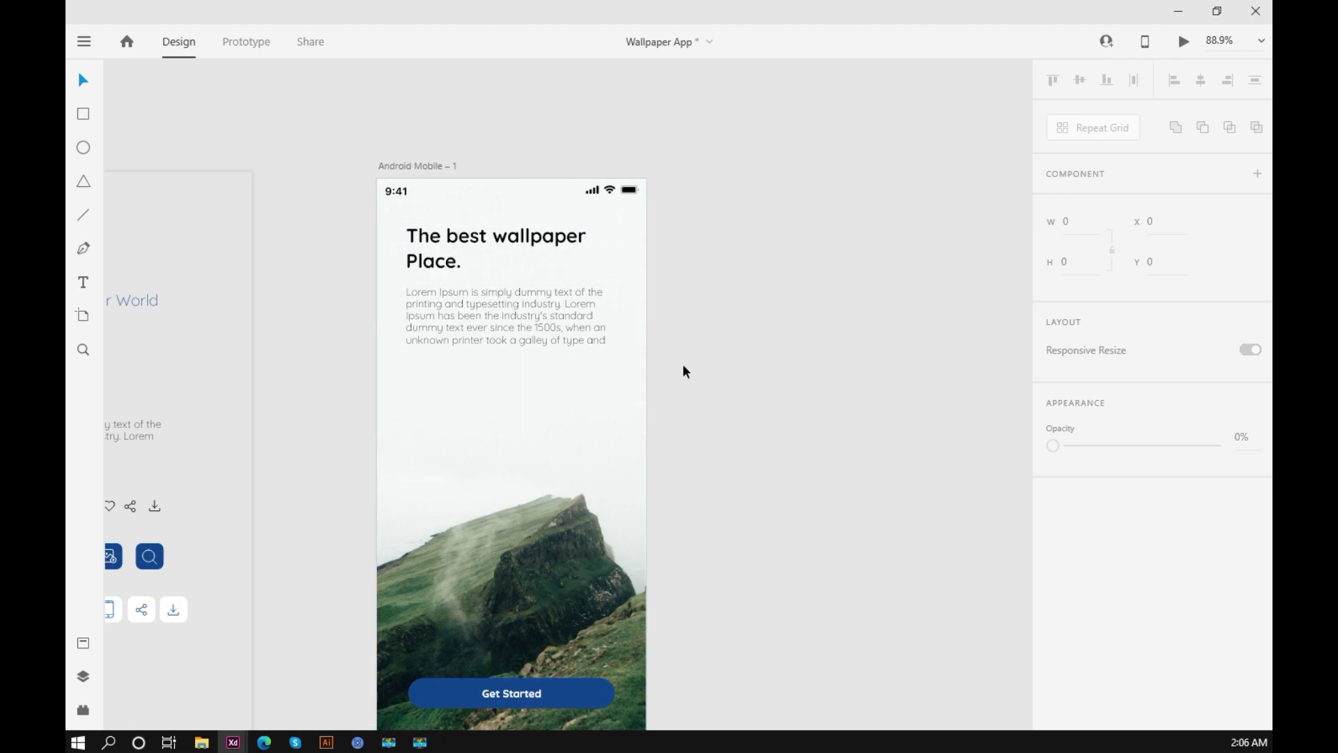
scroll(674, 366, "down", 3)
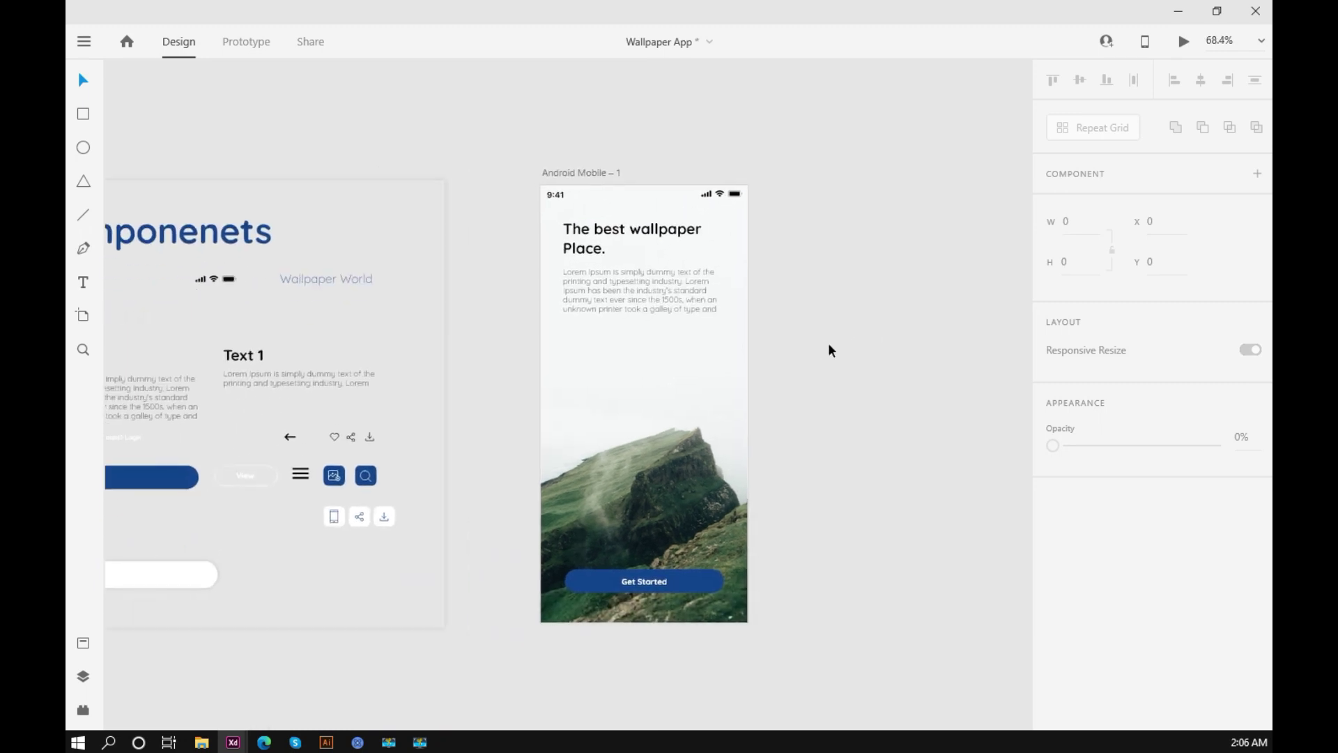
left_click(602, 172)
double_click(602, 172)
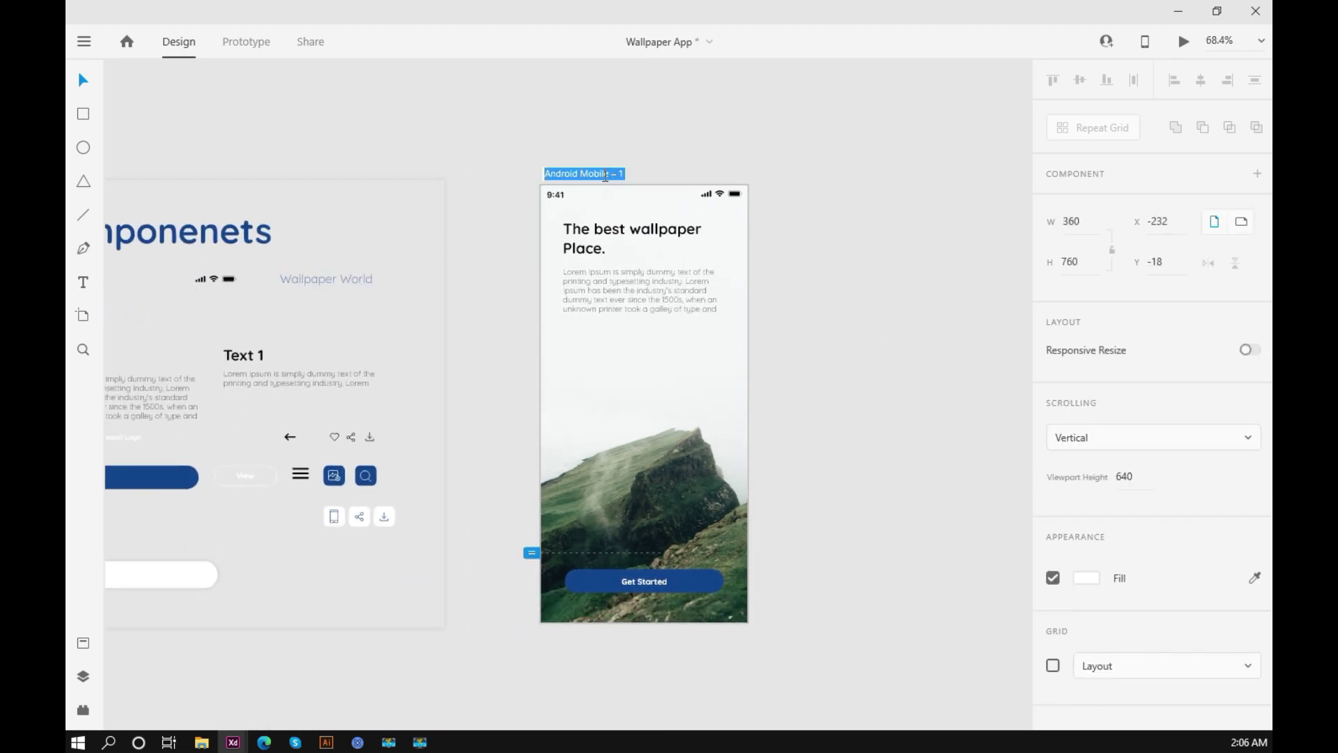
type("Get St")
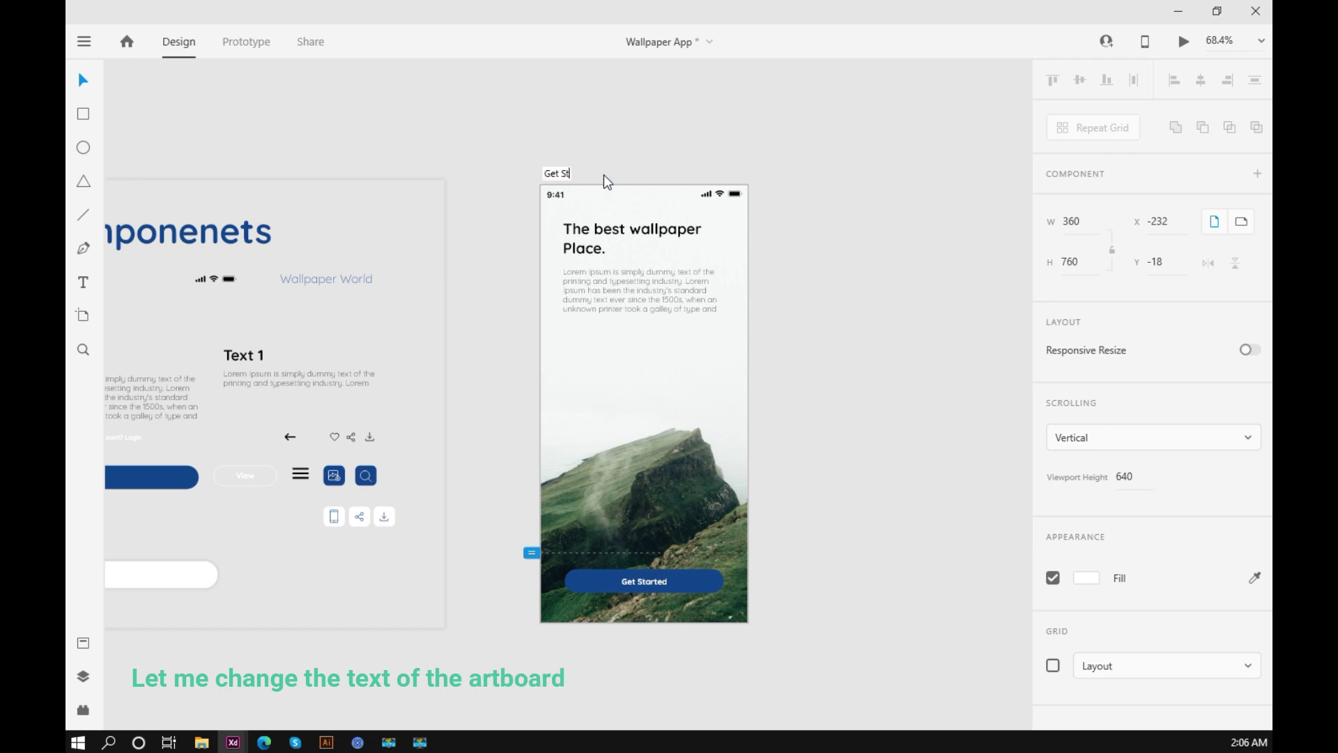
type("arted")
key("Return")
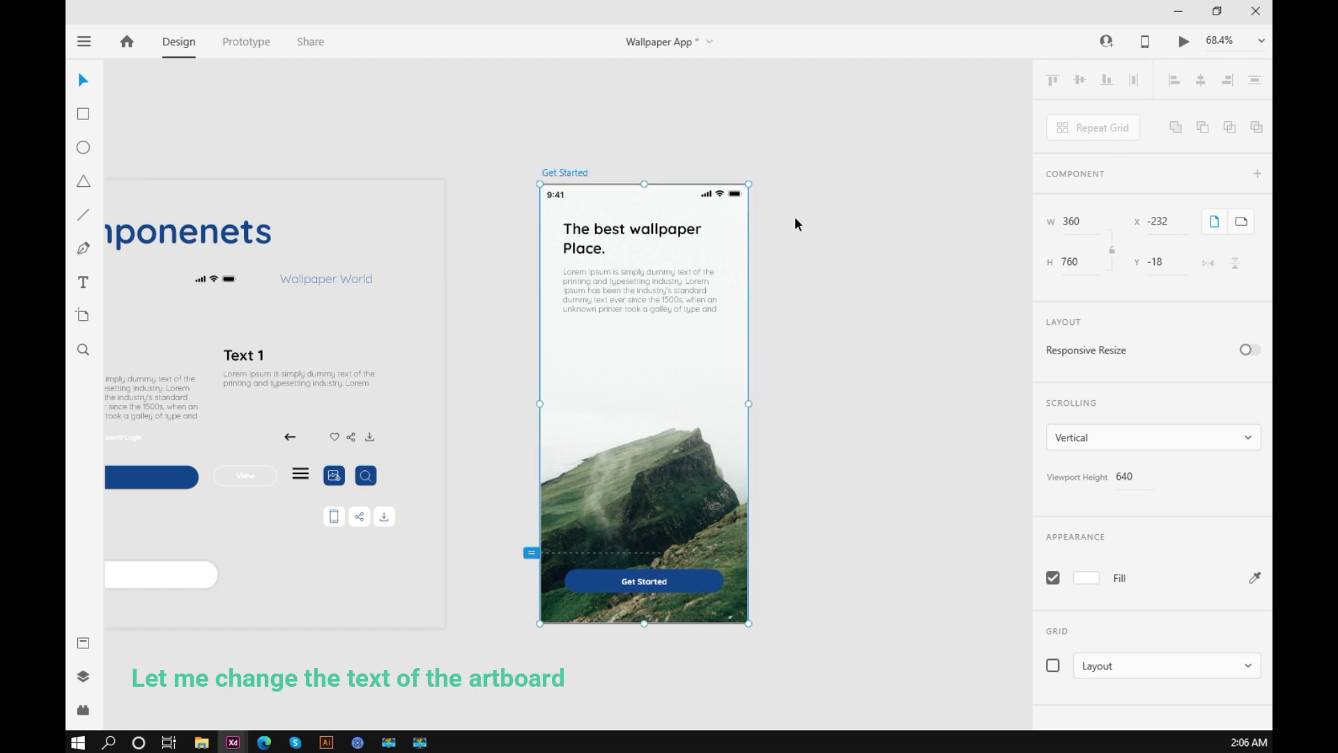
left_click(798, 223)
Duplicate the Get Started artboard to start a second screen beside it.
left_click_drag(836, 352, 916, 351)
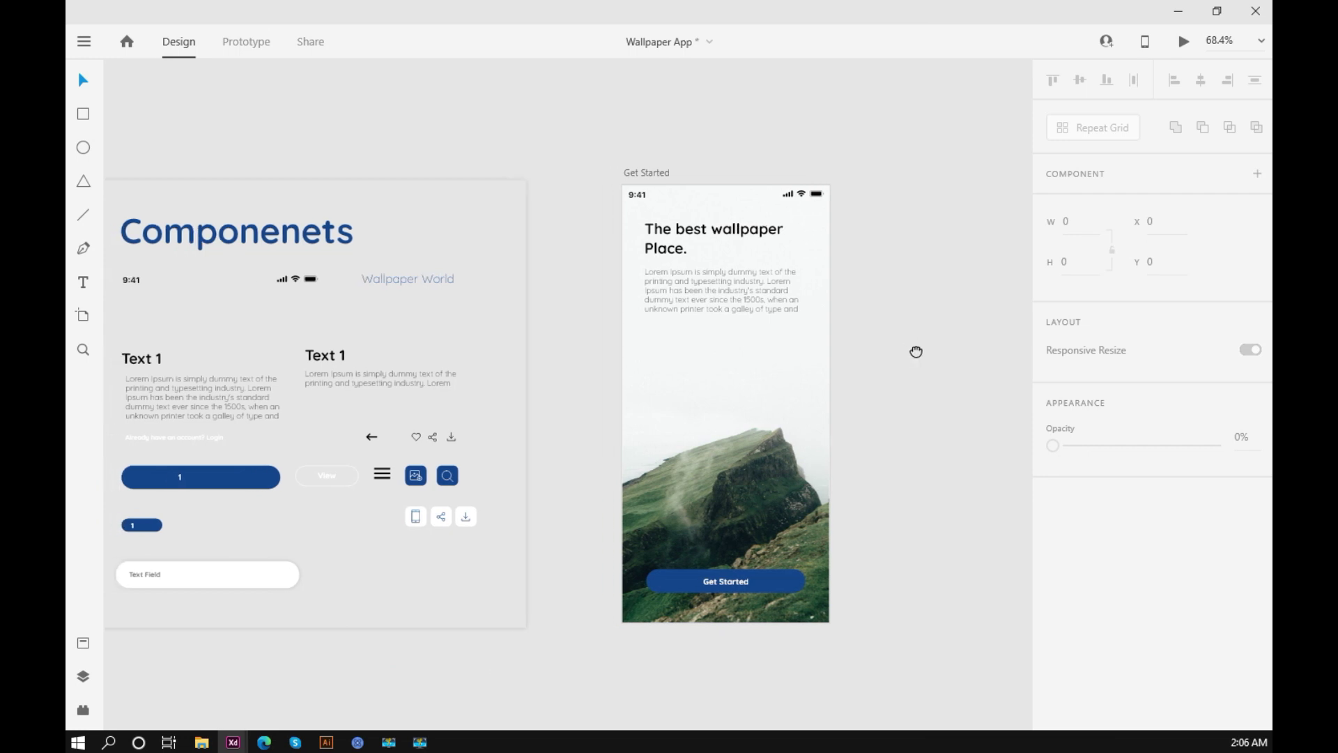
scroll(890, 349, "right", 2)
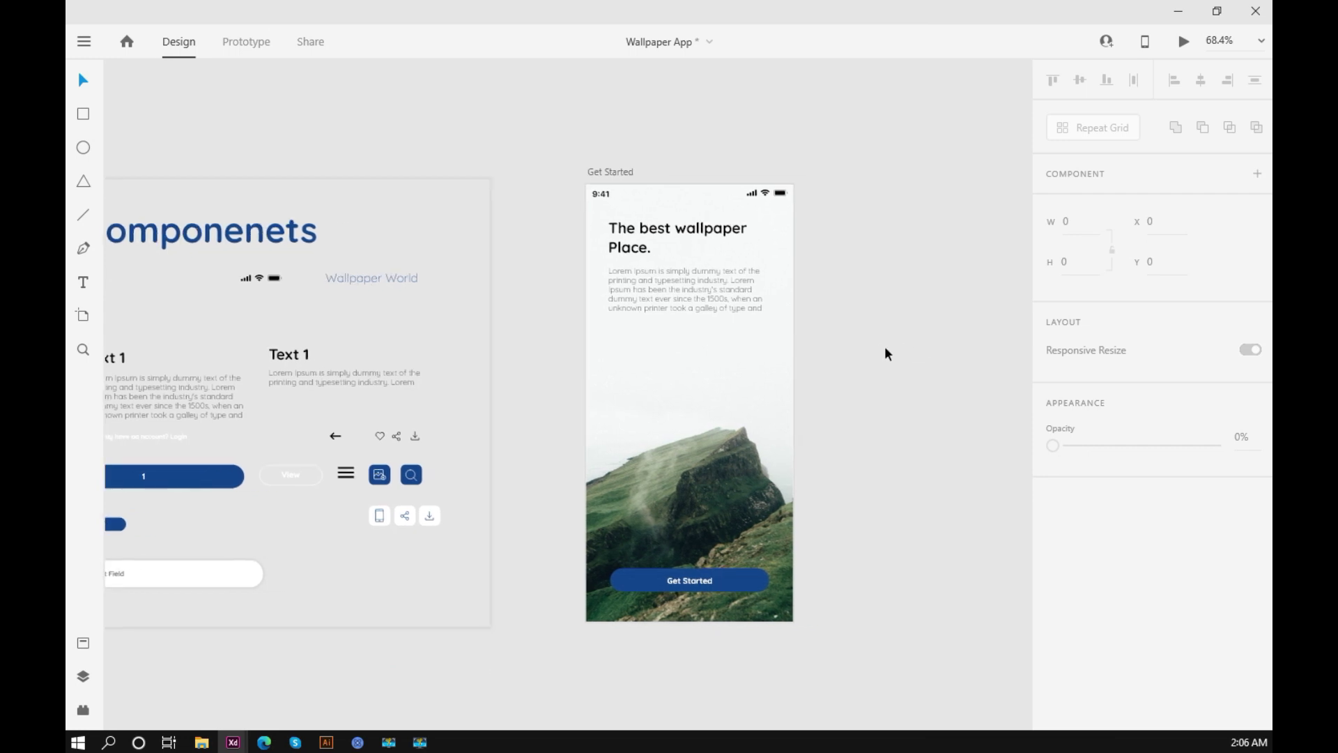
scroll(885, 352, "down", 3)
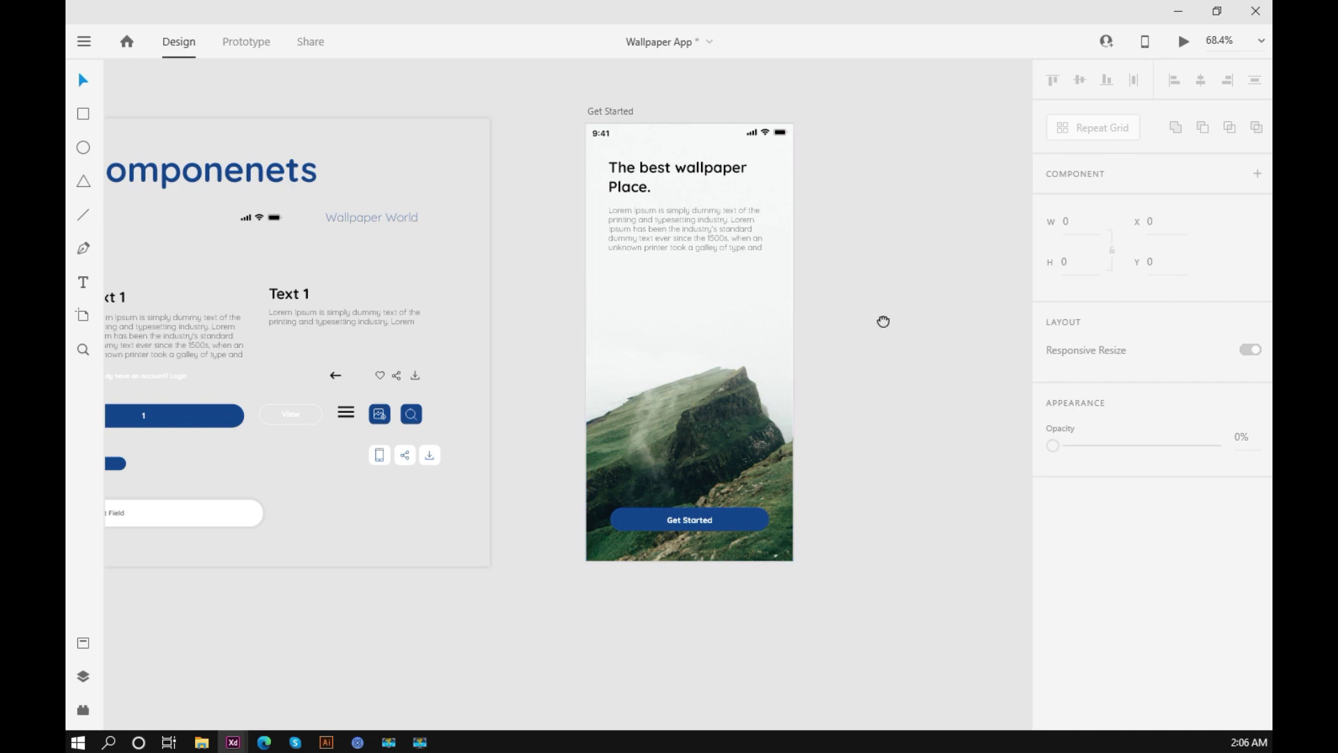
left_click_drag(883, 321, 778, 357)
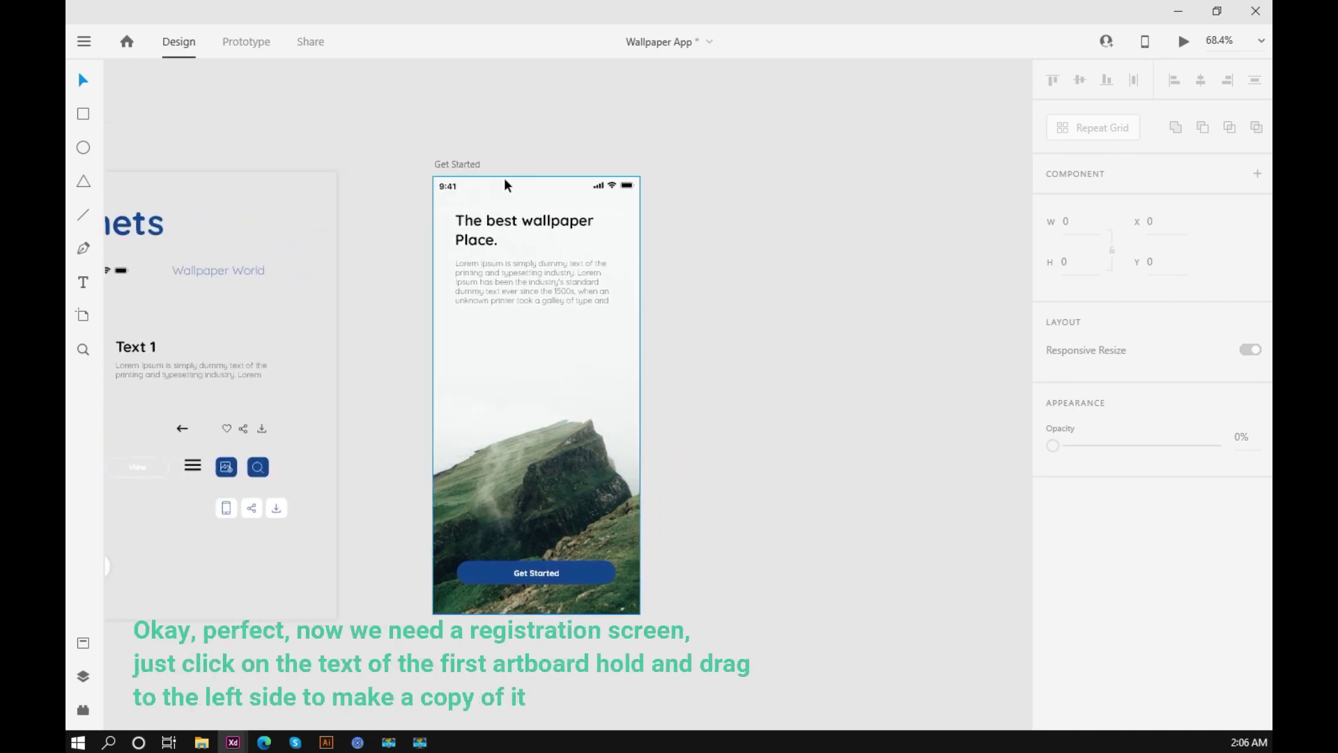
left_click(468, 162)
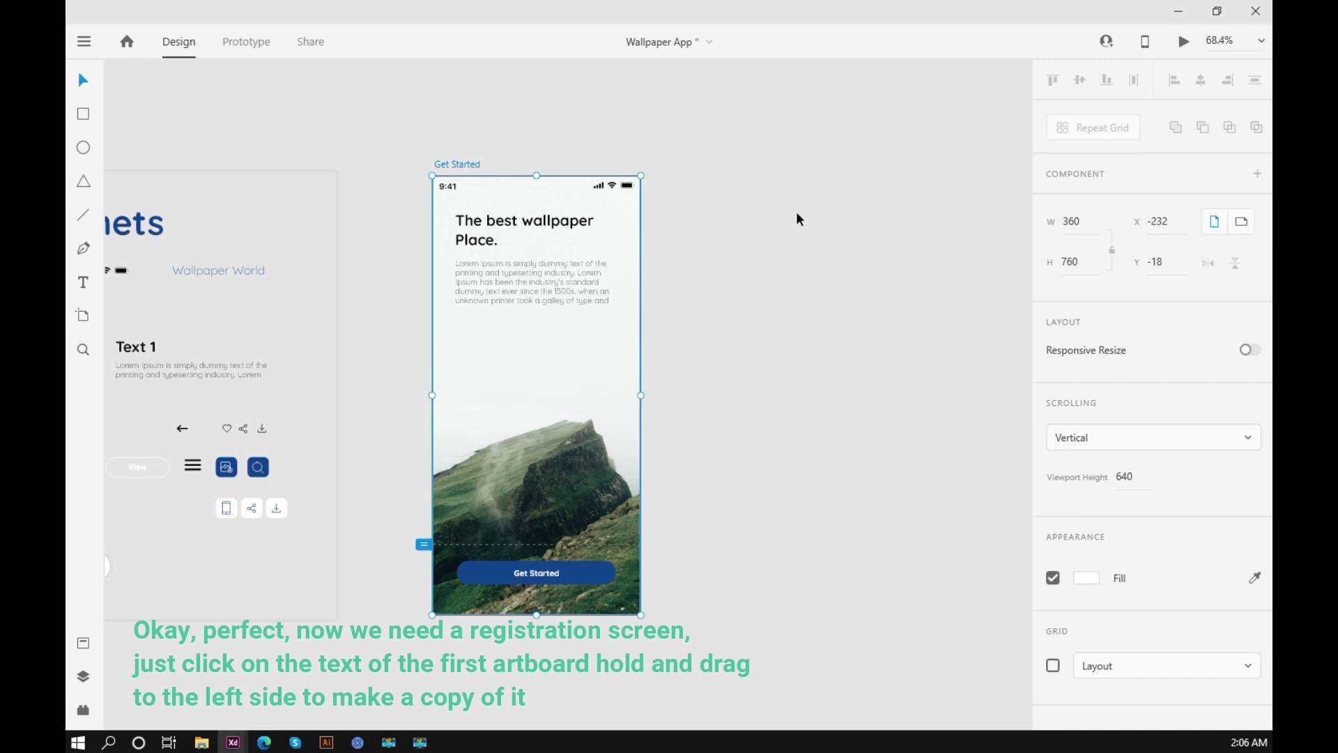
key("ctrl+d")
left_click(424, 361)
left_click_drag(424, 360, 394, 386)
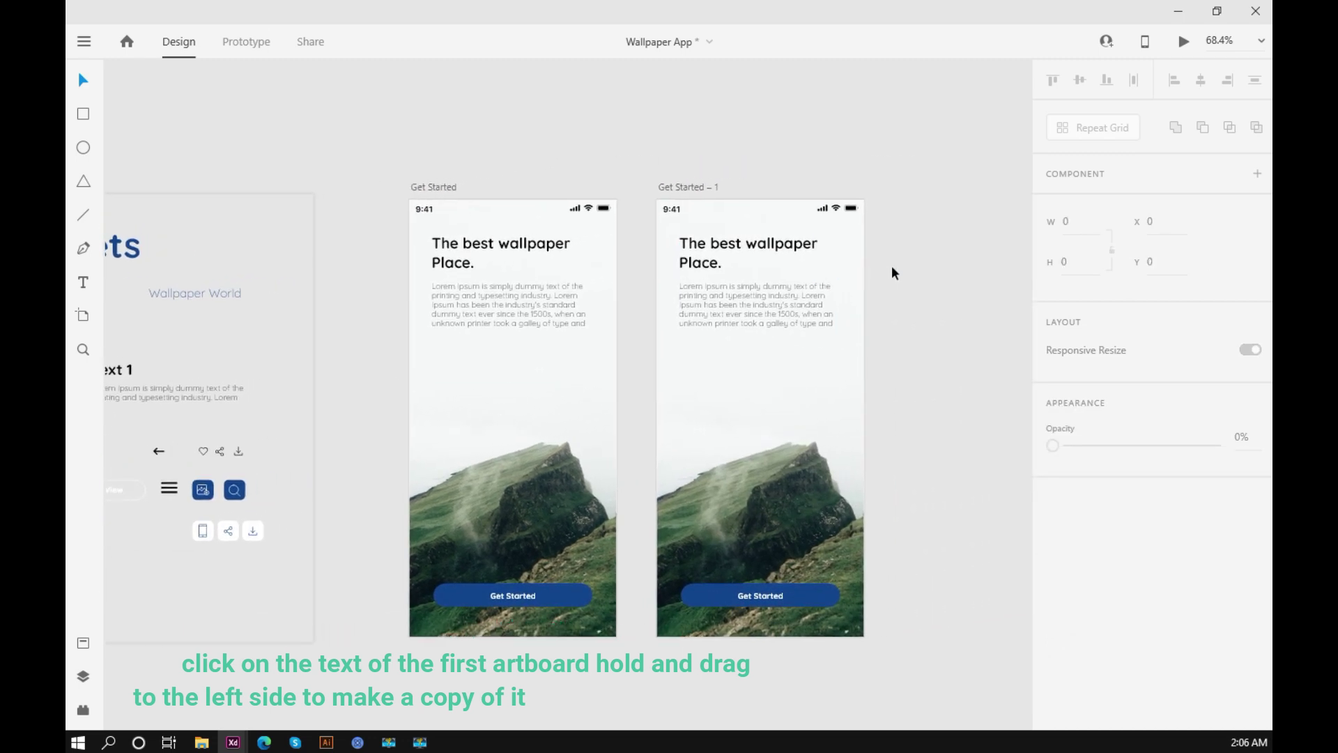
Delete the title and the paragraph from the duplicated artboard.
left_click_drag(903, 238, 725, 291)
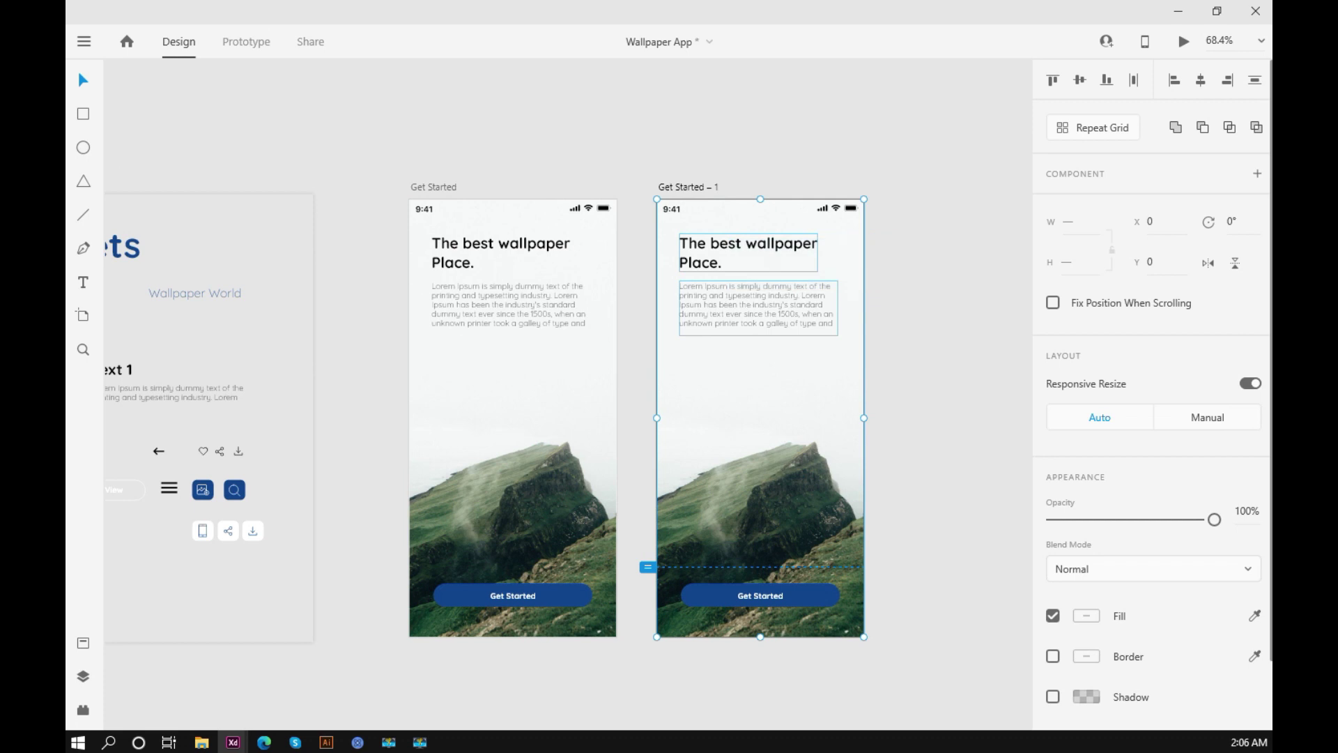
left_click(905, 279)
left_click(755, 254)
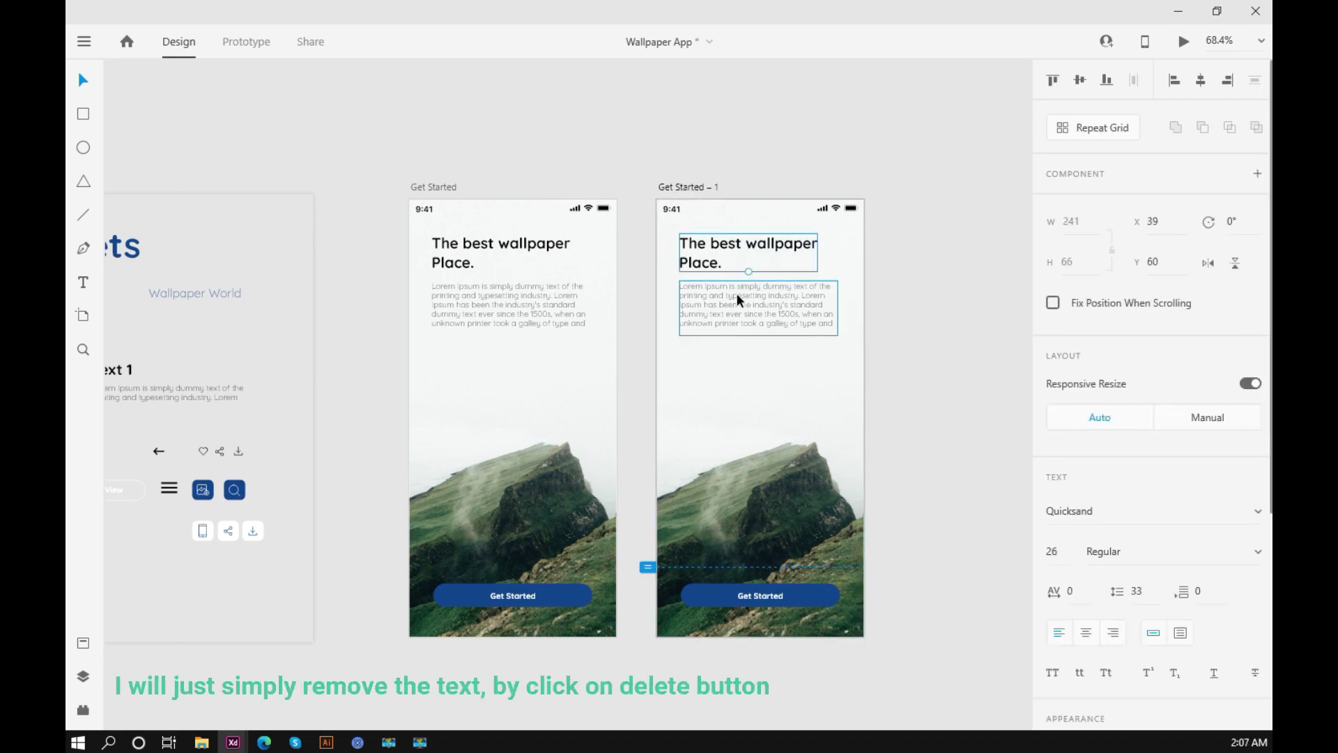
key("Delete")
left_click(735, 316)
key("Delete")
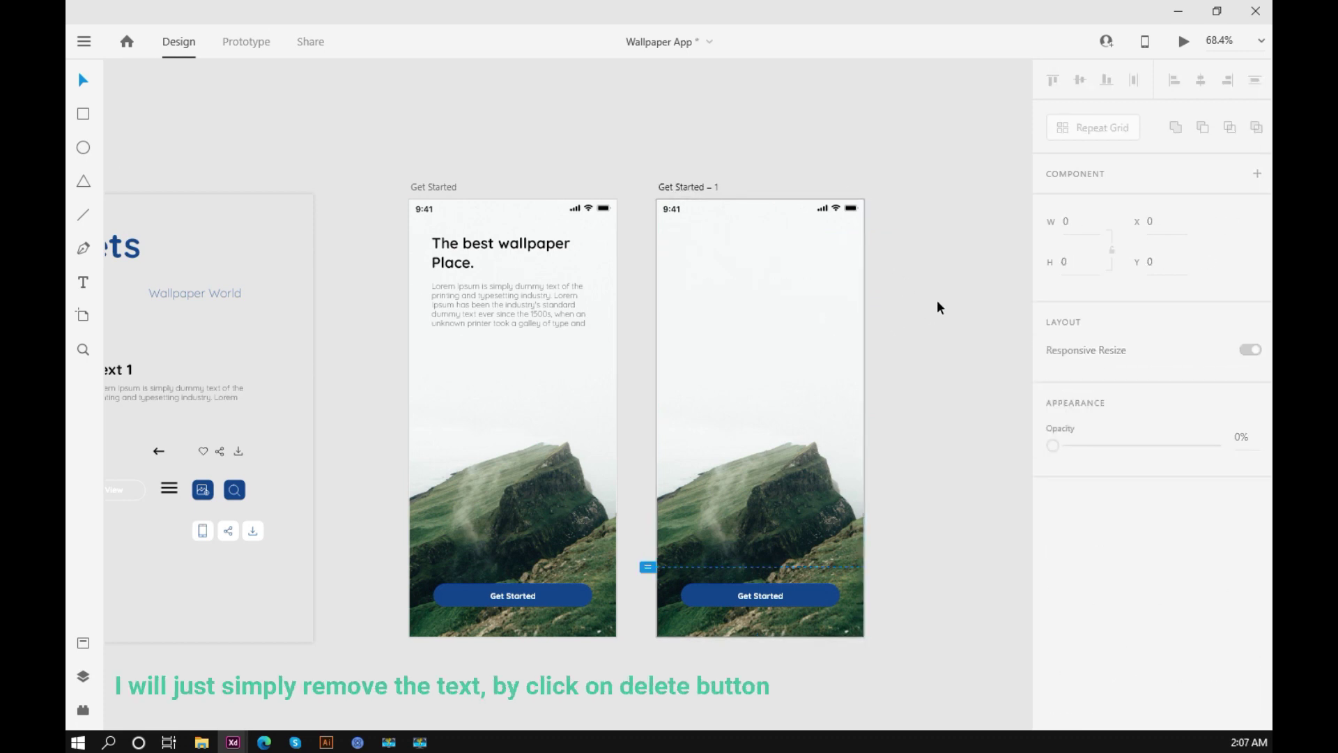
Place the rounded text field from the components board on the empty canvas above the artboards.
left_click_drag(365, 433, 612, 428)
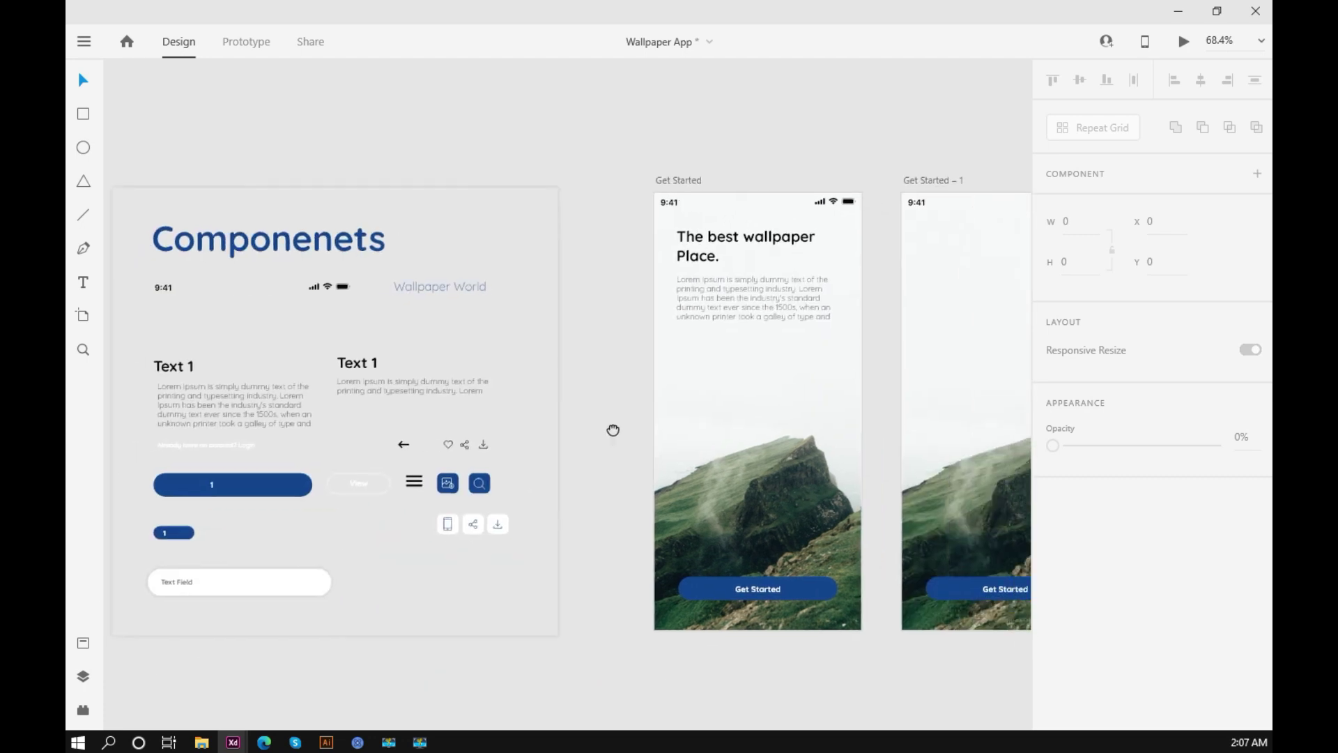
left_click(182, 580)
left_click_drag(182, 580, 588, 228)
scroll(447, 220, "up", 5)
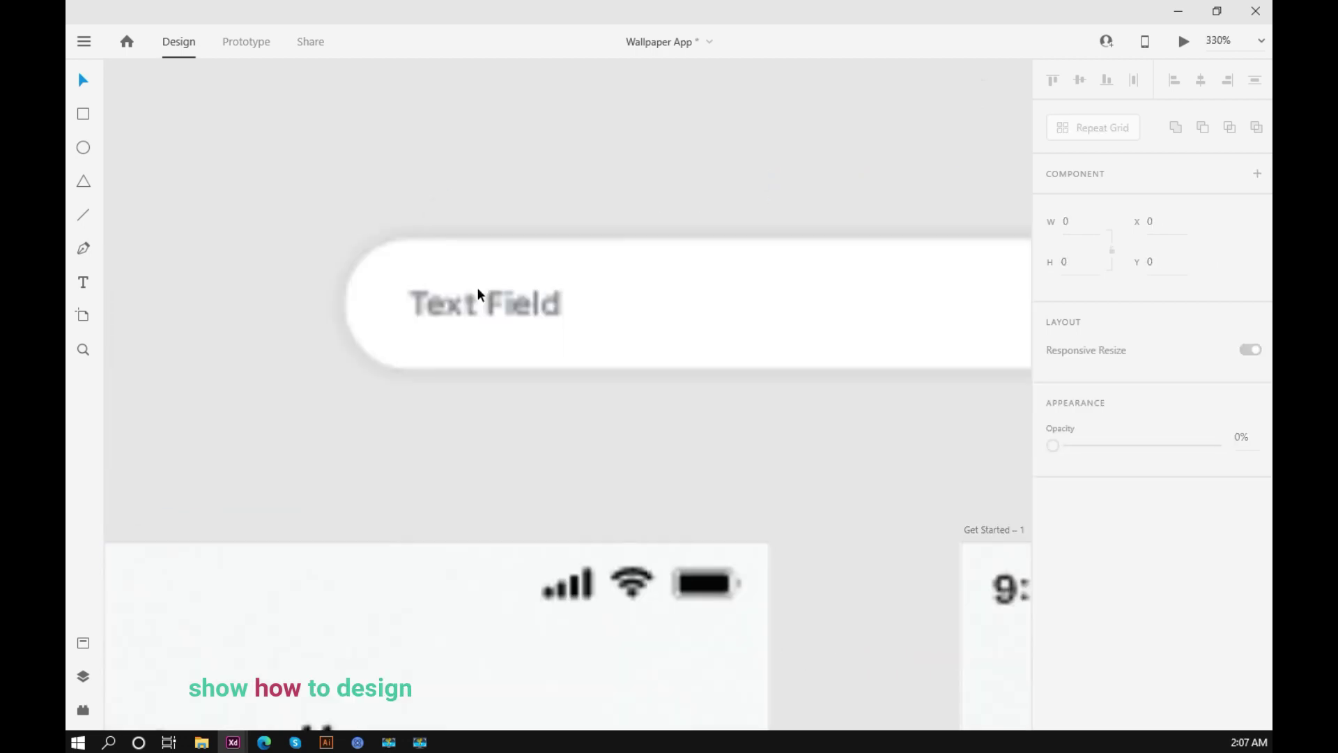
Check the font settings of the label inside the rounded text field.
double_click(512, 302)
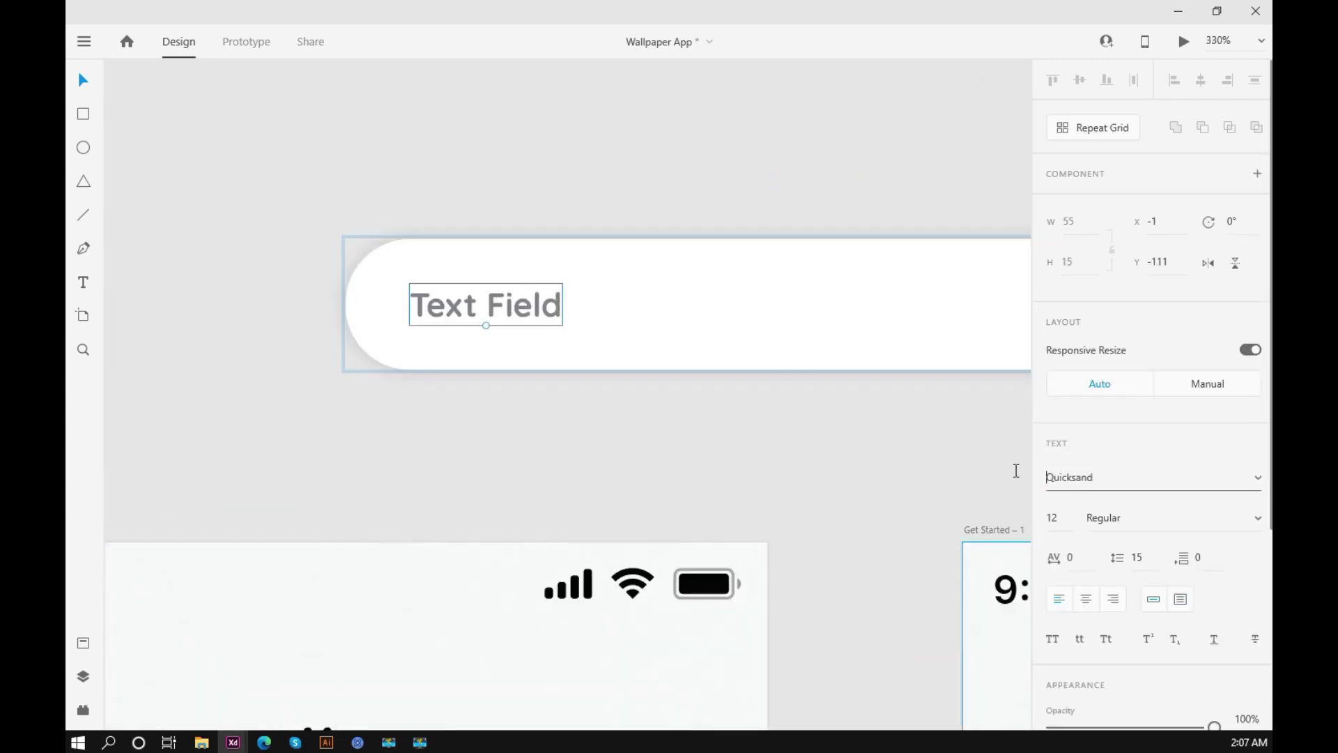
left_click(1149, 475)
left_click(739, 445)
Move the text field to the empty canvas beside the second artboard, at about X 696, Y 41.
scroll(738, 445, "down", 5)
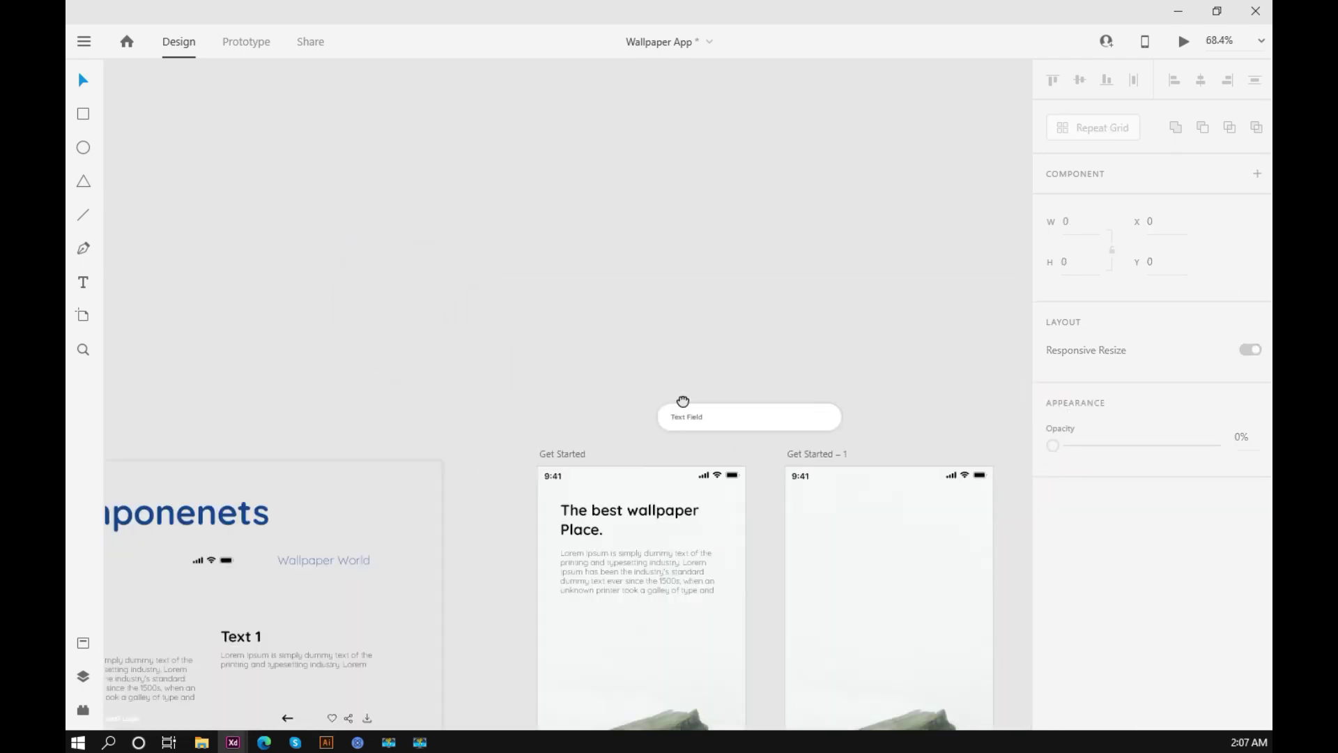
scroll(591, 302, "down", 3)
left_click_drag(437, 159, 851, 257)
left_click(865, 325)
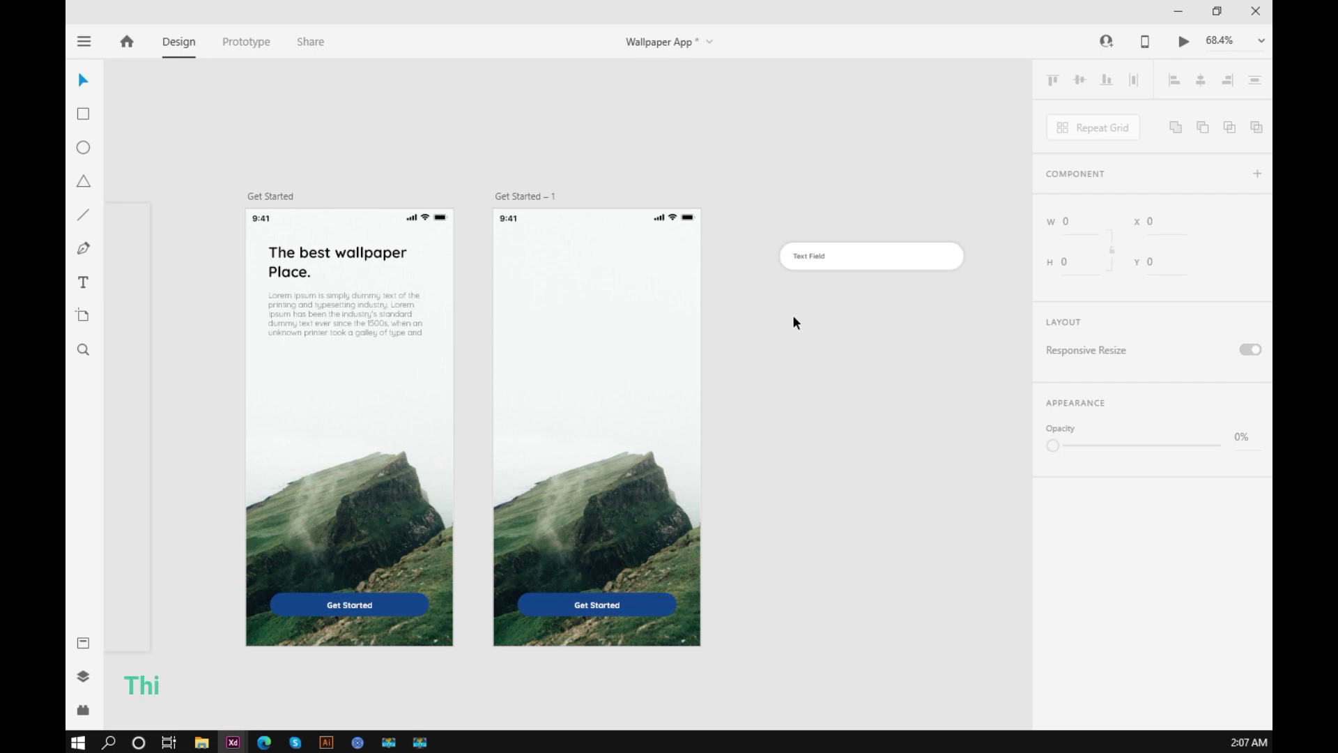
Draw a rectangle about 319 wide and 45 high directly below the text field, at about X 696, Y 99.
scroll(792, 251, "up", 5)
left_click_drag(921, 245, 587, 290)
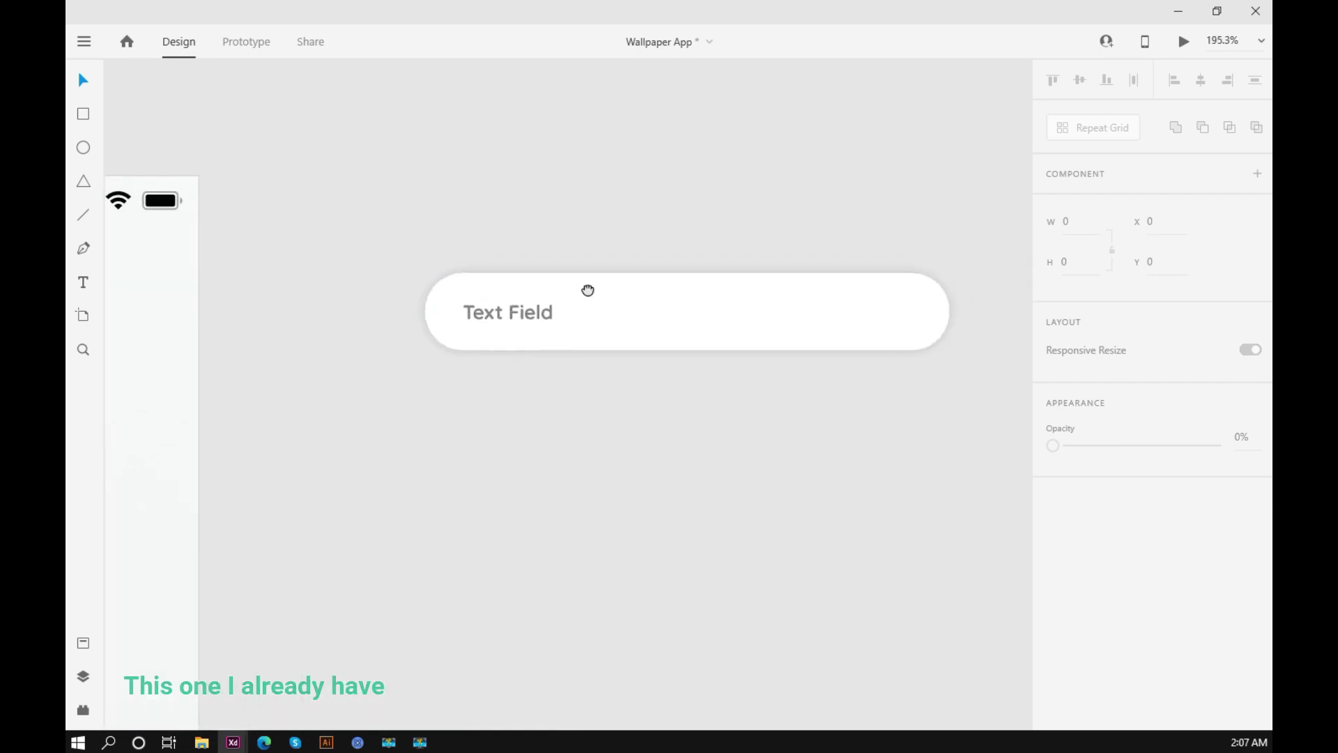
left_click(82, 116)
mouse_move(426, 369)
left_mouse_down()
mouse_move(903, 454)
mouse_move(952, 444)
left_mouse_up()
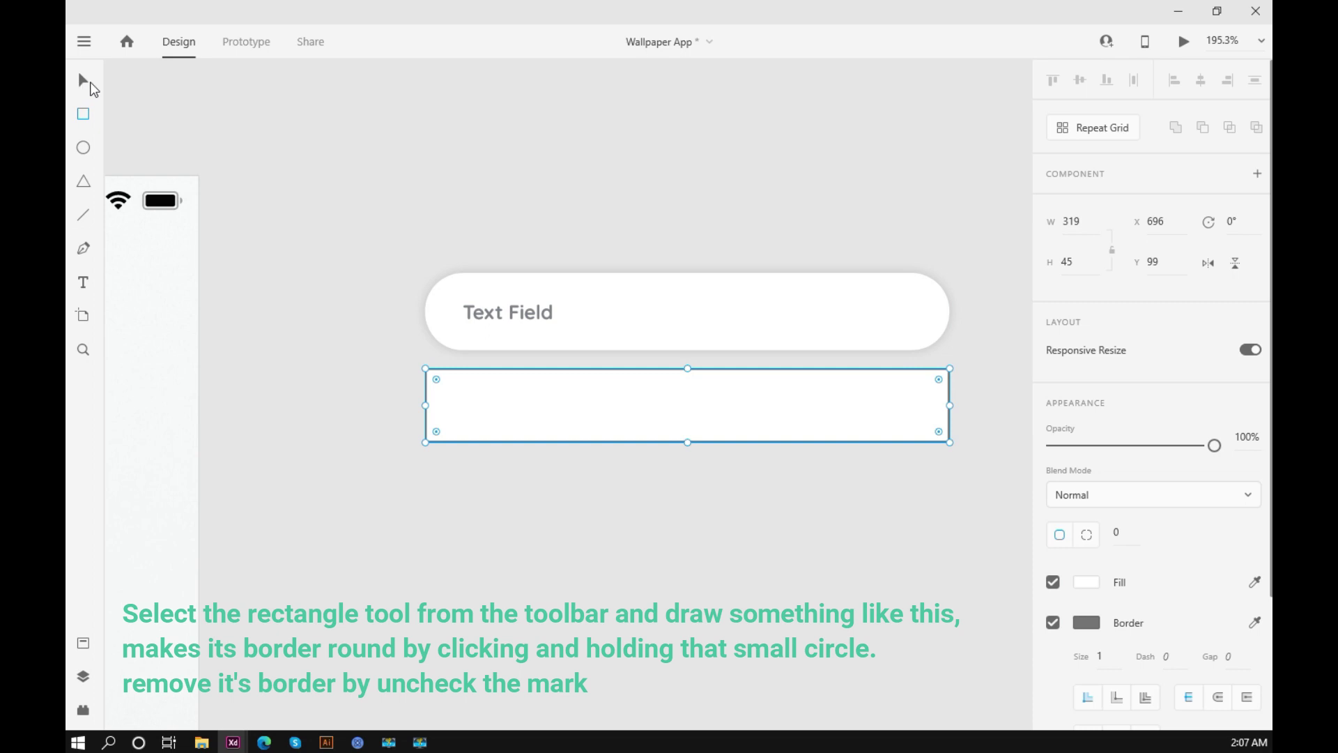
left_click(85, 80)
left_click(735, 463)
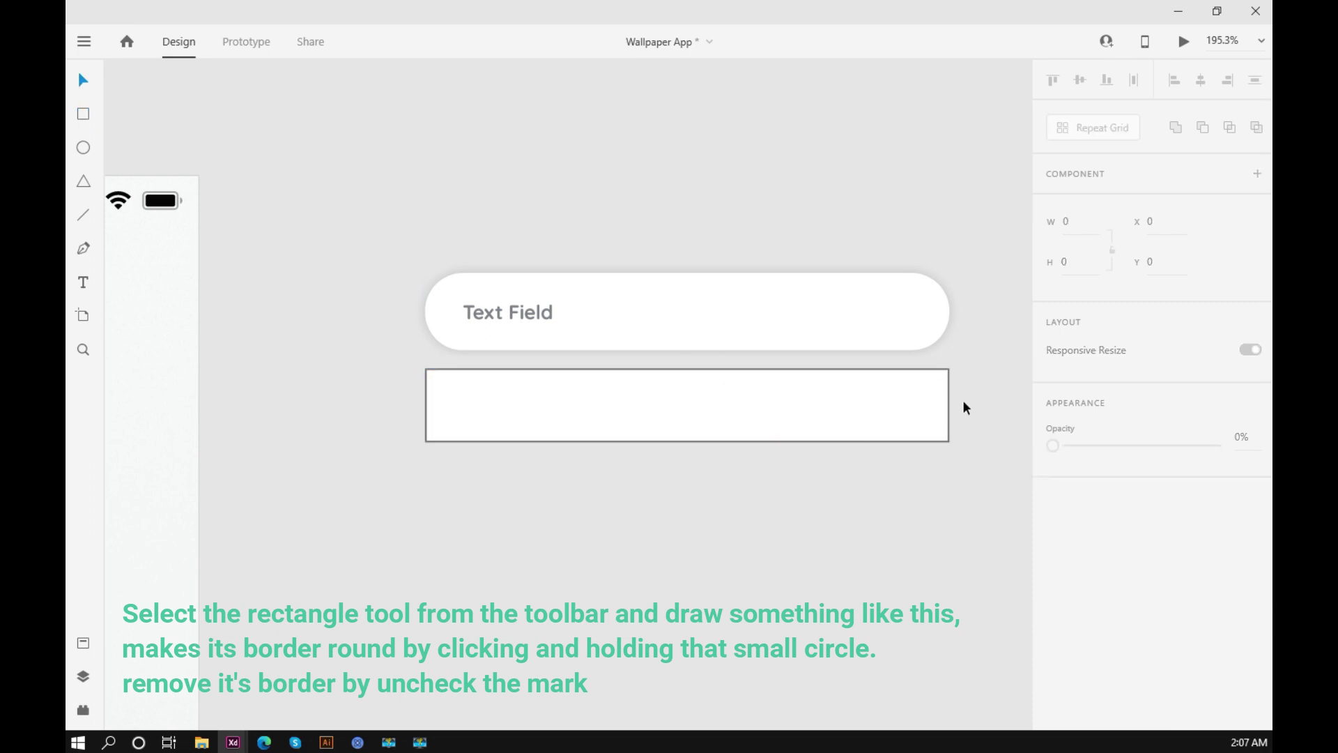
Round the new rectangle's corners fully, to a radius of about 23, to match the text field above.
scroll(964, 400, "up", 5)
left_click(888, 393)
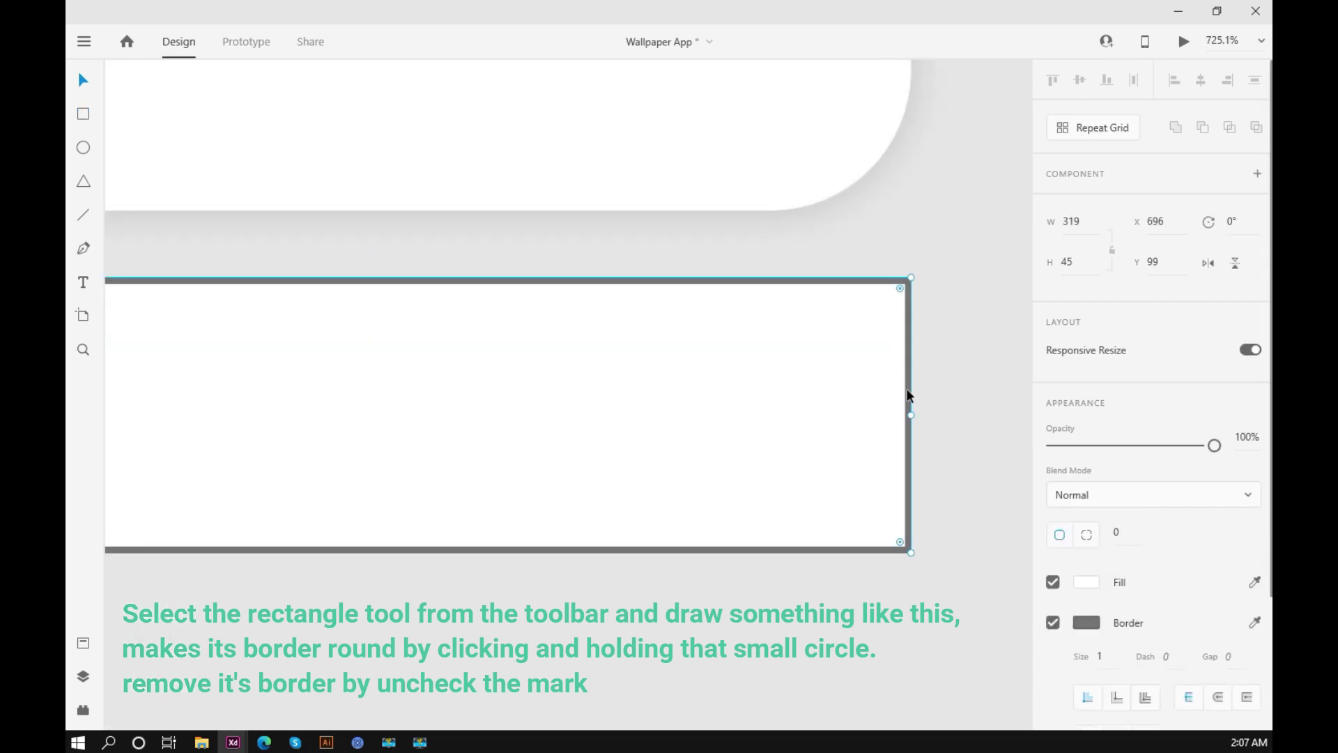
scroll(938, 358, "down", 3)
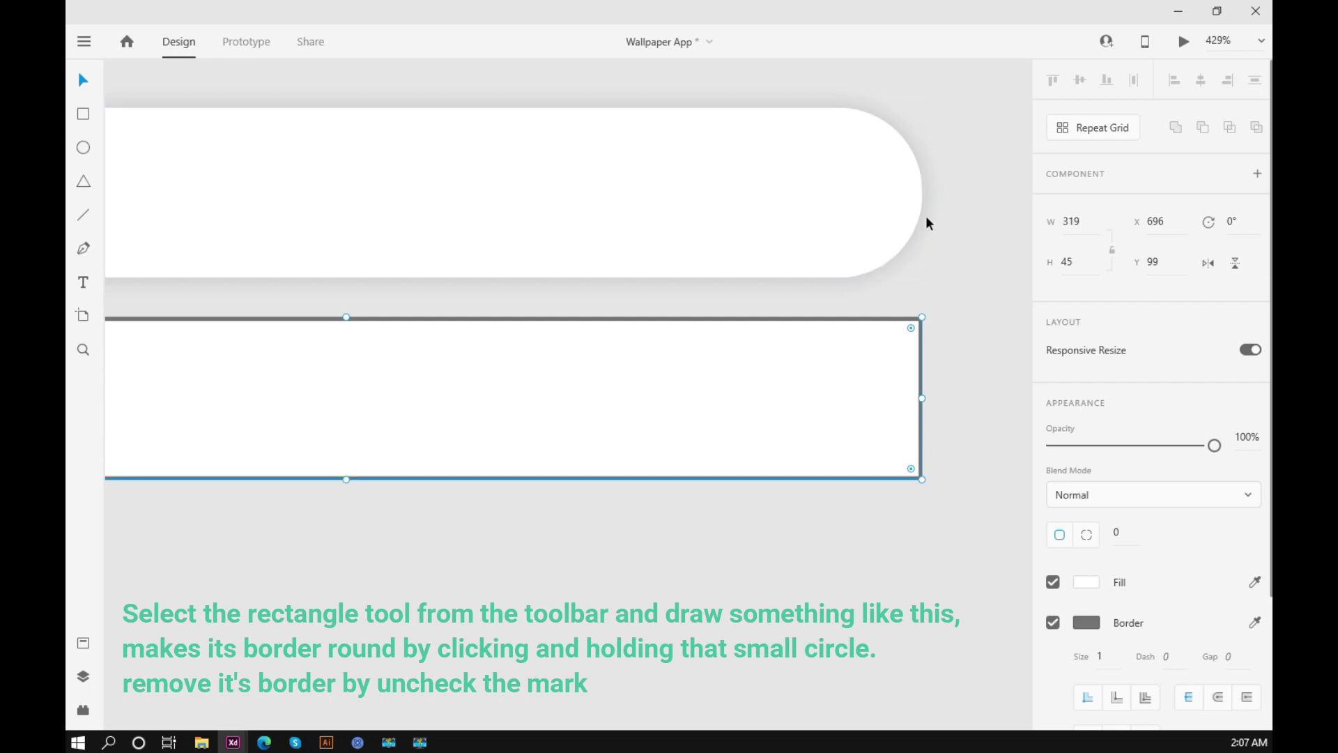
scroll(792, 386, "down", 3)
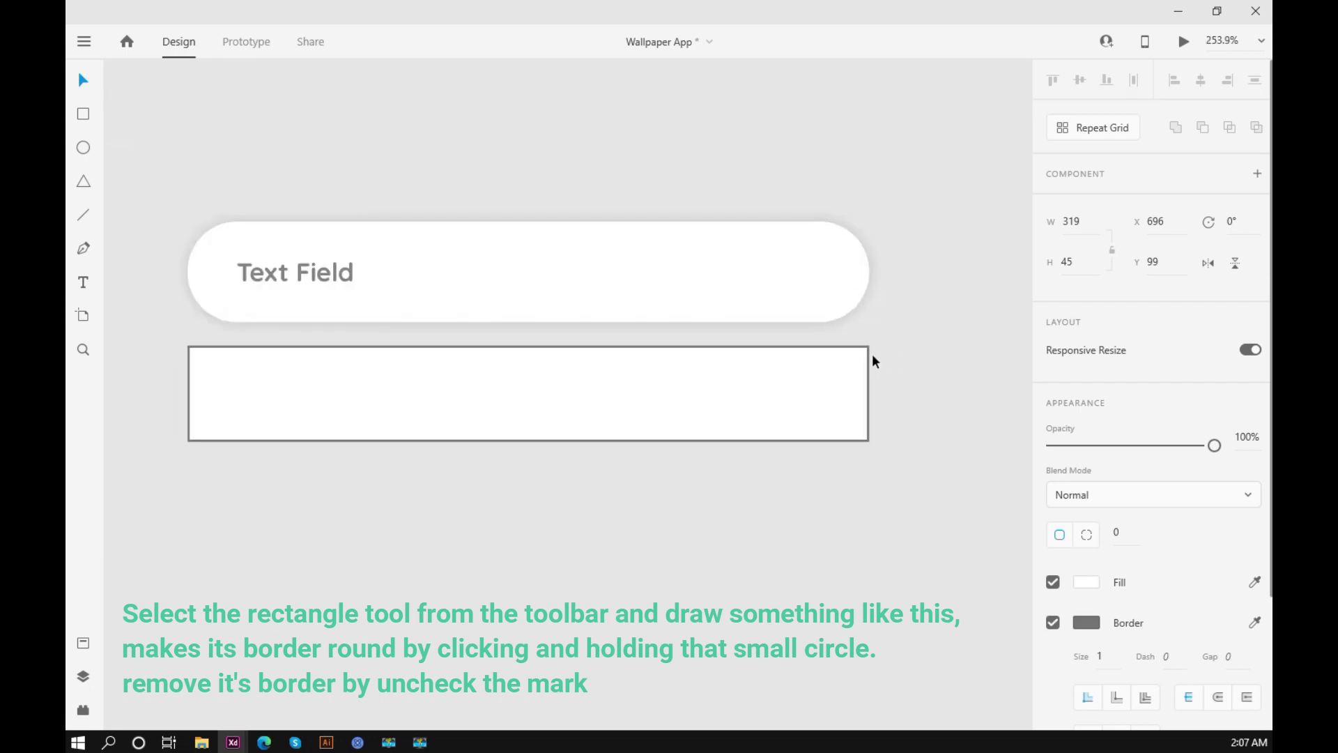
left_click_drag(858, 357, 800, 367)
Compare the size, corner radius, border and shadow settings of the existing text field with those of the new rounded rectangle.
left_click(797, 263)
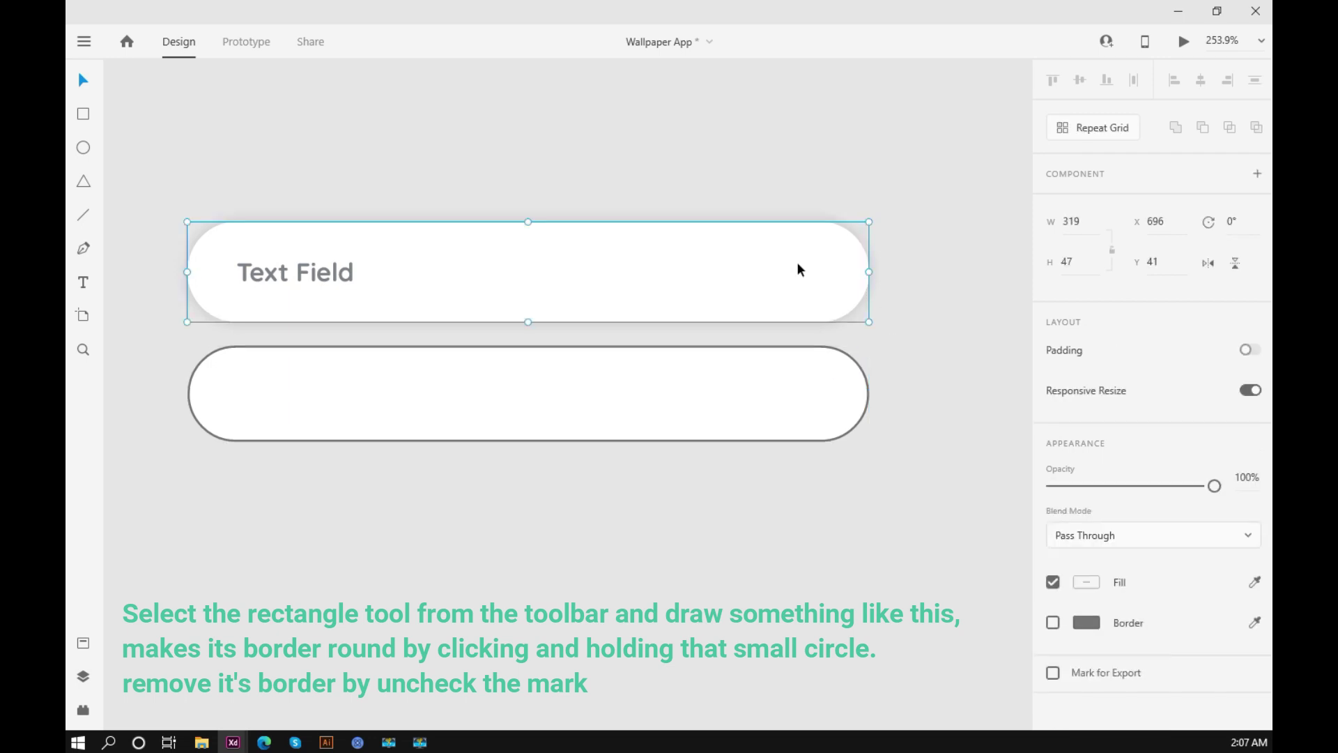
double_click(769, 282)
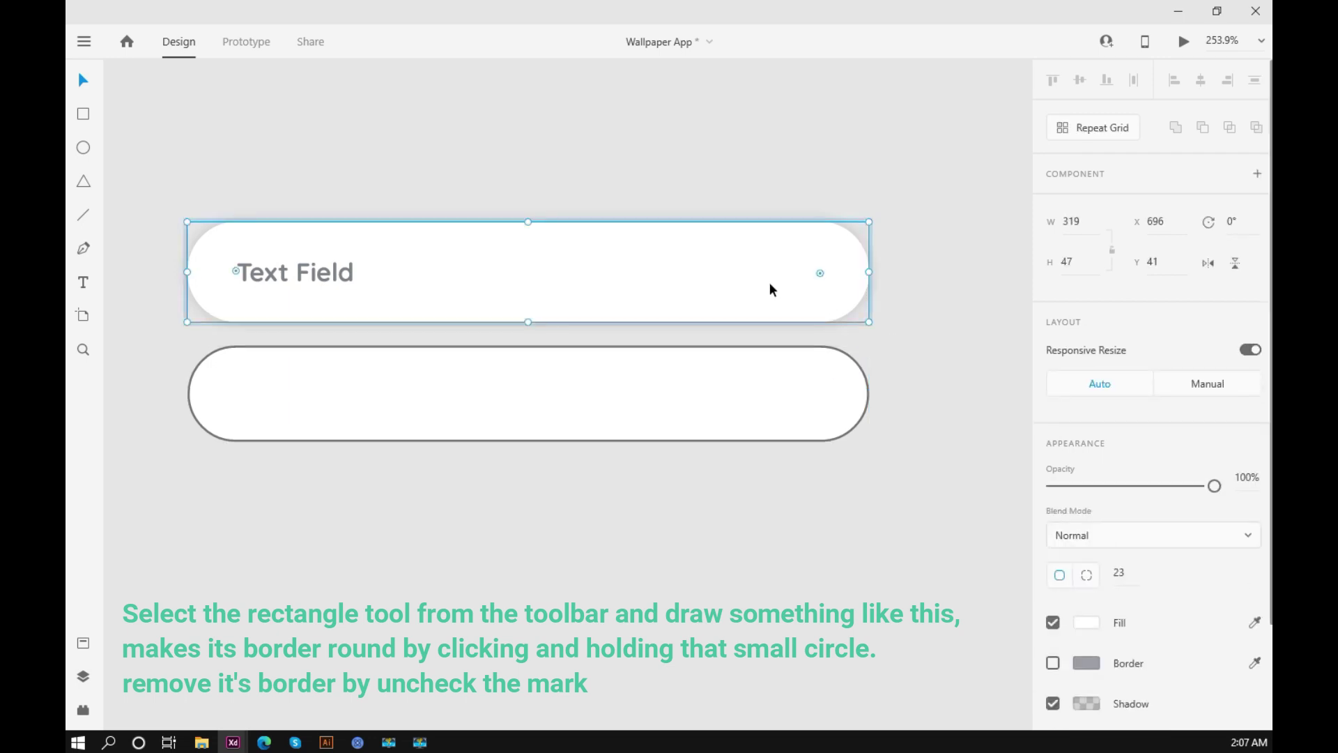
left_click(820, 379)
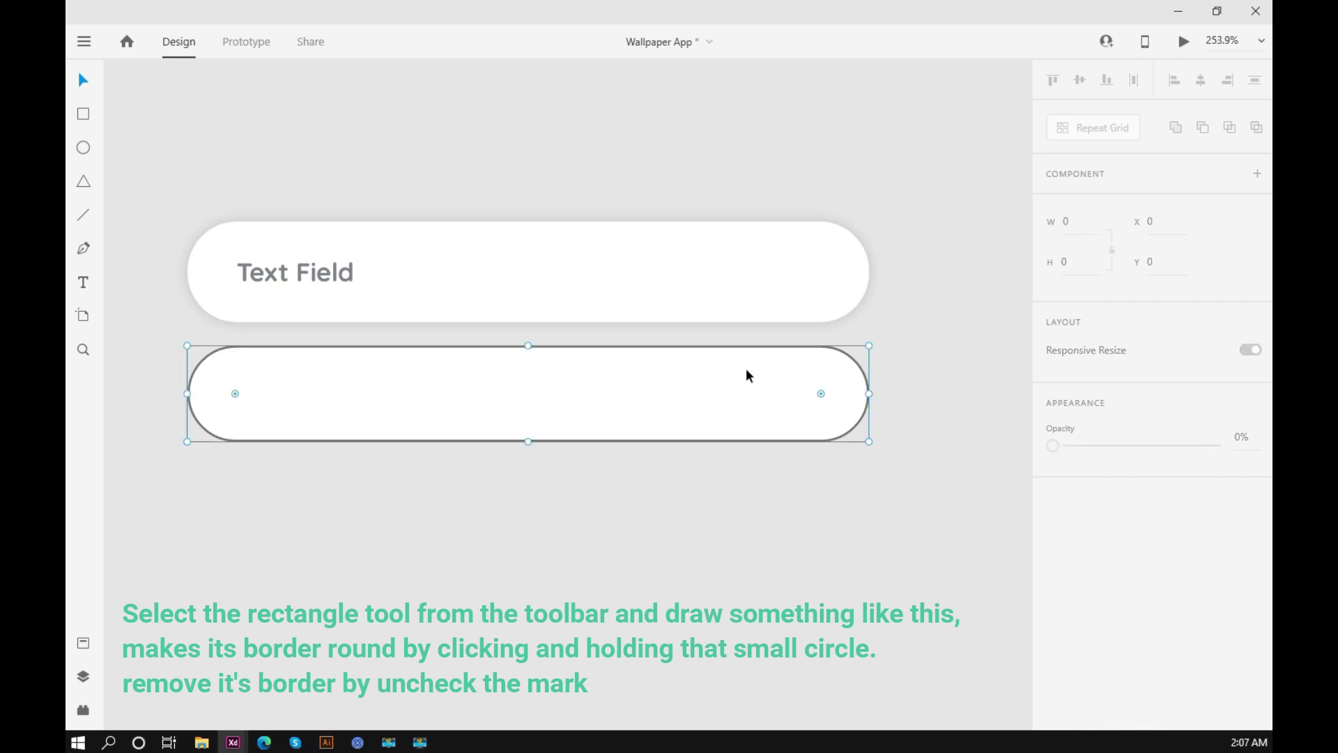
left_click(318, 278)
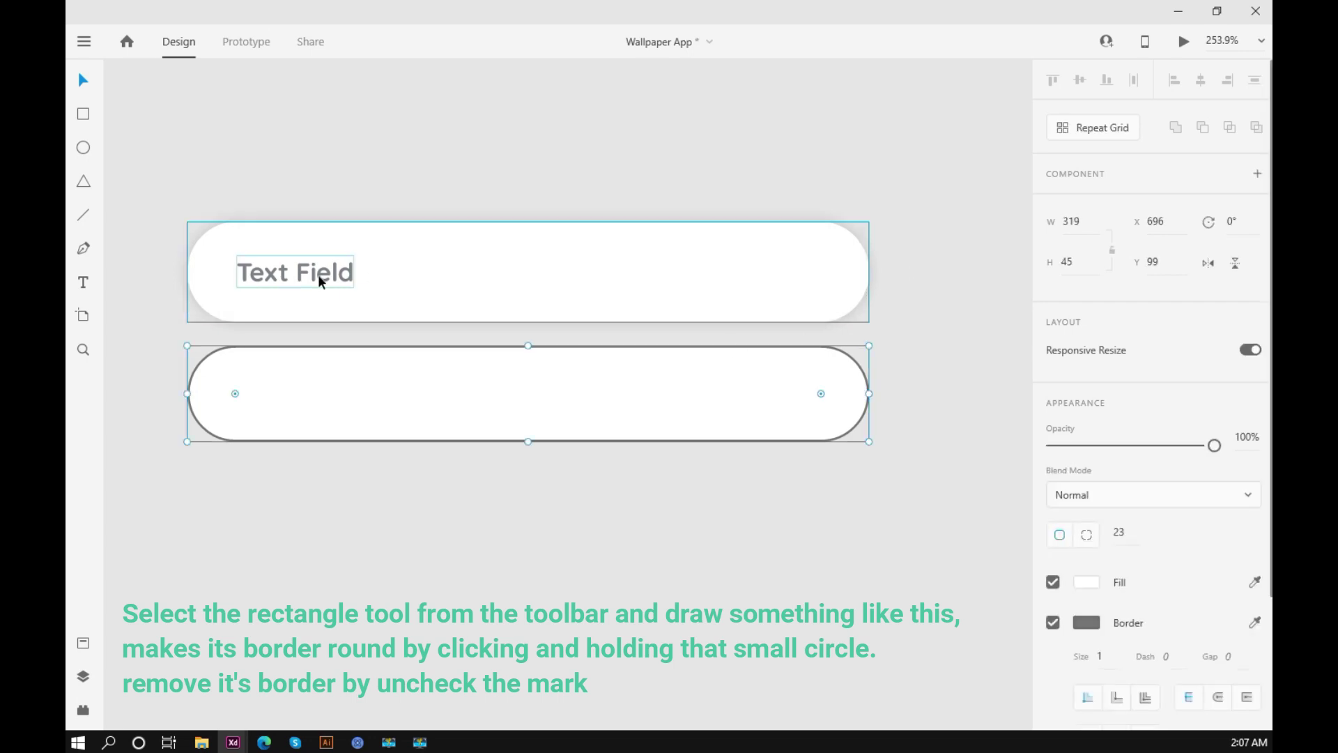
Remove the border from the lower rounded rectangle.
left_click(837, 389)
scroll(872, 372, "up", 3)
scroll(742, 388, "up", 9)
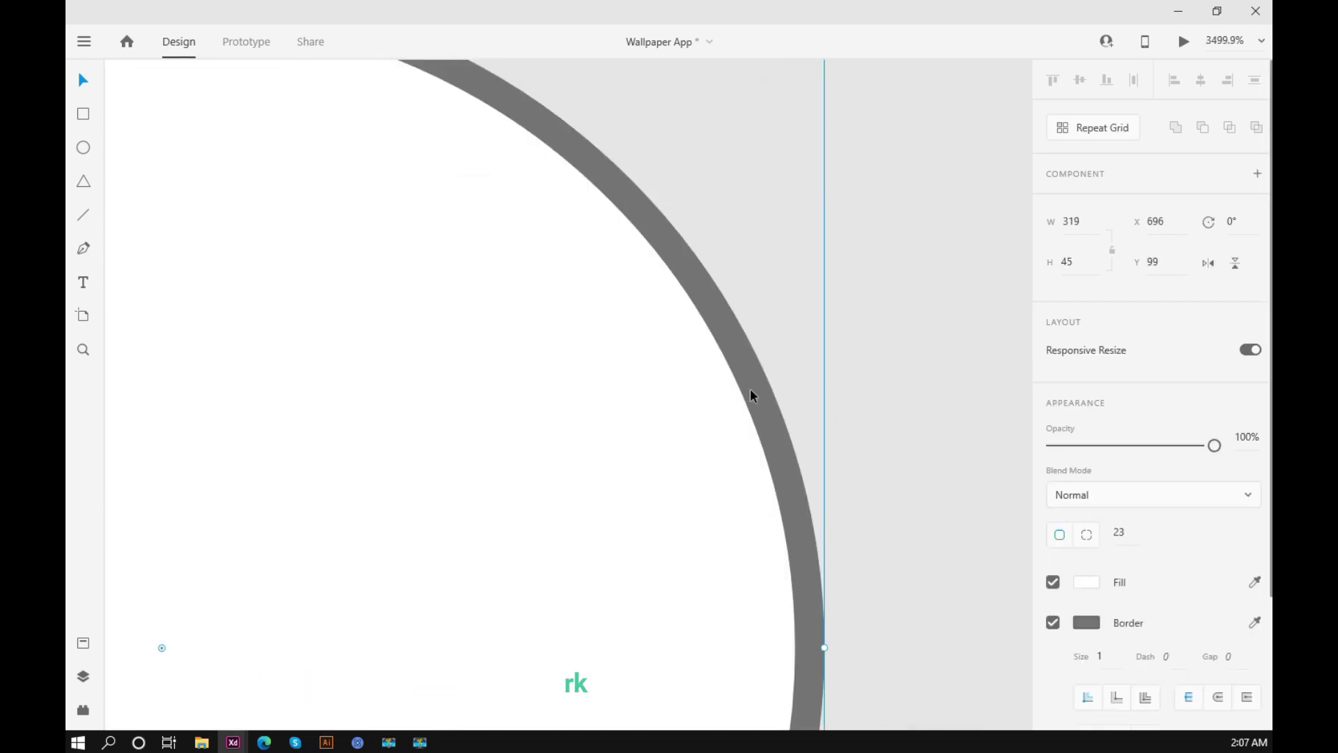
scroll(1109, 584, "down", 3)
left_click(1053, 456)
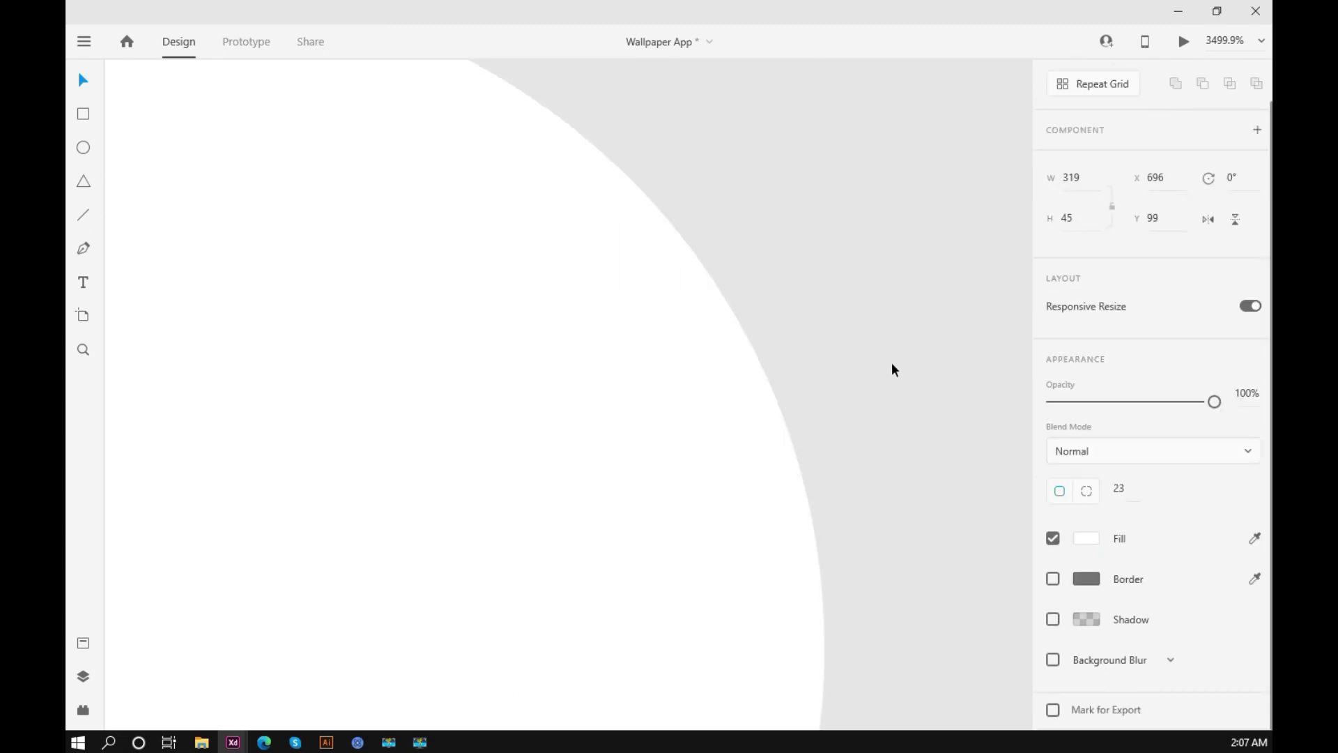
scroll(893, 366, "down", 10)
Duplicate the "Text Field" label from the upper field onto the rounded rectangle below it, at about X 722, Y 117.
left_click(456, 287)
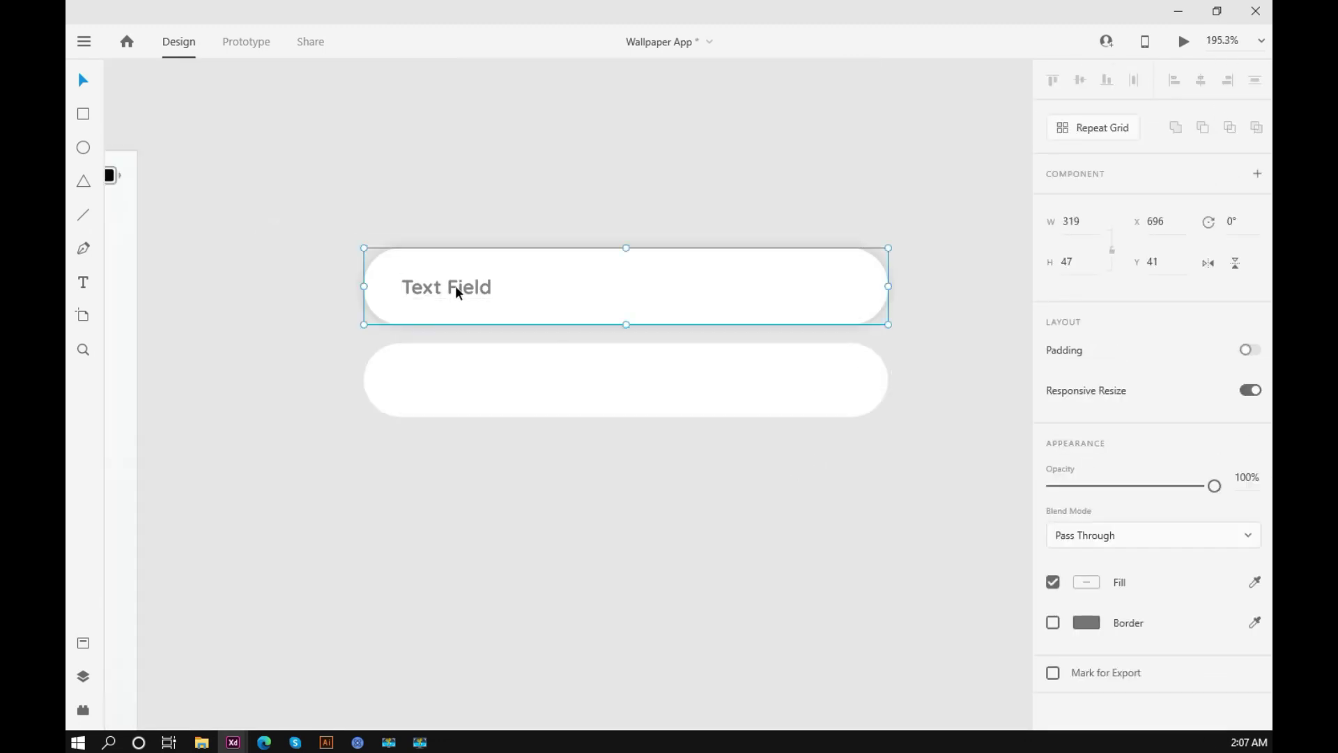
double_click(455, 287)
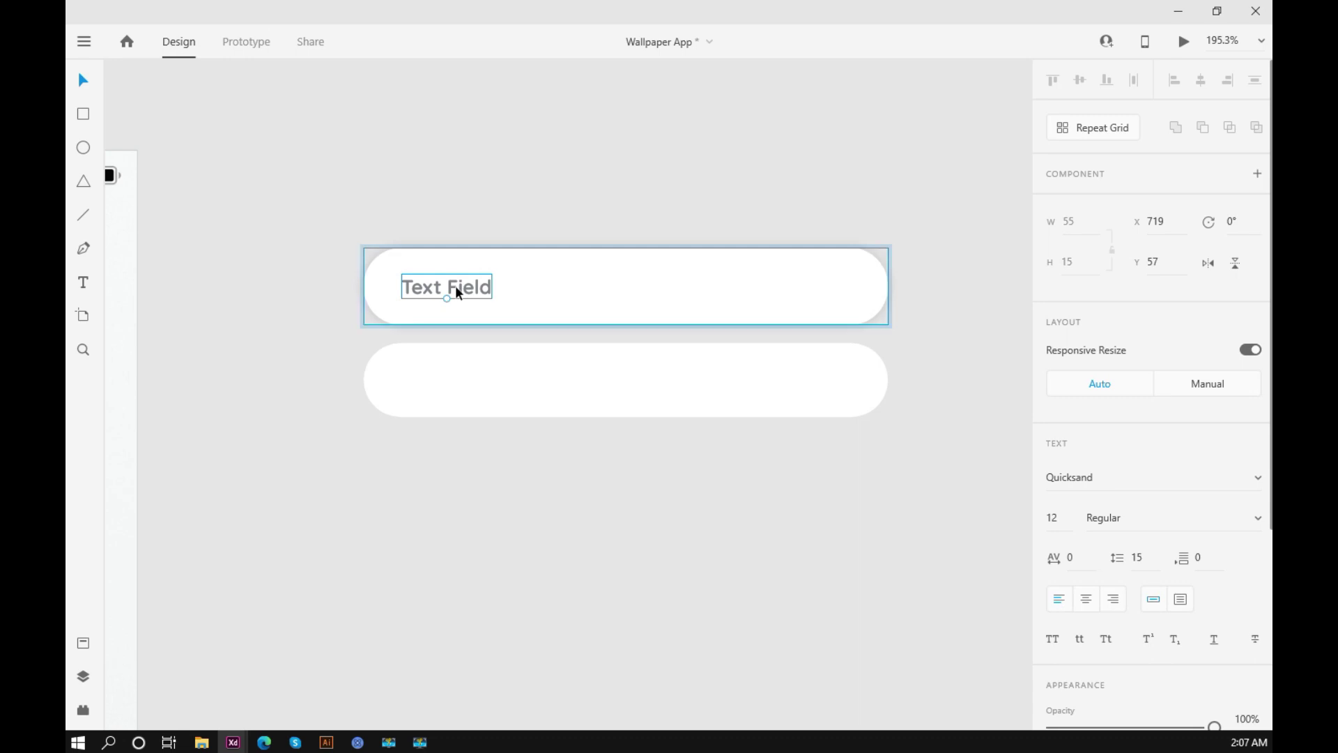
left_click_drag(475, 290, 466, 386)
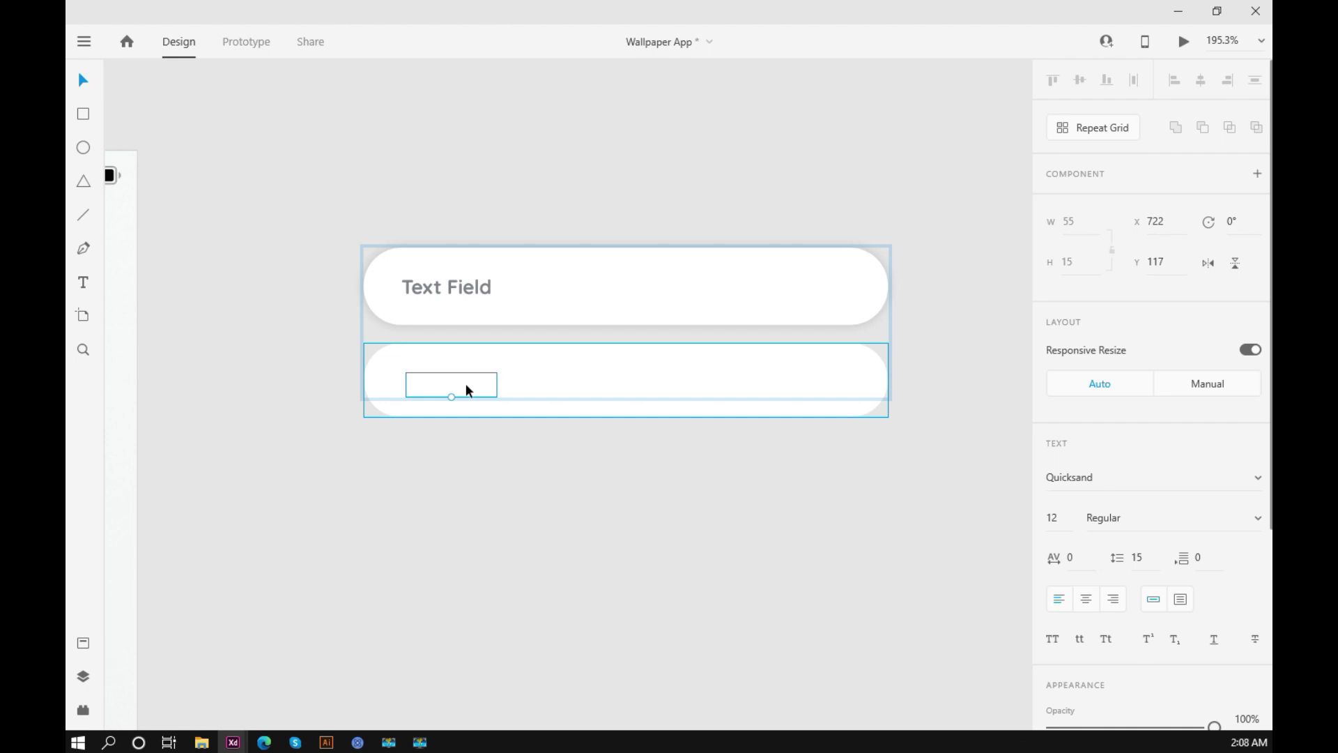
left_click(538, 466)
Move the rounded rectangle down clear of the copied label, to about X 686, Y 149.
left_click(487, 384)
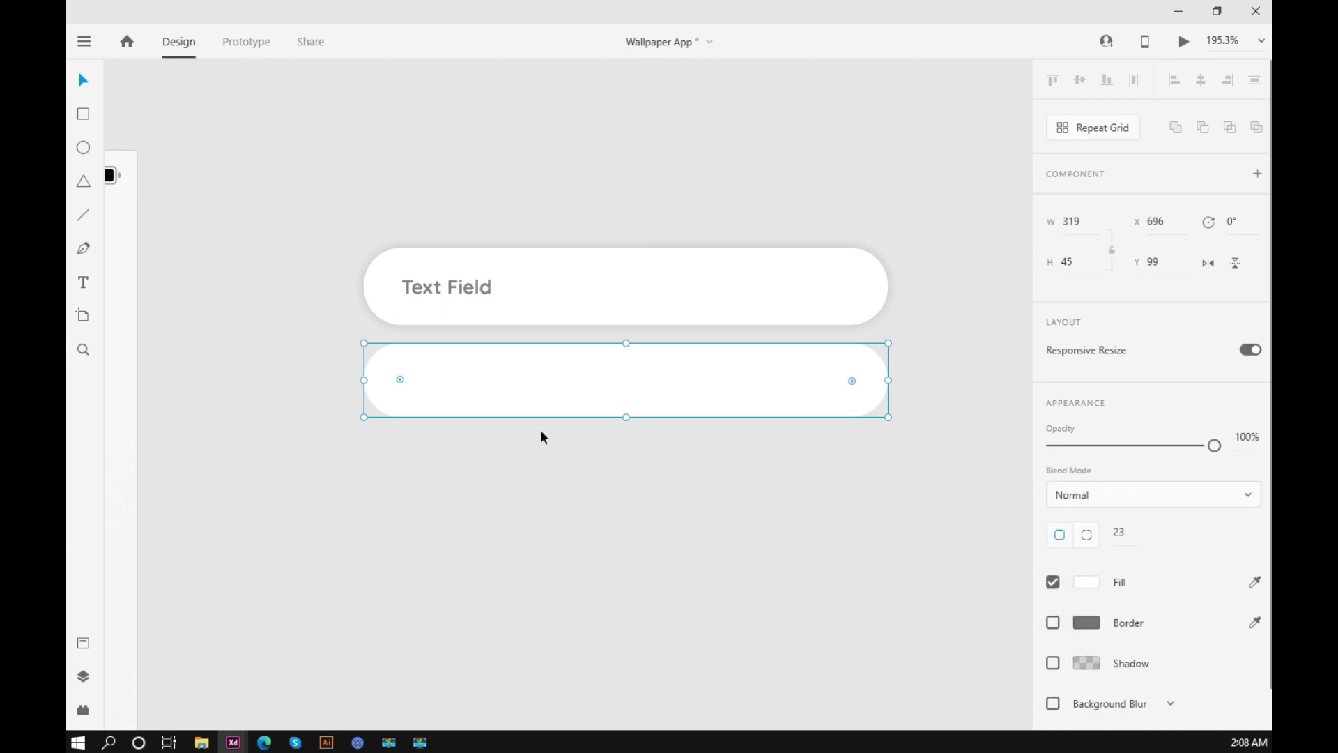
left_click_drag(502, 379, 485, 460)
left_click_drag(460, 384, 458, 422)
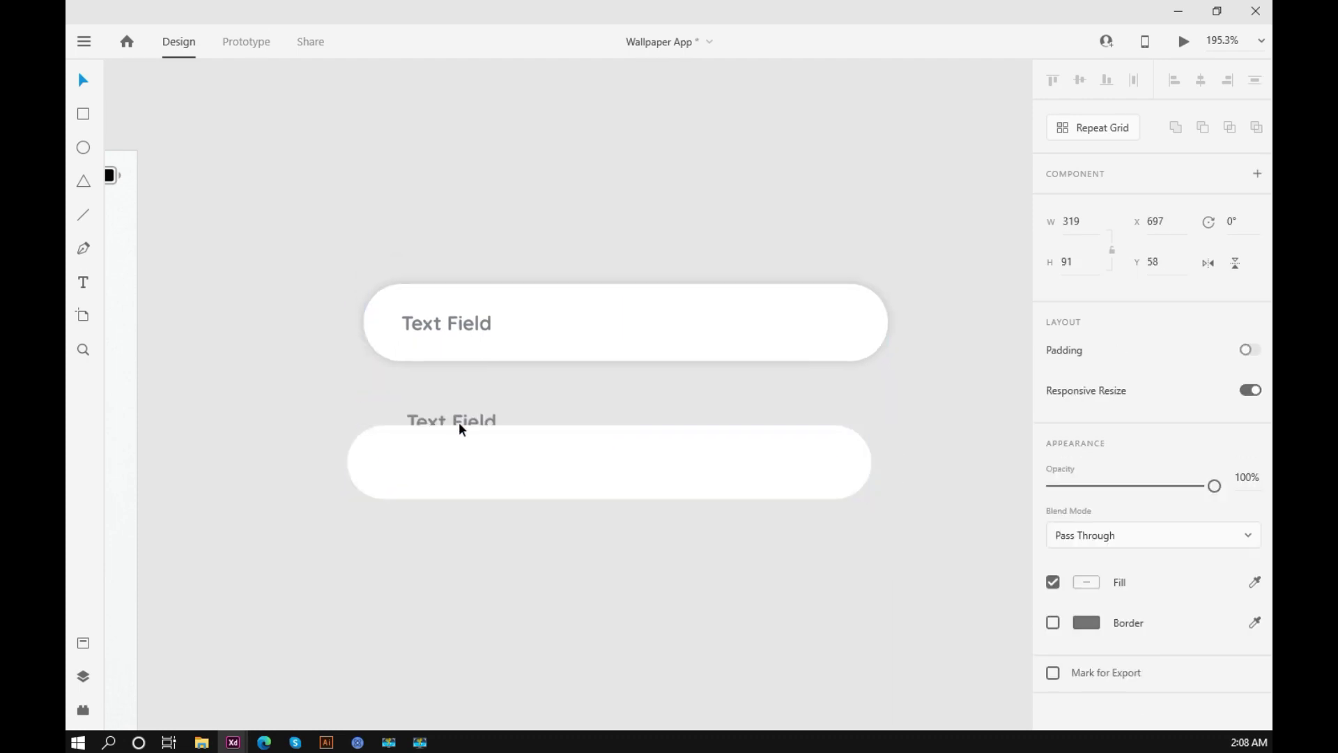
key("ctrl+z")
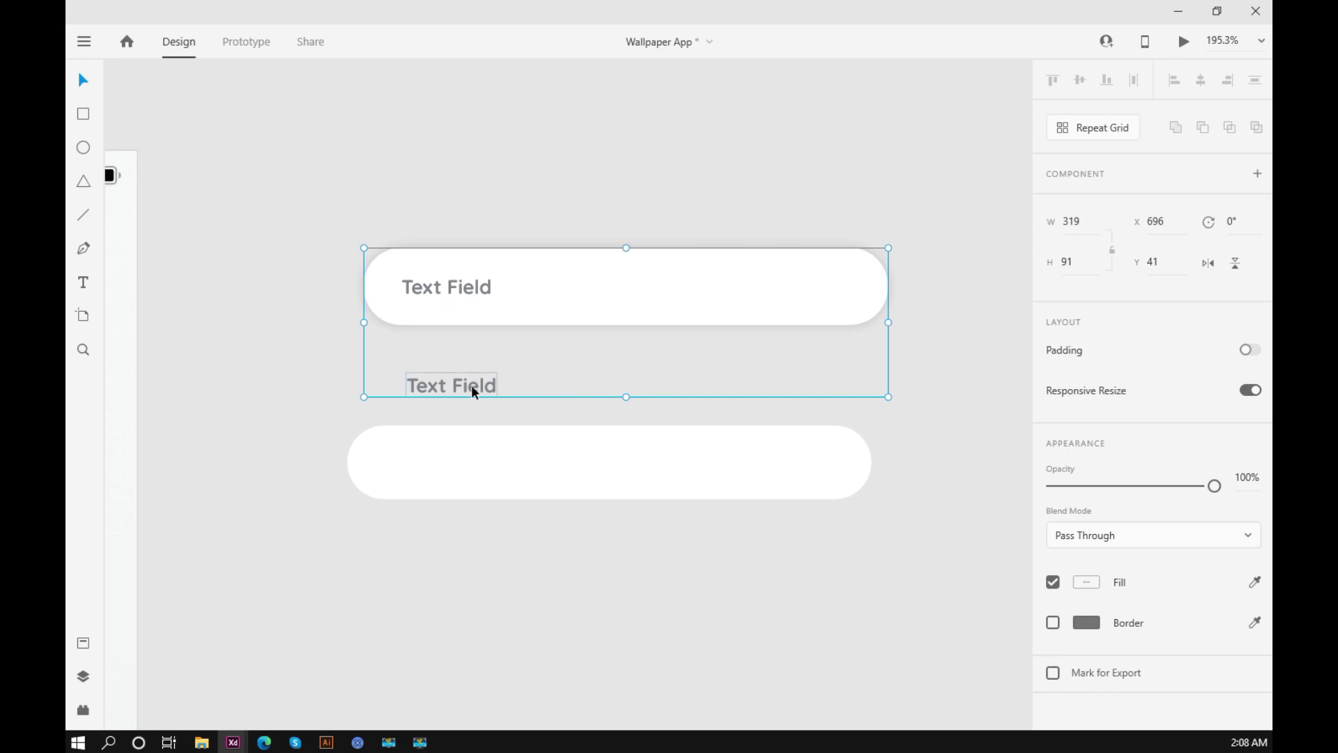
Place another copy of the "Text Field" label inside the lower rounded rectangle, at about X 714, Y 164.
double_click(471, 385)
left_click(626, 591)
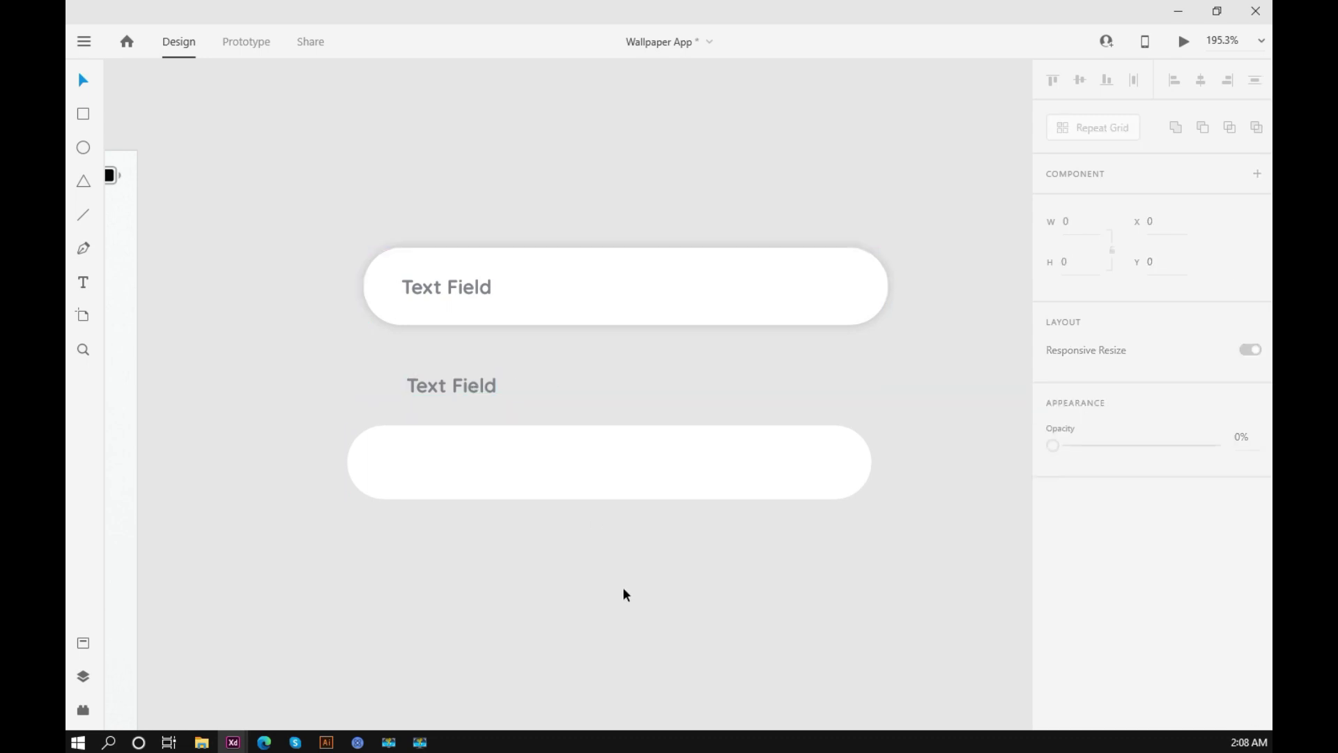
key("ctrl+v")
left_click(463, 387)
left_click_drag(464, 393, 450, 471)
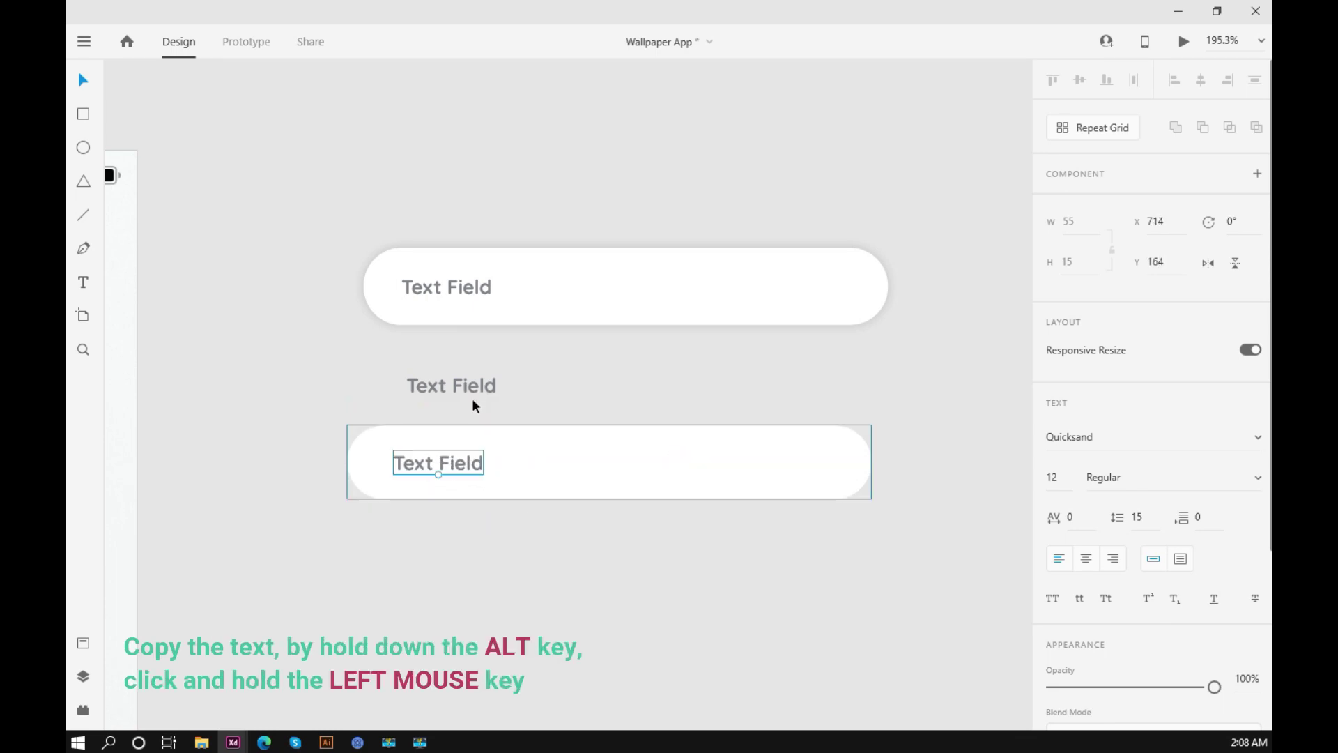
Delete the stray "Text Field" label between the two rounded fields.
left_click(471, 398)
double_click(463, 382)
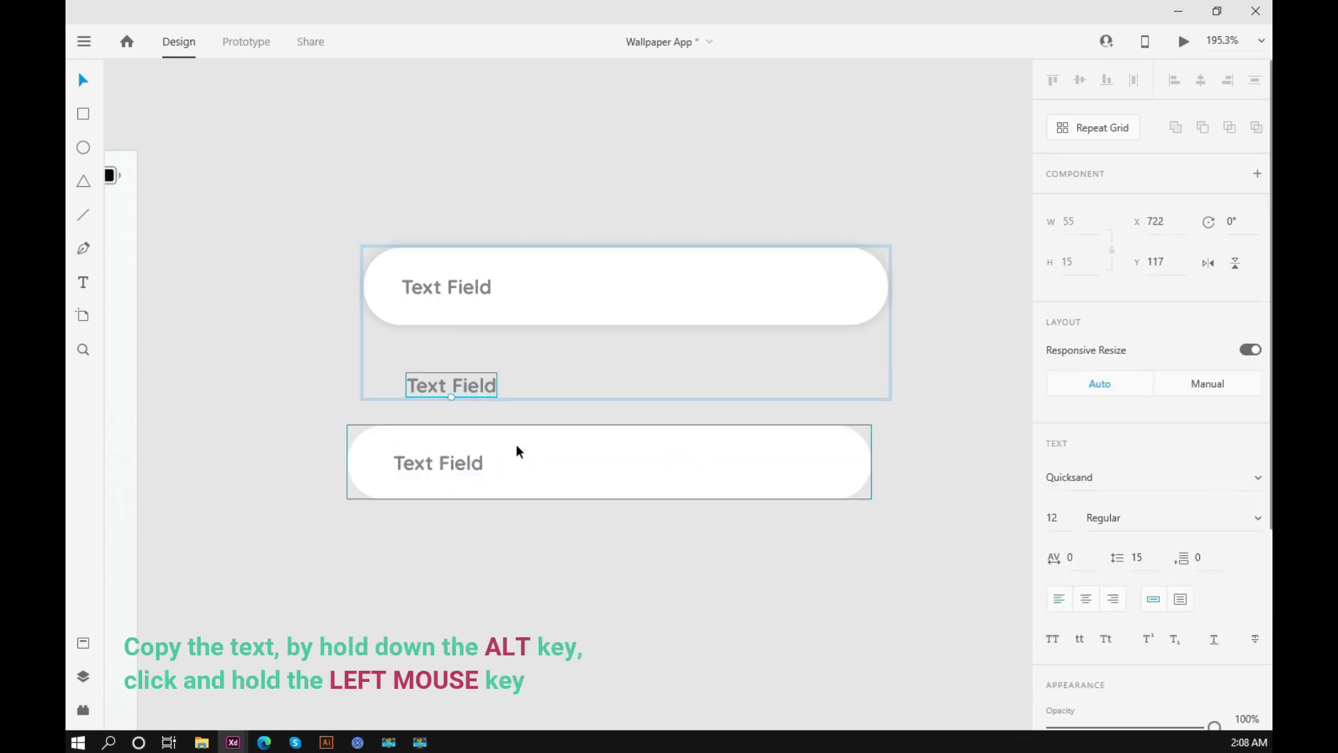
key("Delete")
left_click(609, 616)
left_click_drag(512, 588, 625, 554)
double_click(555, 437)
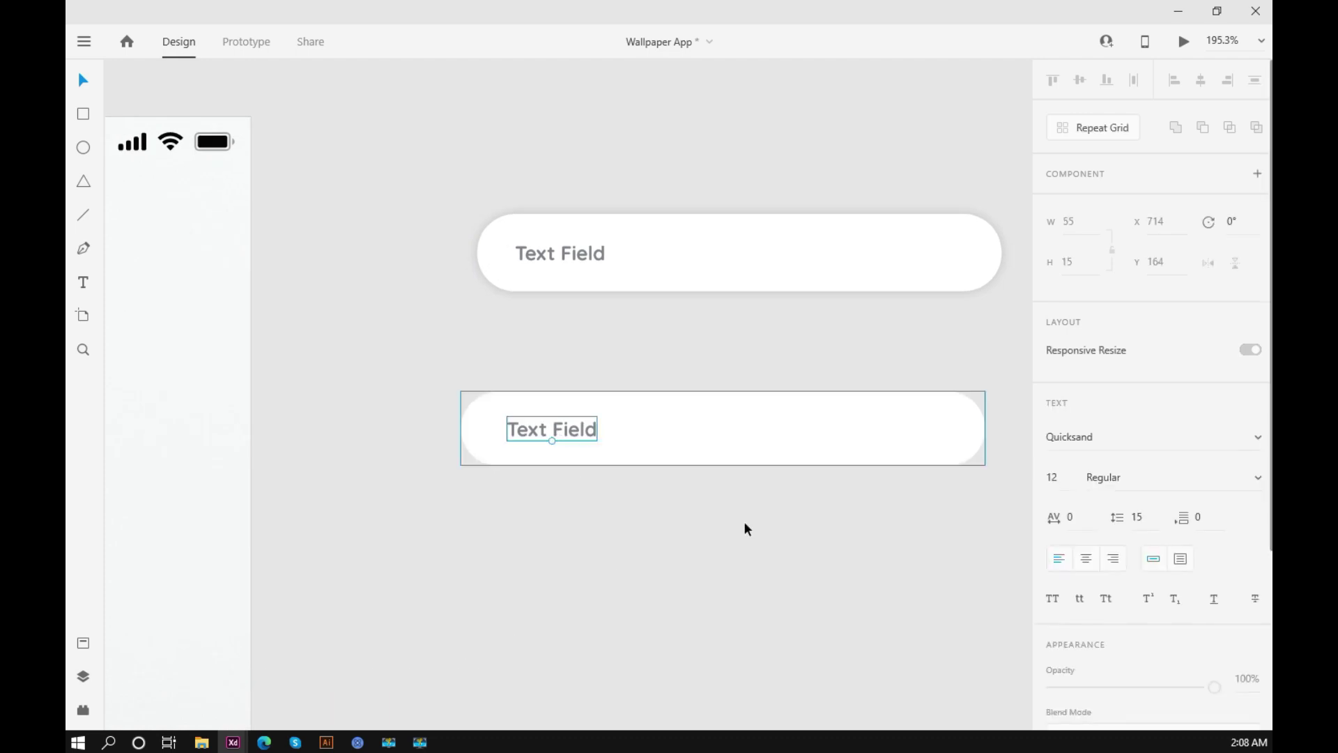
left_click(744, 527)
Add a shadow to the lower rounded rectangle and set its Y offset to 0, with X 0 and blur 6.
left_click_drag(938, 313, 840, 313)
scroll(904, 196, "up", 8)
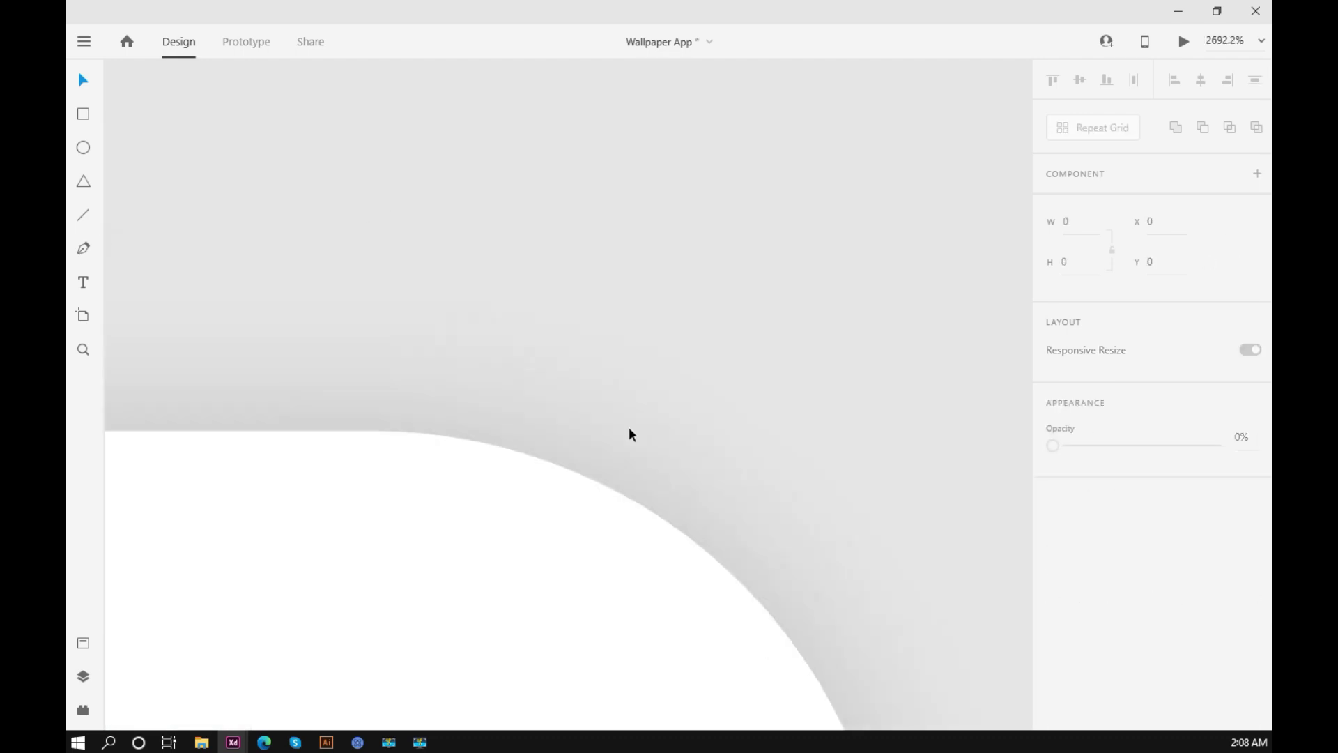
scroll(597, 437, "down", 6)
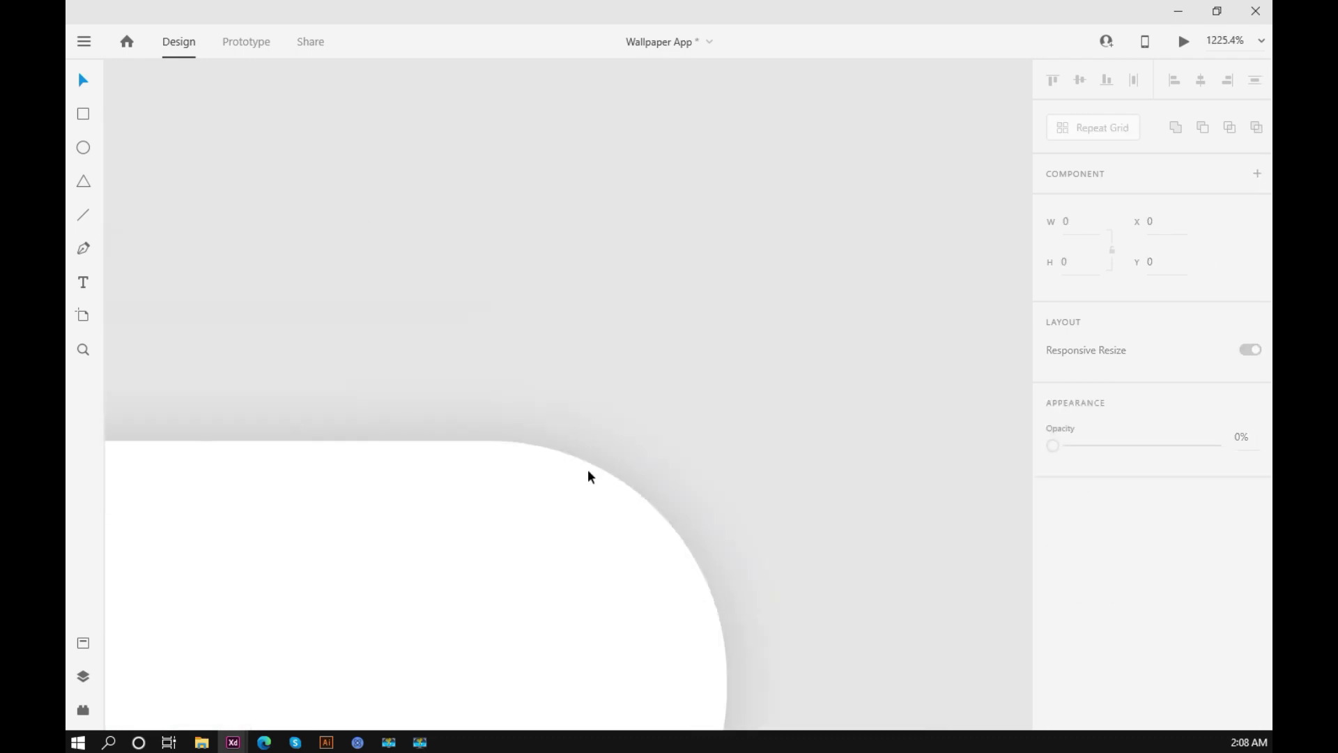
scroll(633, 455, "down", 3)
left_click(772, 451)
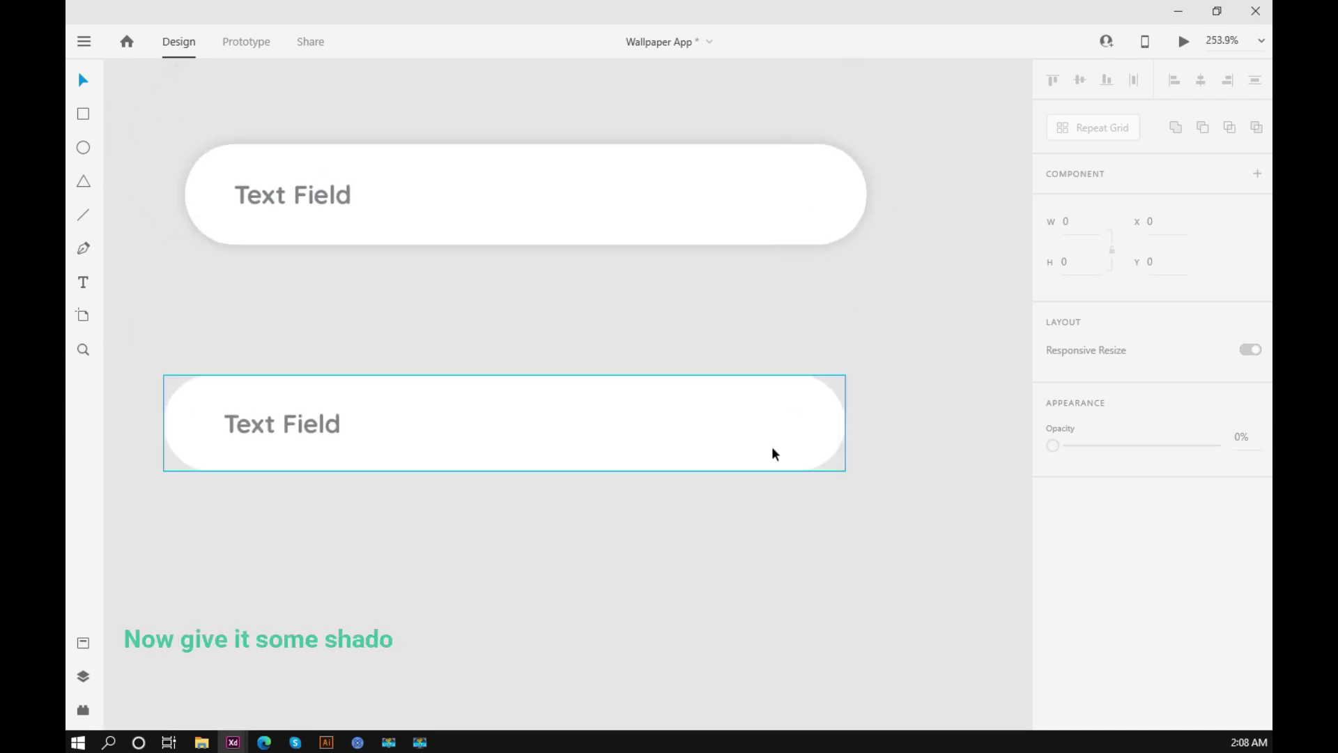
scroll(1143, 572, "down", 1)
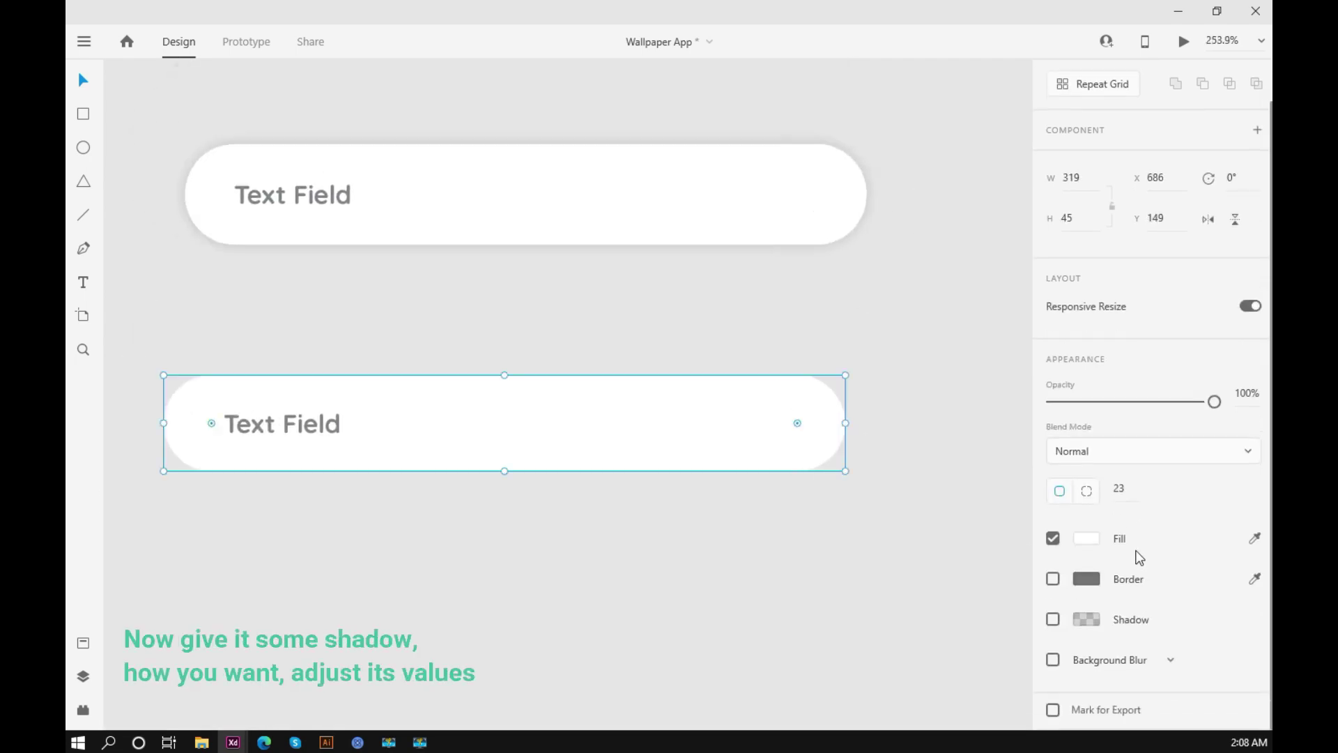
left_click(1053, 620)
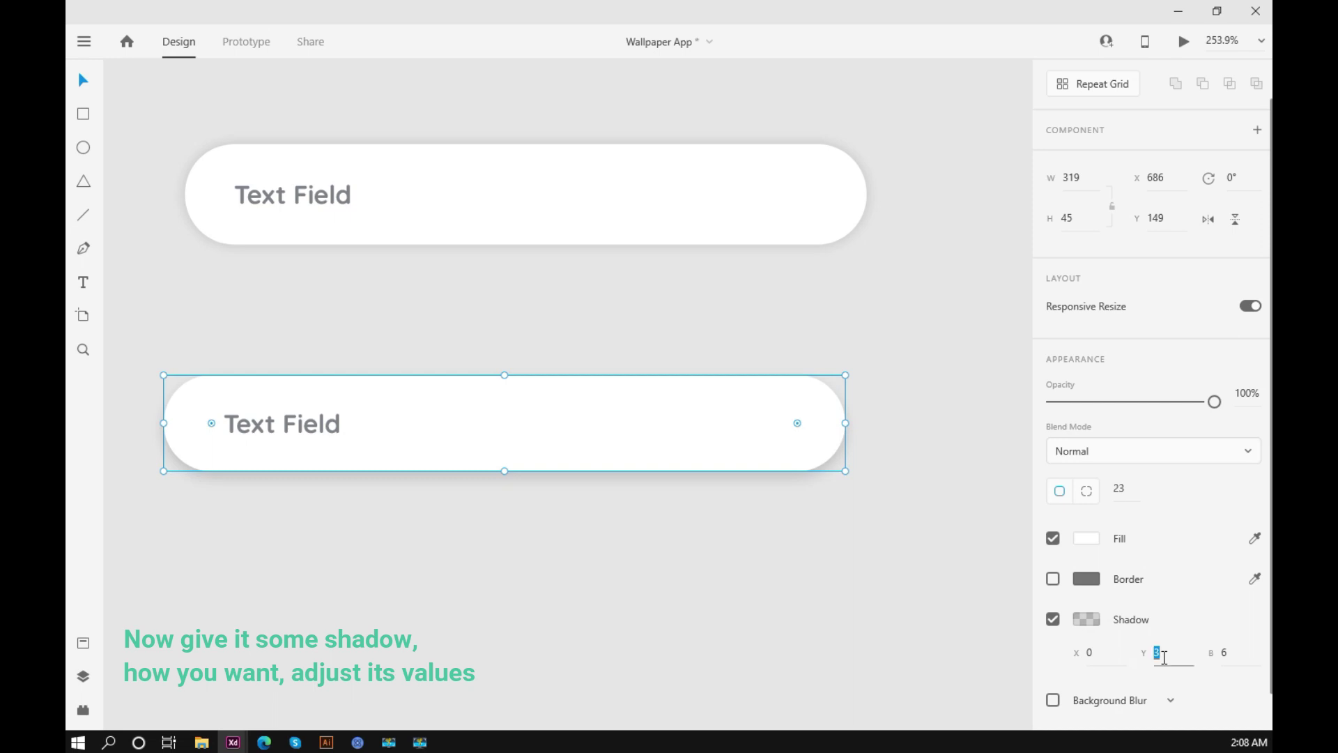
key("Down")
key("Down")
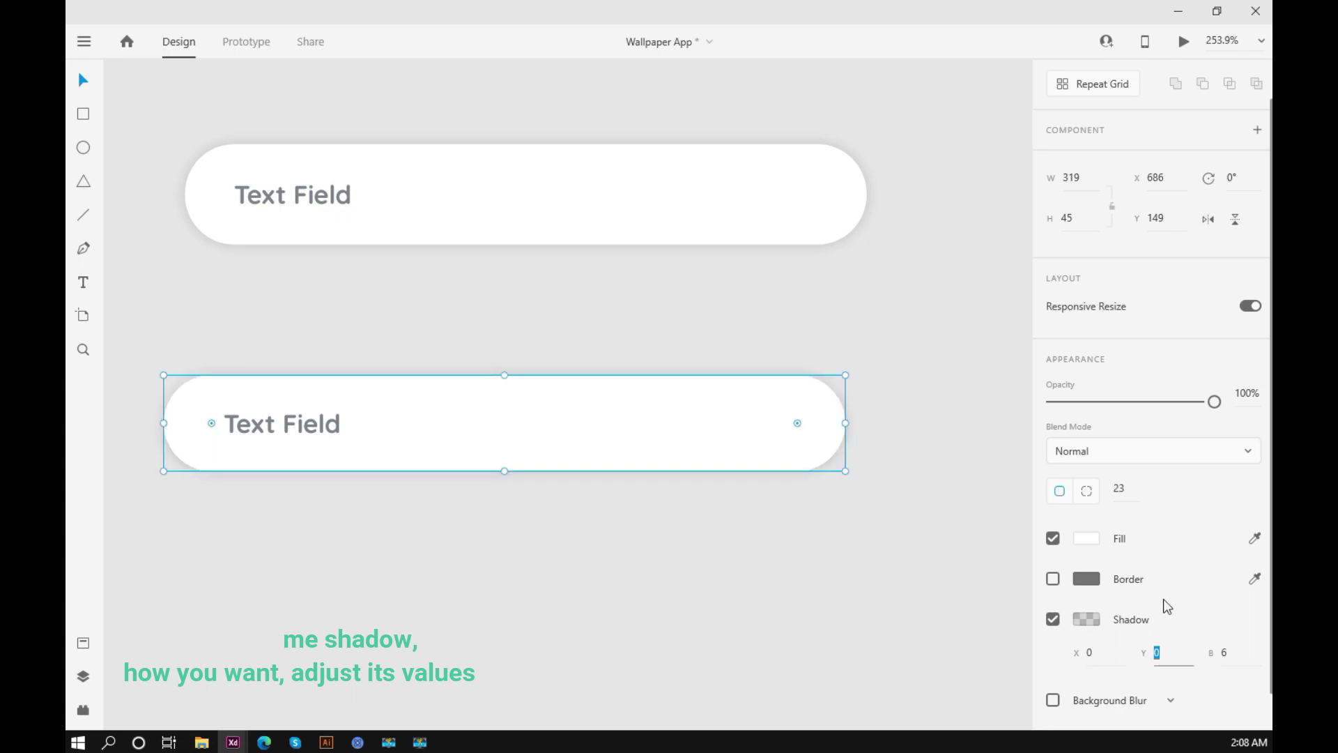
key("Return")
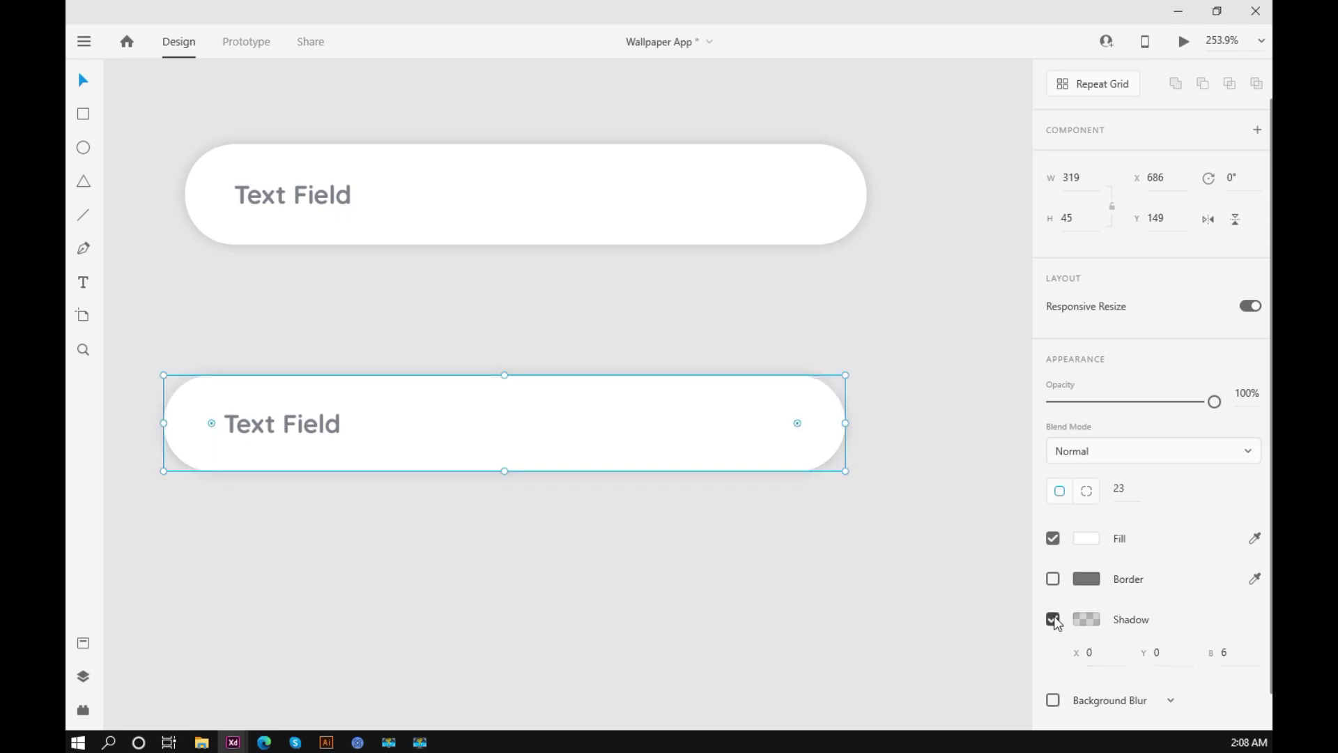
left_click(857, 557)
Delete the lower practice field, both its rounded rectangle and its label.
scroll(610, 542, "down", 1)
left_click_drag(596, 573, 714, 583)
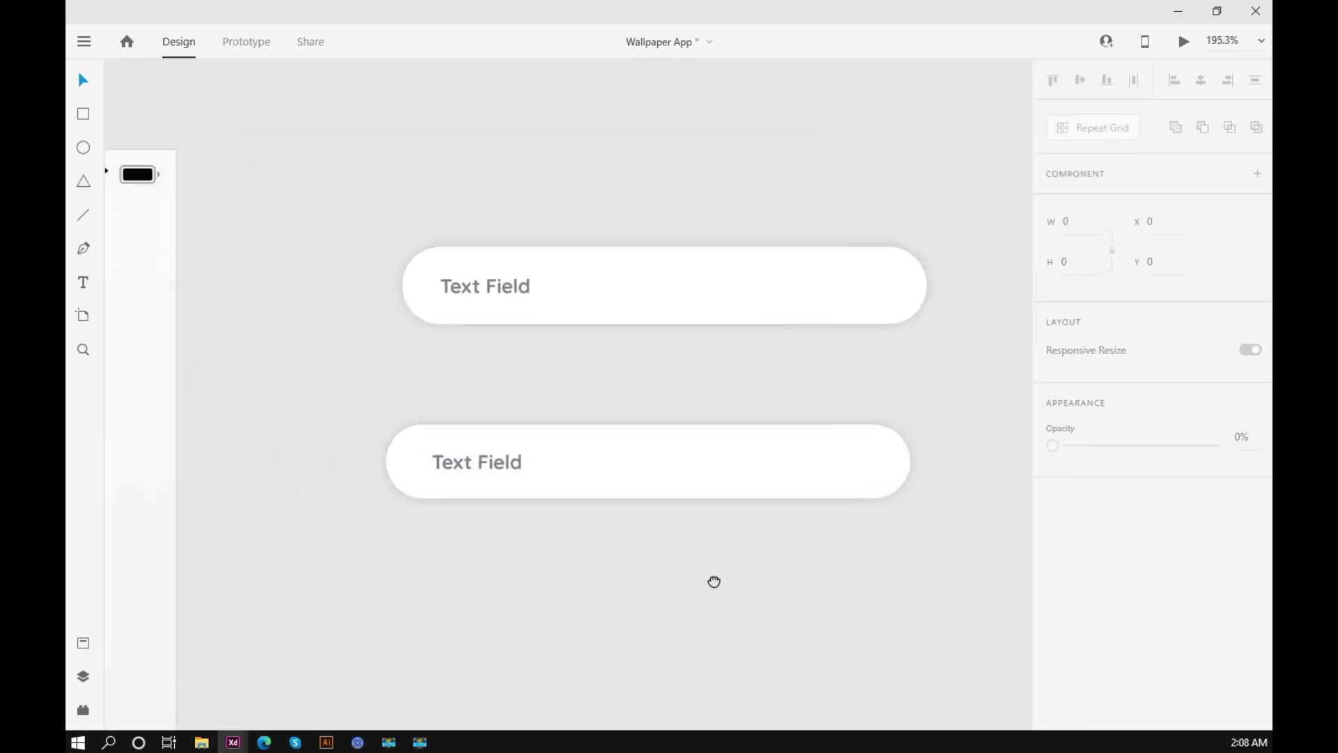
left_click_drag(332, 355, 861, 595)
key("Delete")
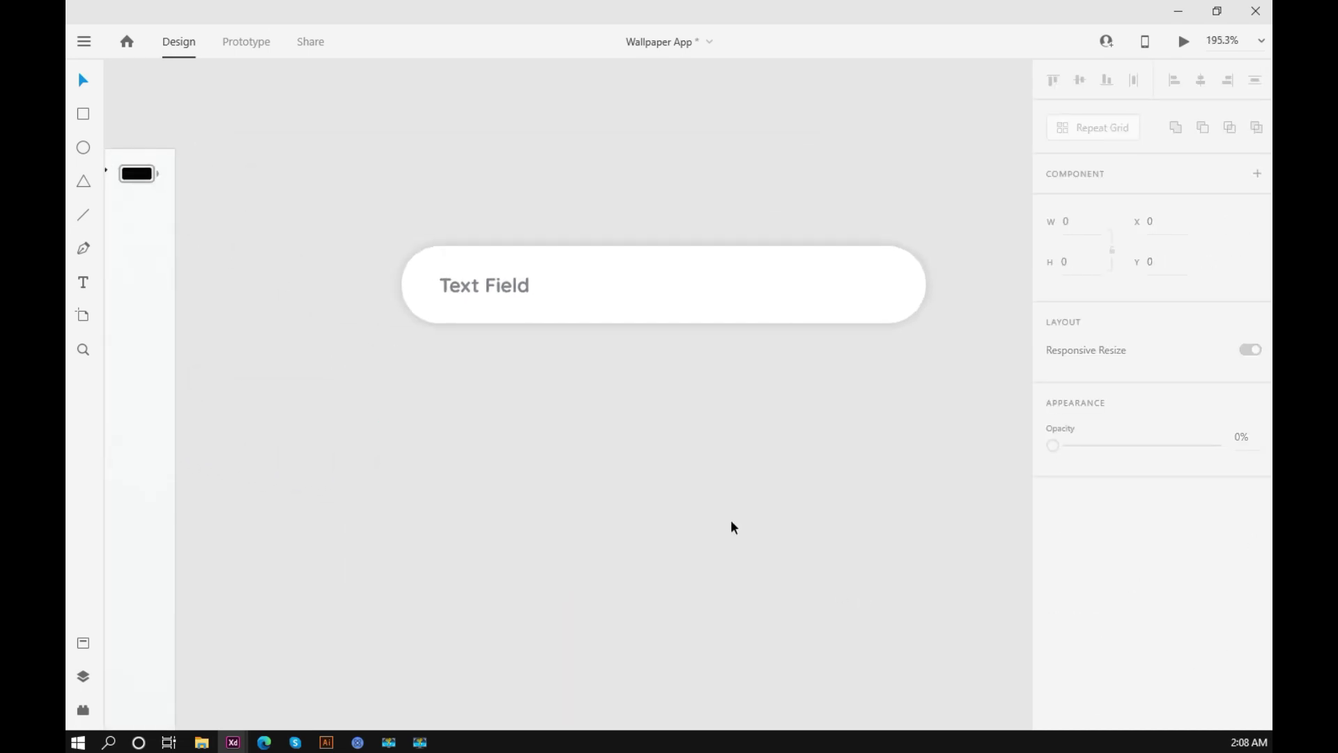
Move the remaining text field onto the Get Started – 1 artboard, at about X 21, Y 162.
scroll(672, 493, "down", 5)
left_click_drag(661, 559, 765, 432)
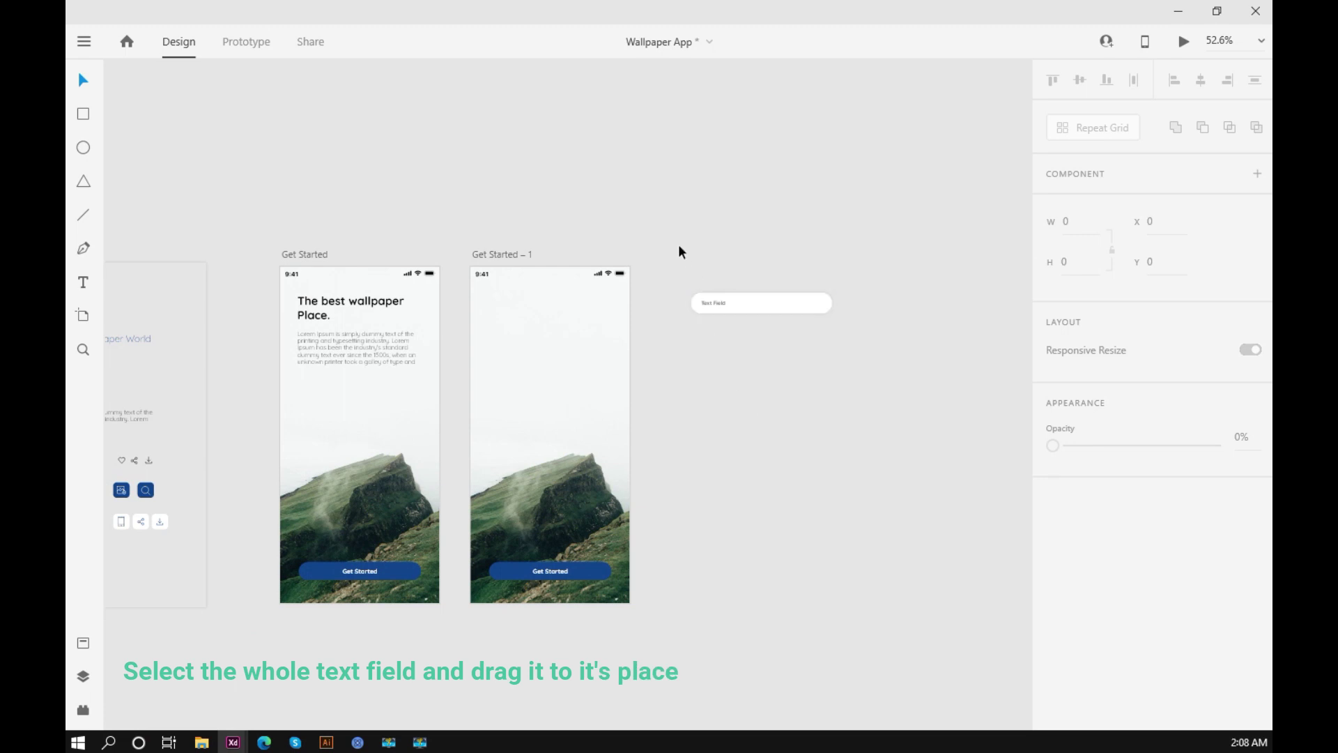
mouse_move(679, 244)
left_mouse_down()
mouse_move(801, 339)
mouse_move(573, 337)
mouse_move(590, 327)
mouse_move(585, 345)
left_mouse_up()
scroll(837, 373, "left", 3)
left_click(744, 351)
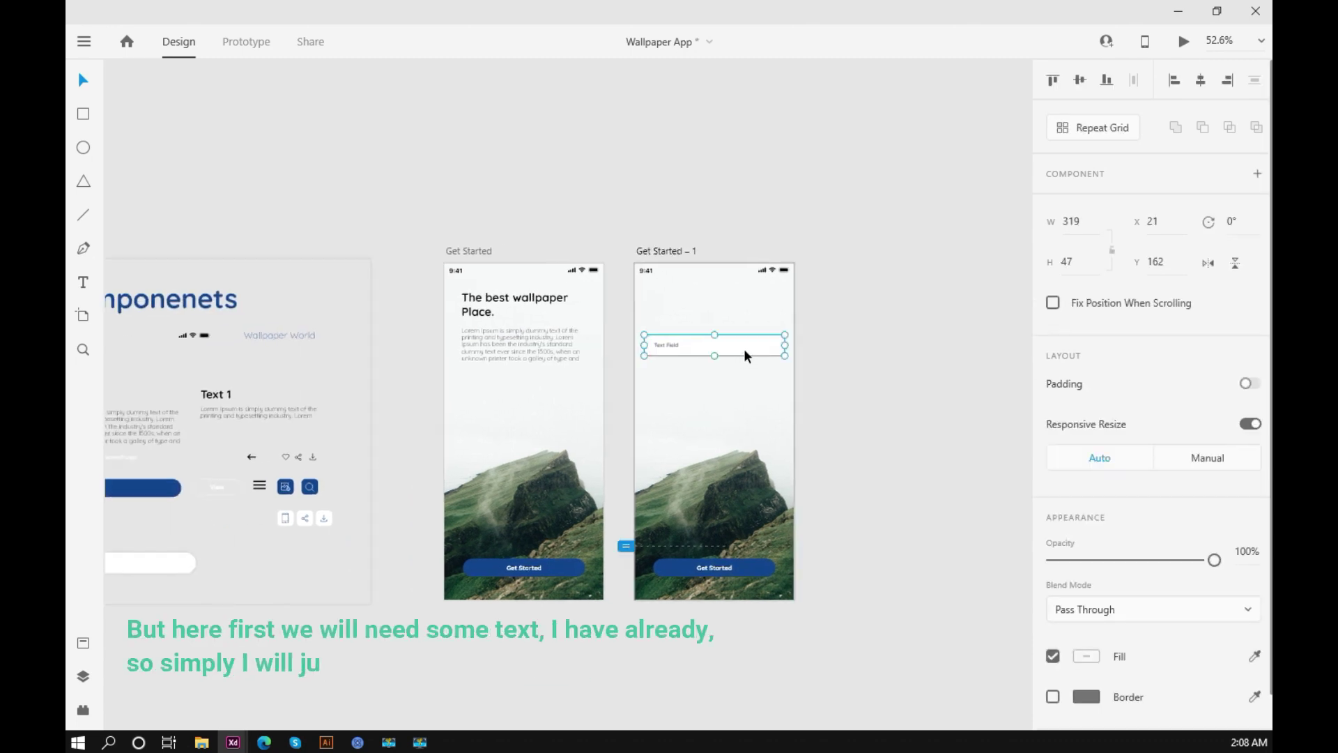
Shift the text field straight down on the artboard to Y 222.
key("shift+Down")
key("shift+Down")
key("shift+Down")
key("shift+Down")
key("shift+Down")
key("shift+Down")
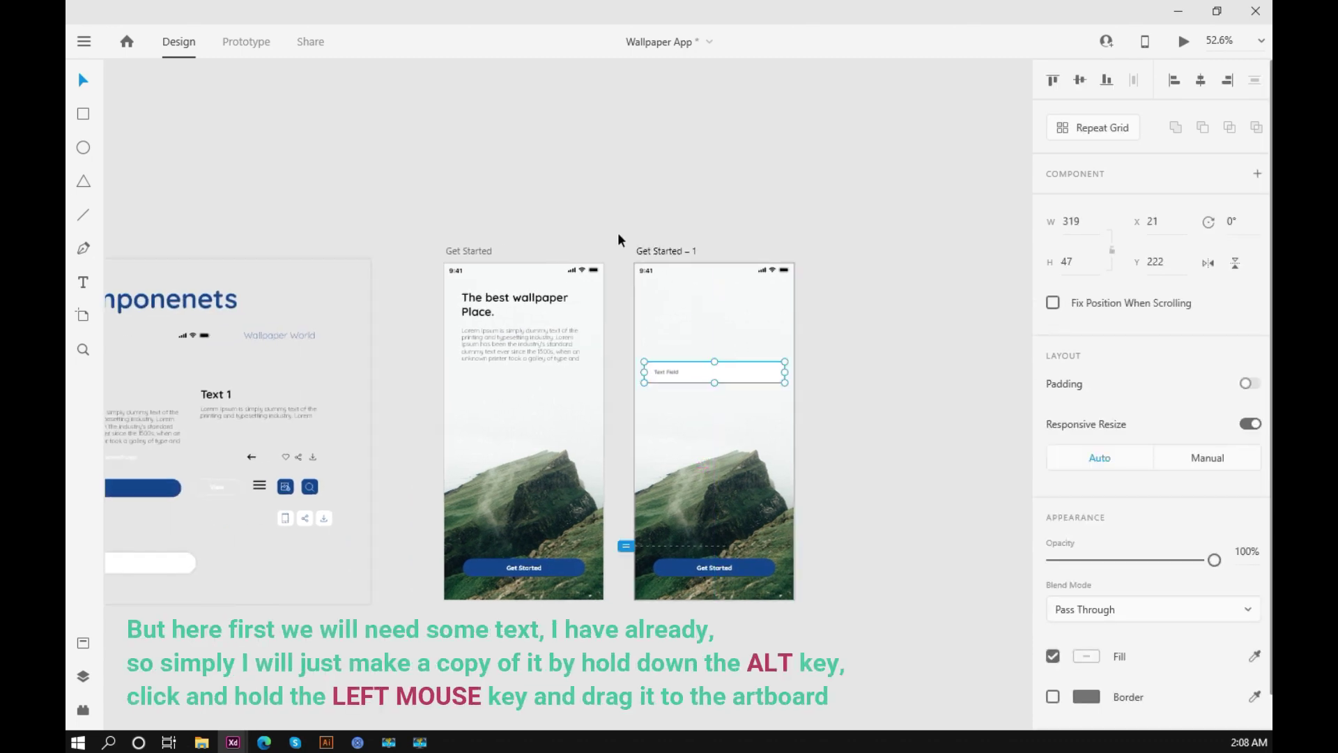
left_click(565, 191)
Copy the "Text 1" heading with its two-line paragraph from the components artboard to Get Started – 1, at about X 42, Y 71.
scroll(376, 319, "left", 2)
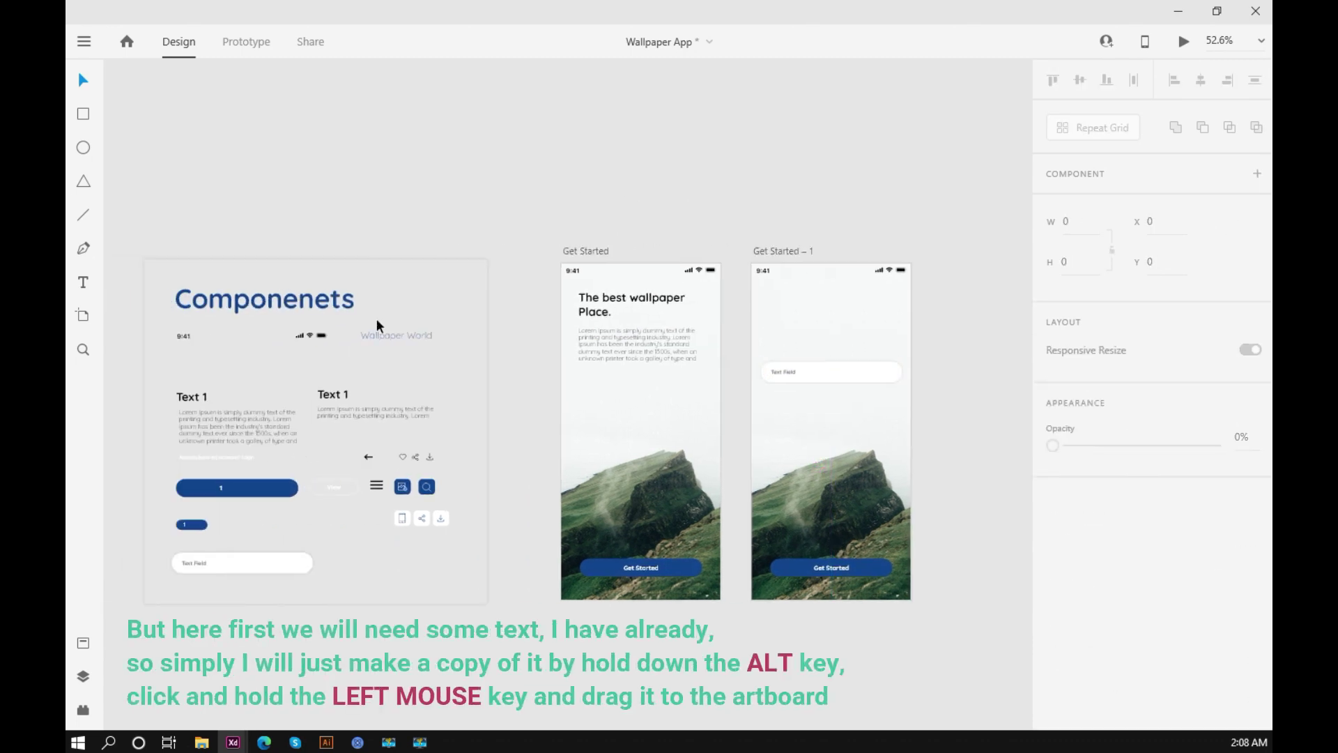
left_click(337, 396)
left_click(353, 413, "shift")
left_click_drag(358, 413, 813, 316)
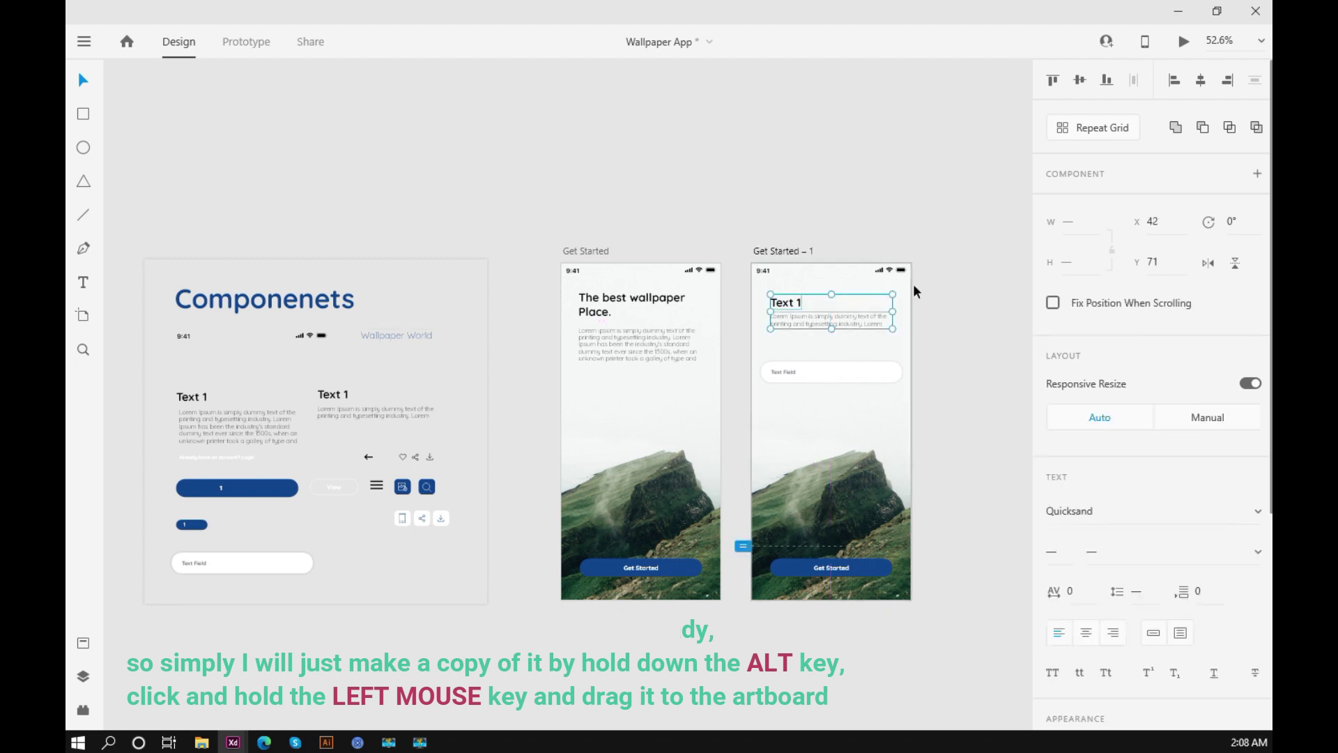
left_click(938, 279)
Replace the copied "Text 1" heading with "Fill up to be the part of our Community.".
left_click_drag(941, 278, 852, 267)
scroll(713, 278, "up", 4)
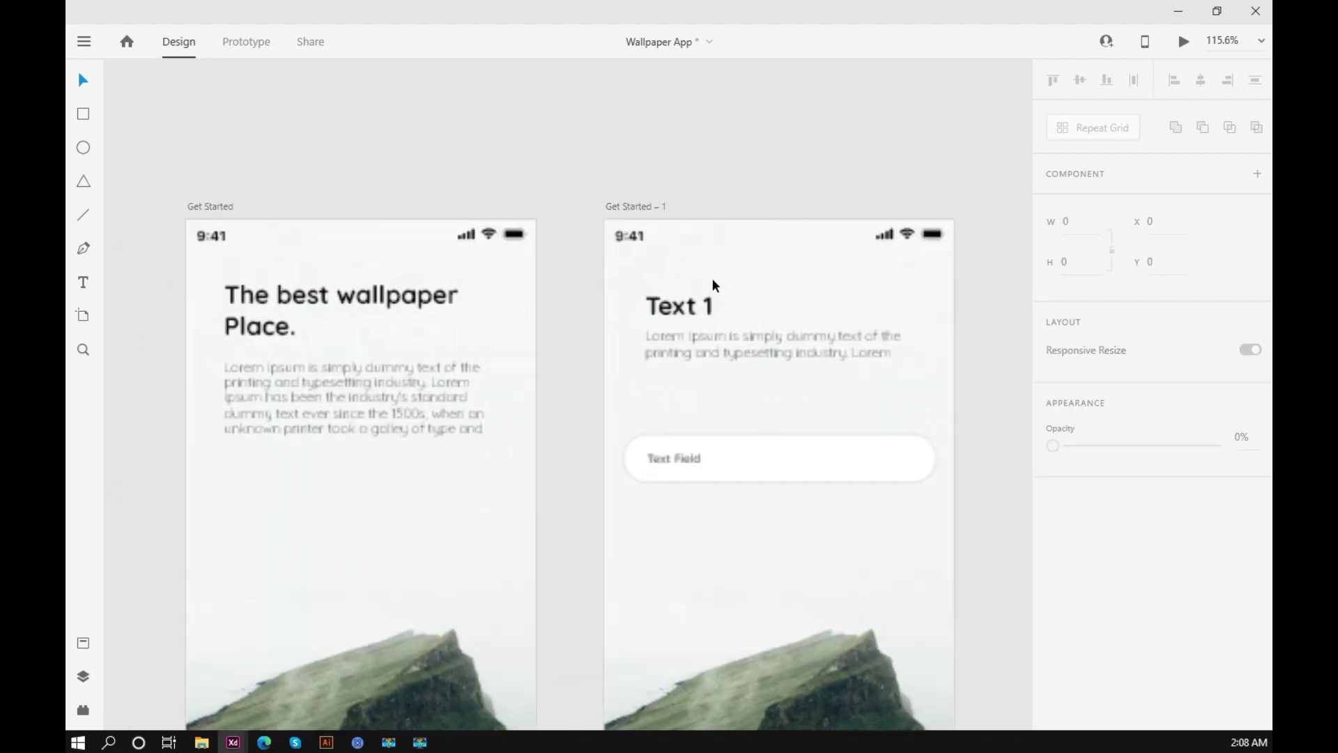
double_click(694, 310)
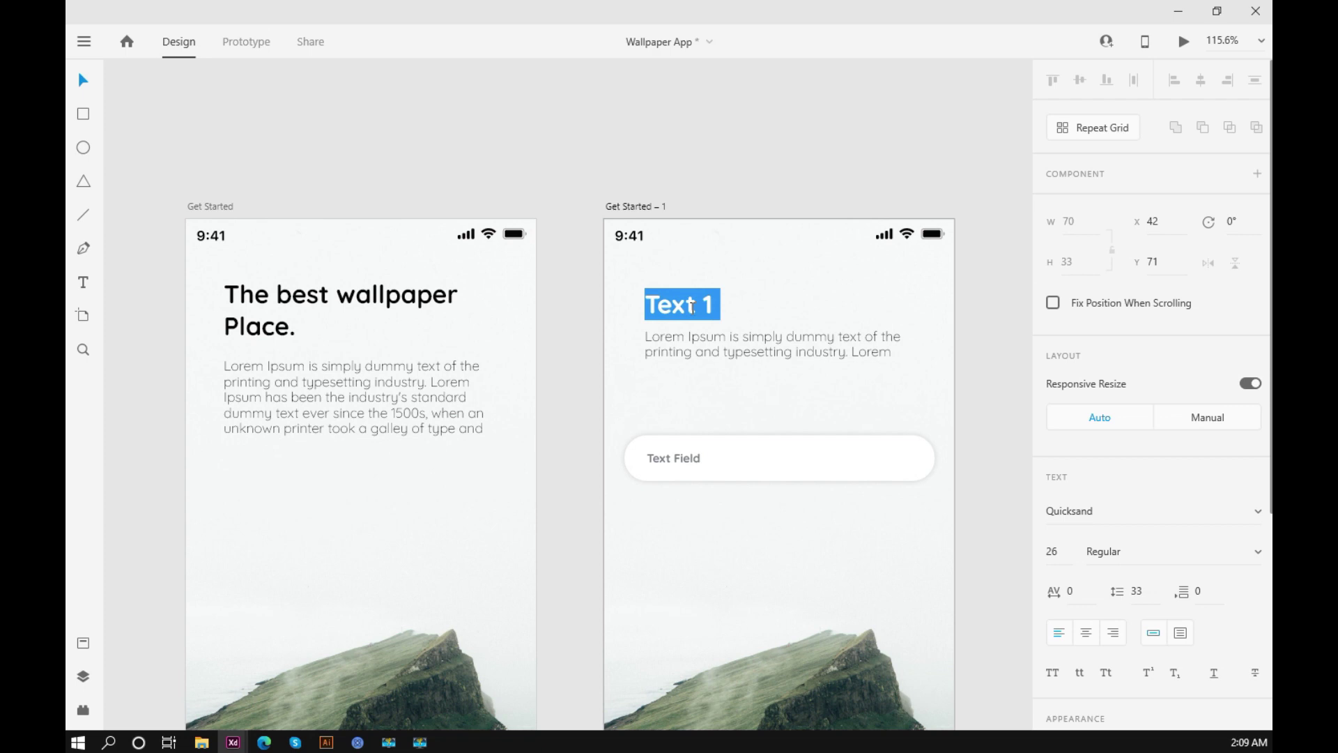
type("Fill")
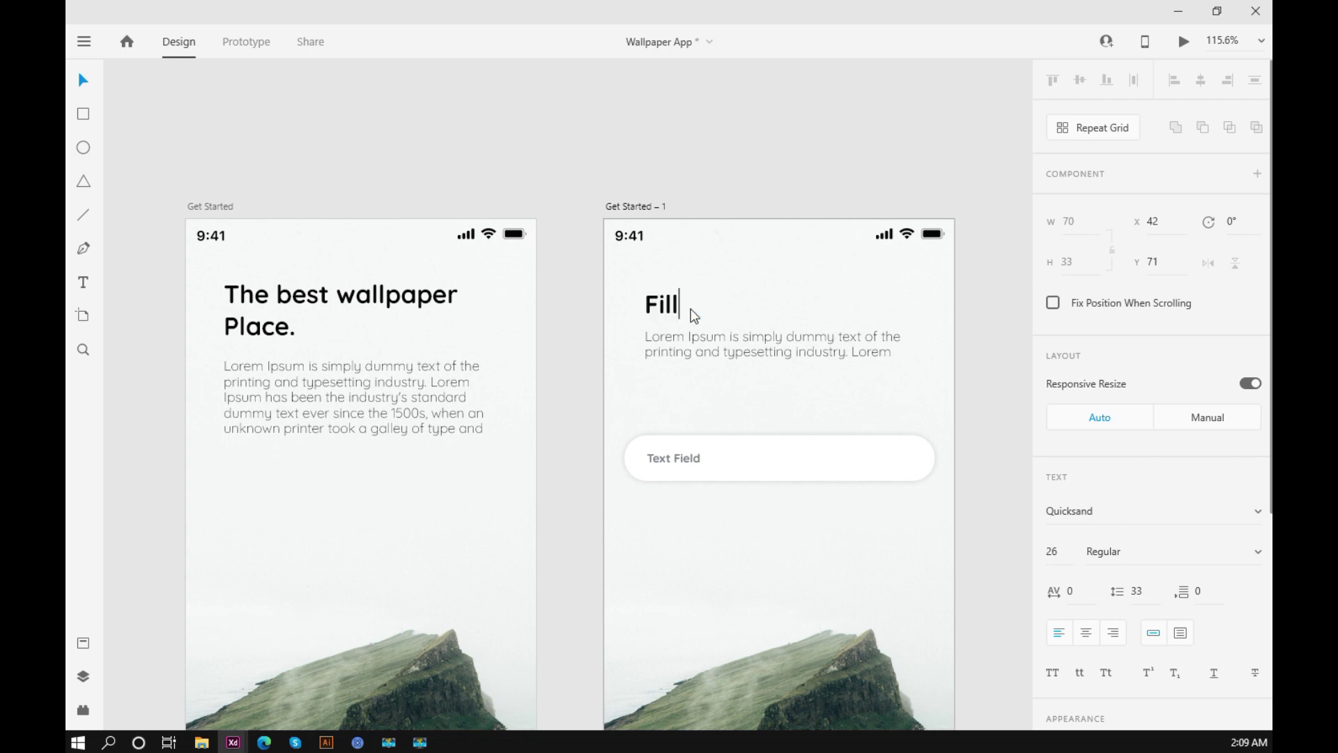
type(" up to be the ")
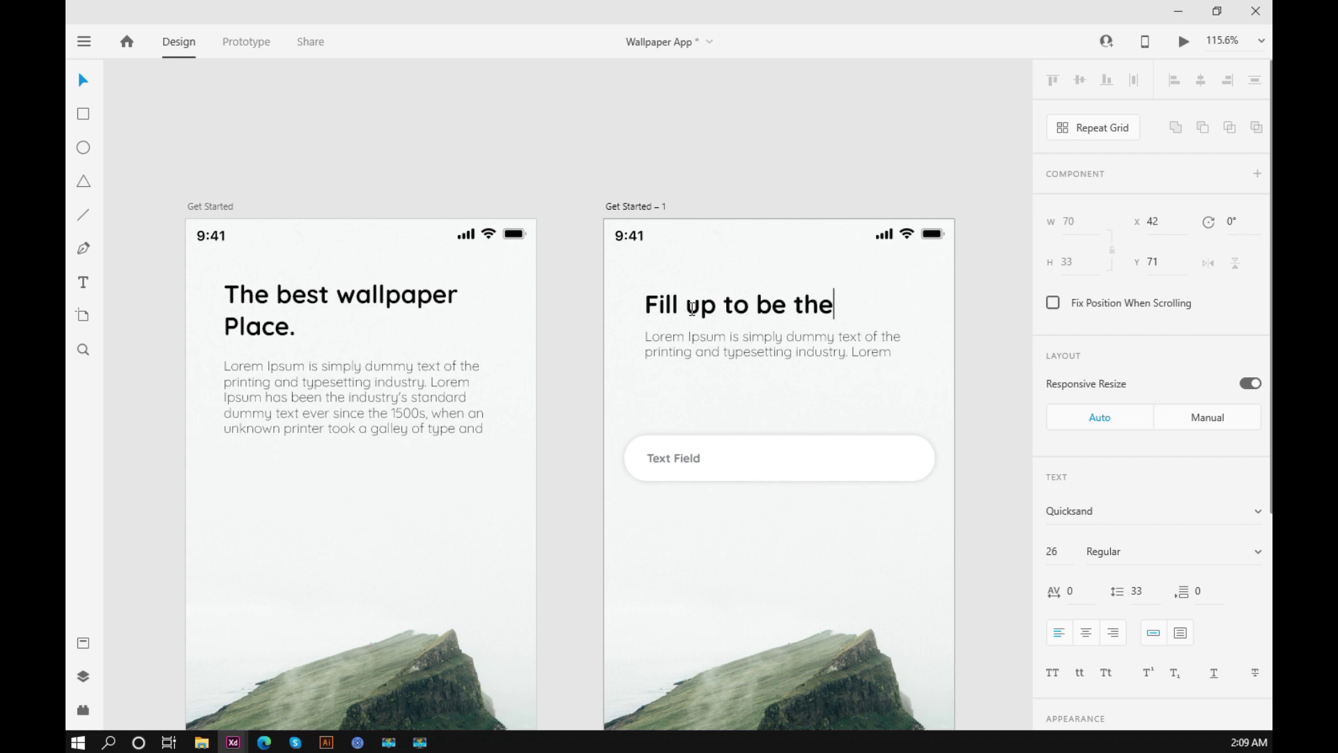
type("part of our C")
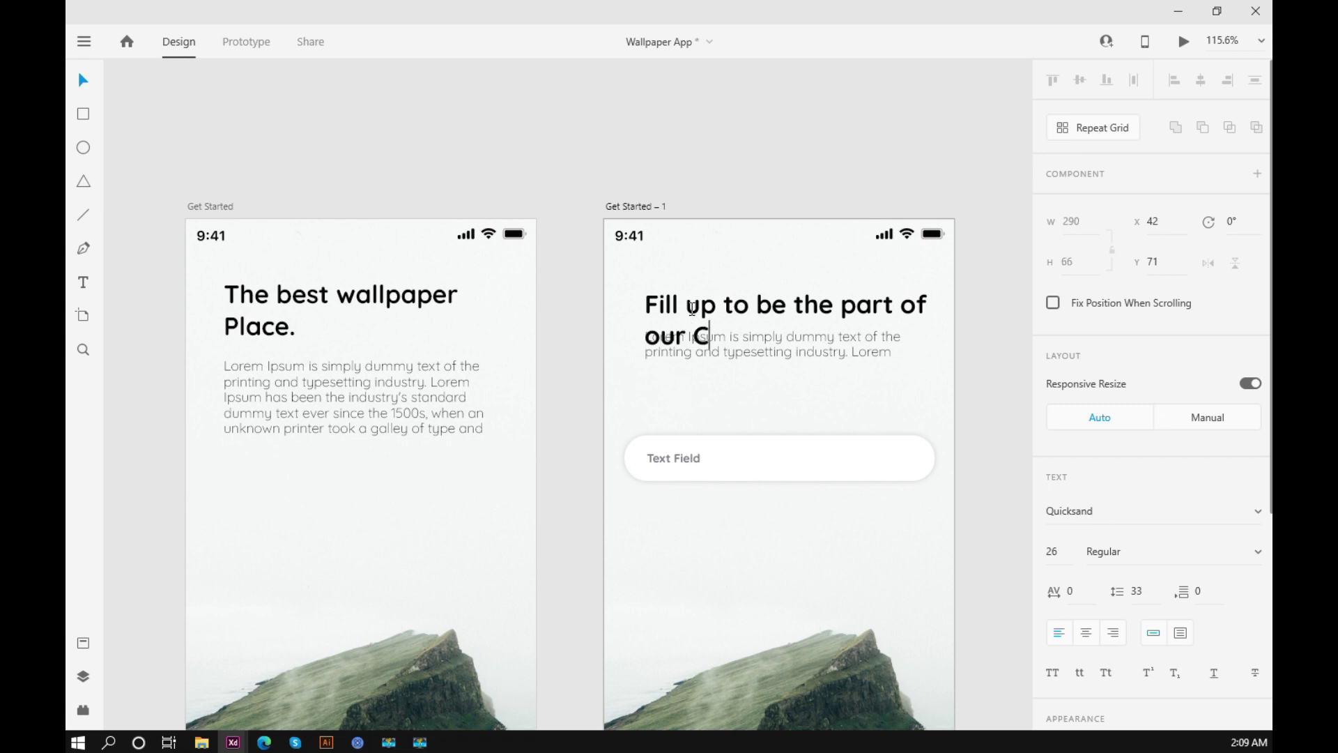
type("ommunit")
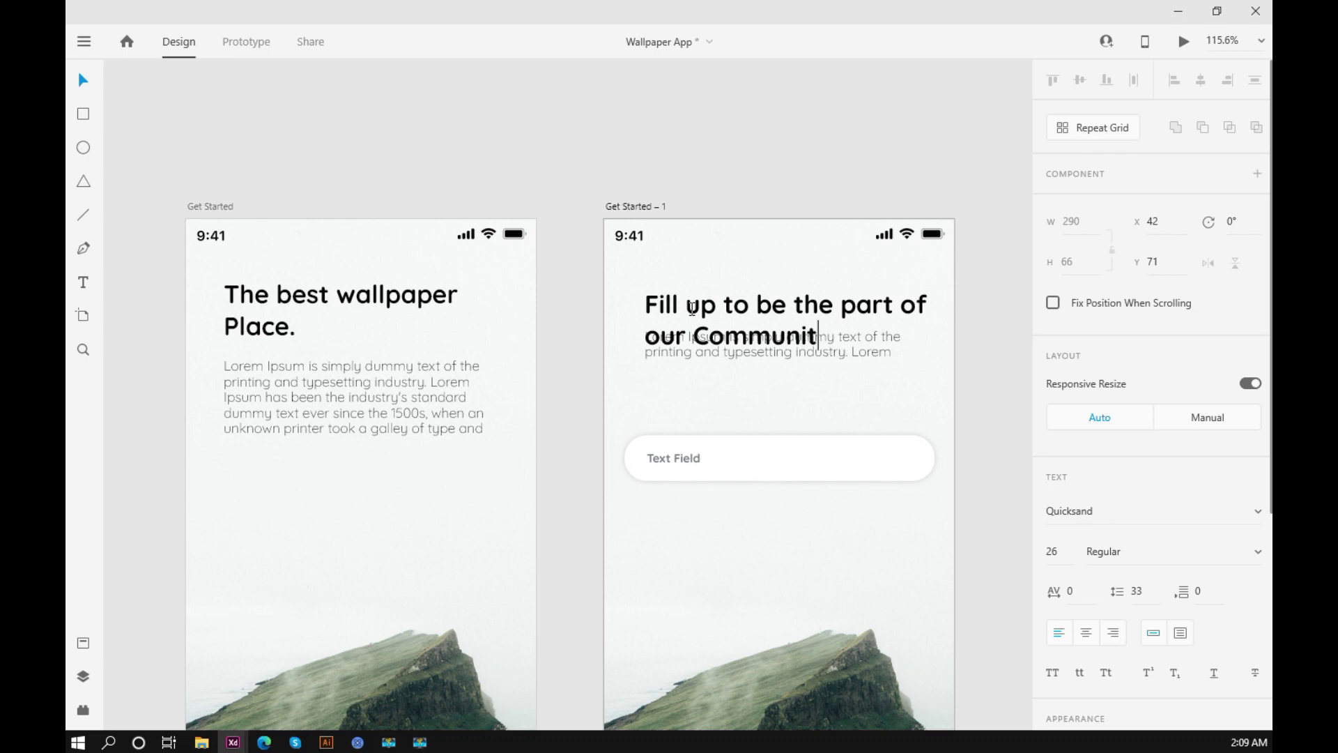
type("y.")
key("Escape")
Move the two-line paragraph down below the new heading, to Y 152.
left_click(790, 359)
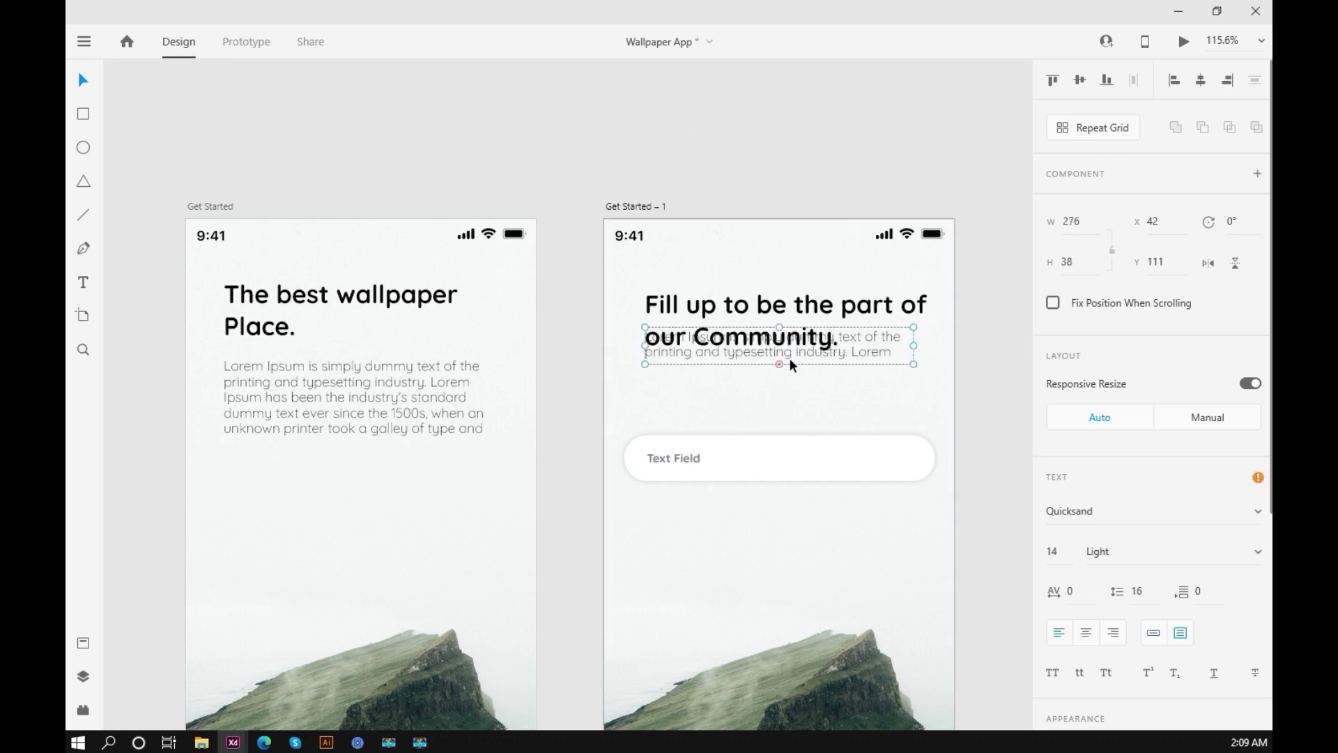
key("shift+Down")
key("shift+Down")
key("shift+Down")
key("shift+Down")
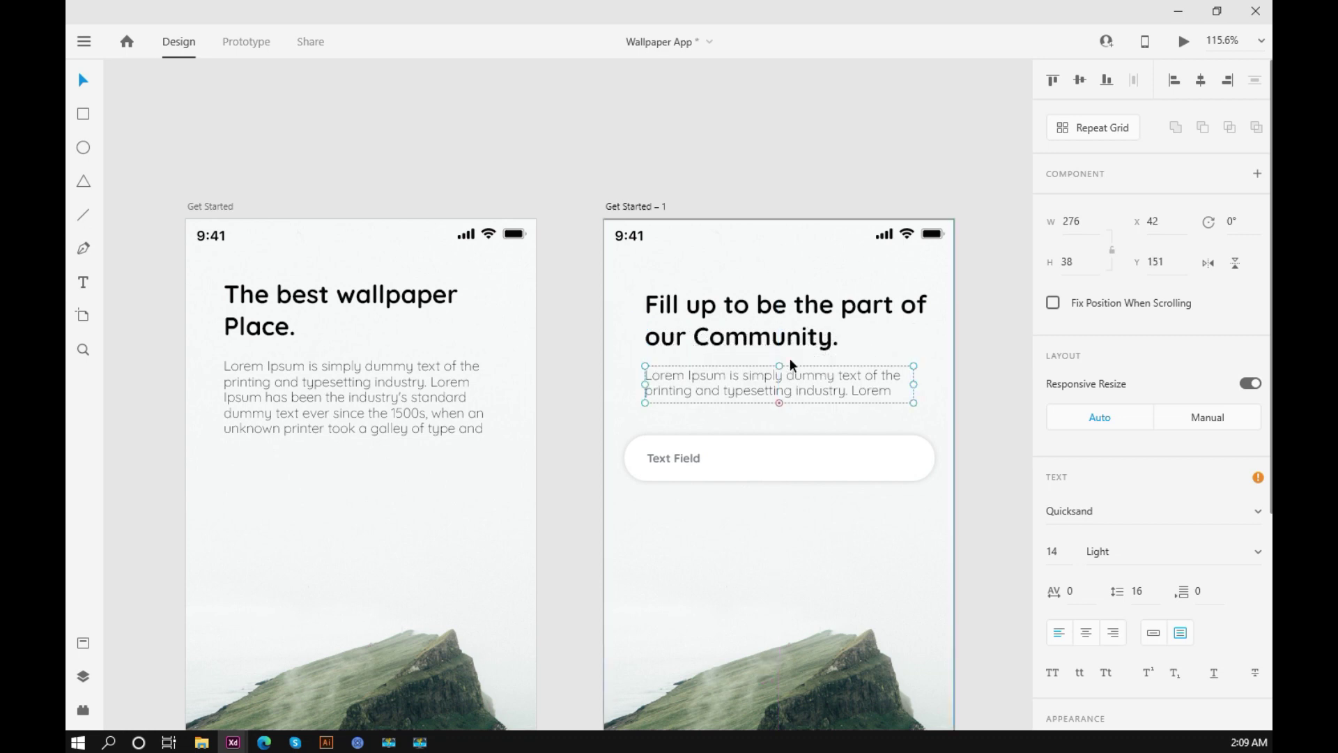
key("Down")
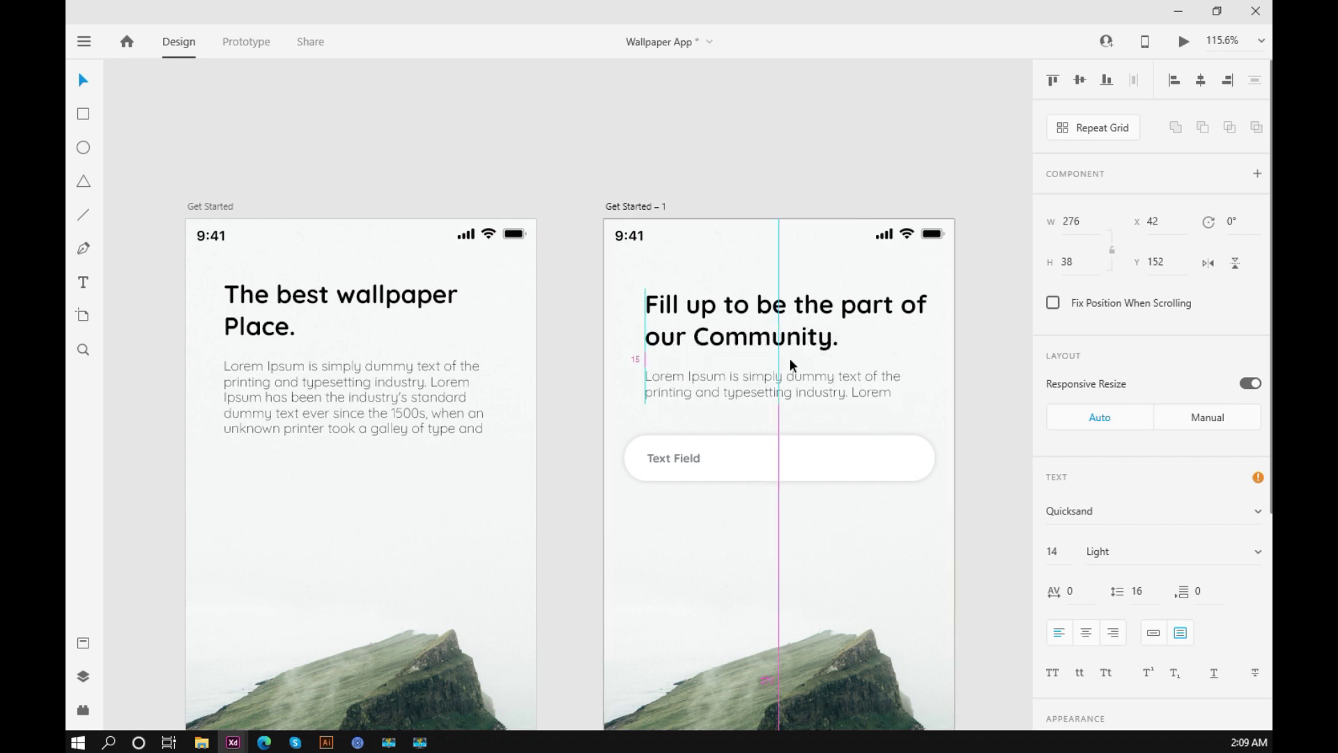
Shift the "Fill up to be the part of our Community." heading and its paragraph together left and up to X 22, Y 66.
left_click(743, 180)
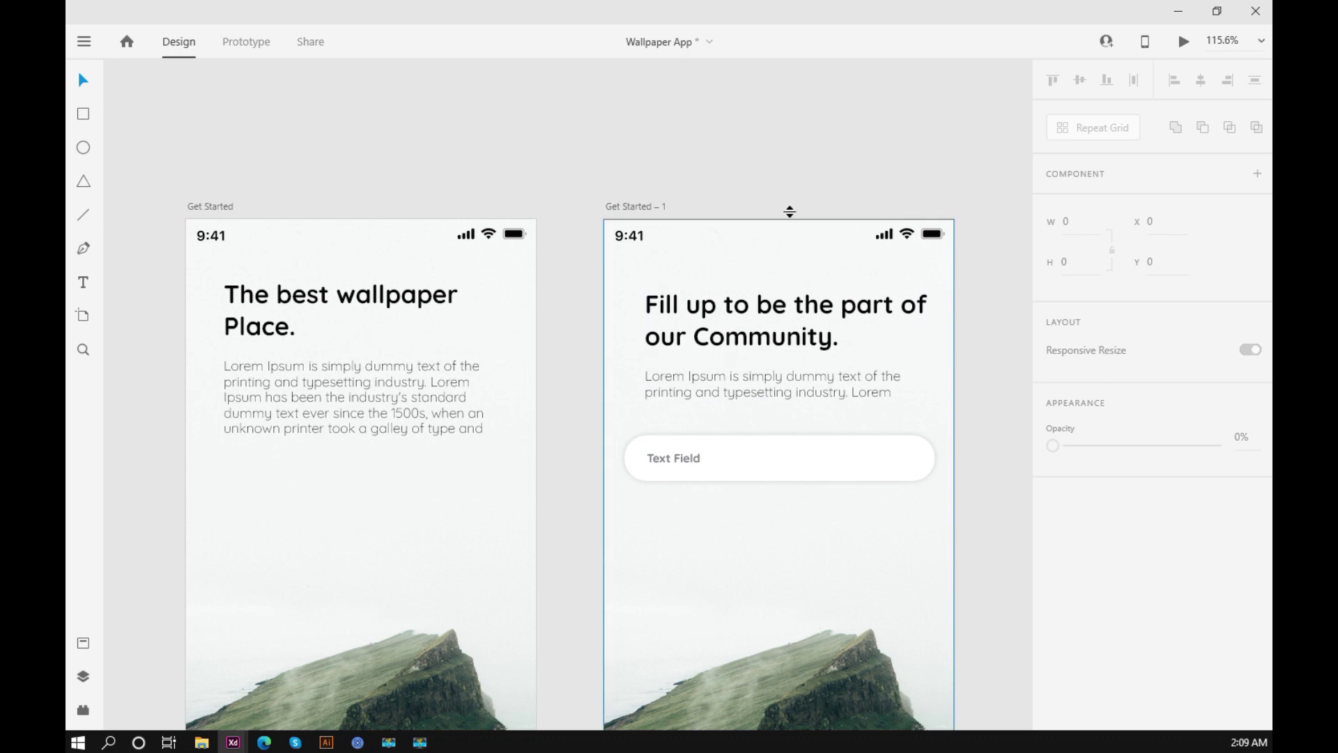
left_click_drag(819, 197, 729, 182)
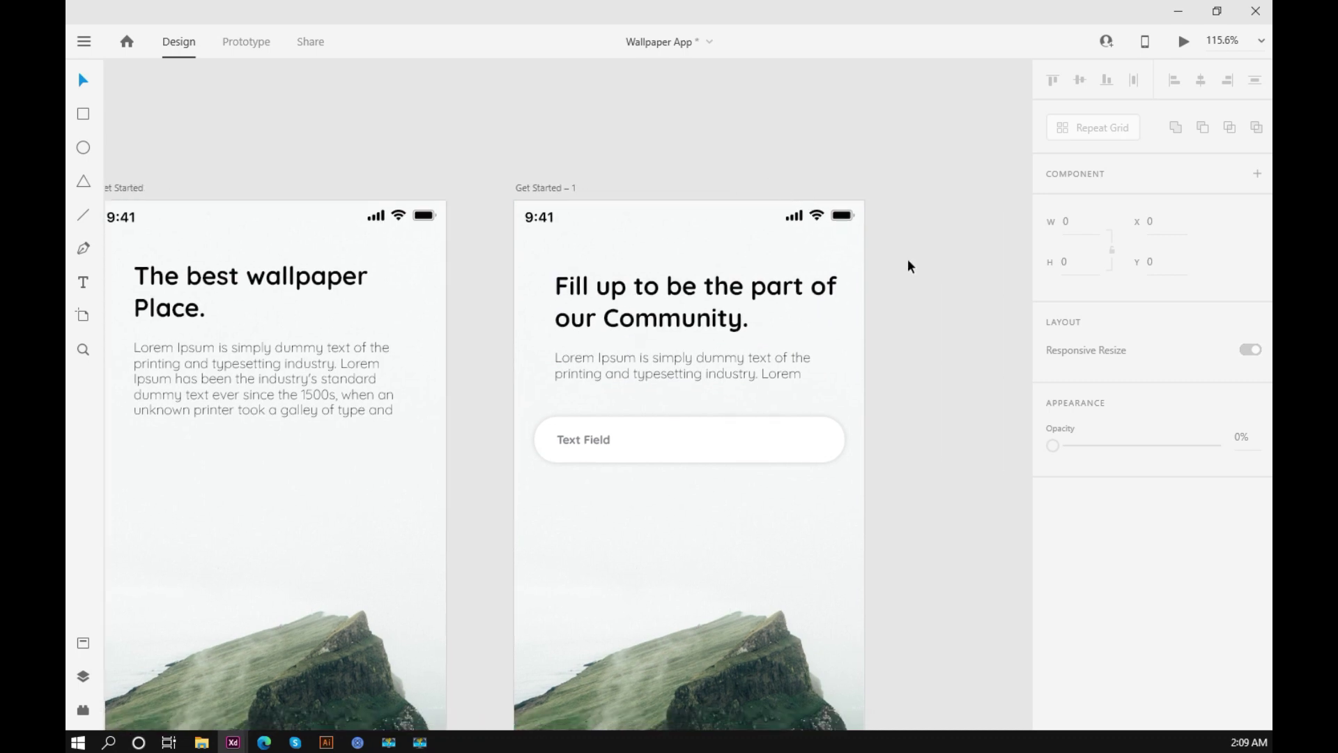
scroll(913, 278, "down", 2)
left_click_drag(916, 293, 941, 305)
left_click(764, 346)
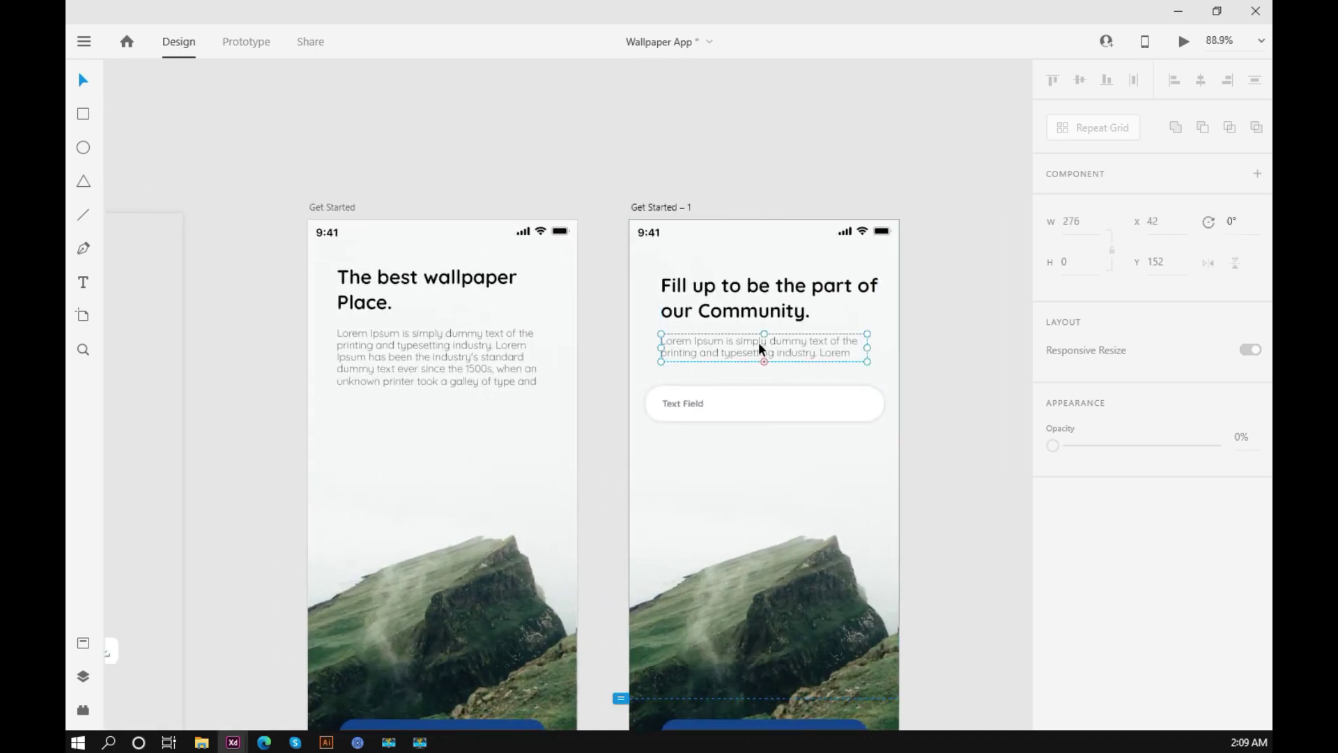
left_click(720, 321, "shift")
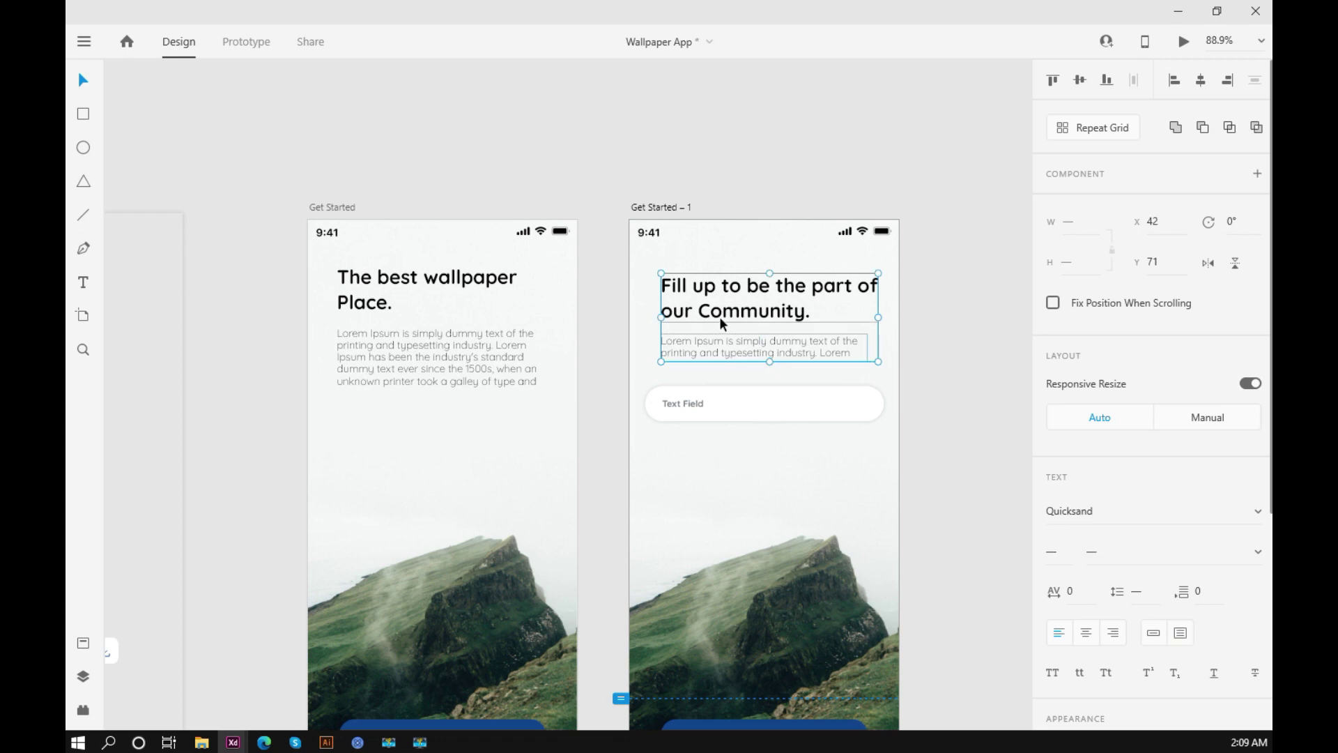
key("shift+Left")
key("shift+Left")
key("Up")
key("Up")
key("Up")
key("Up")
key("Up")
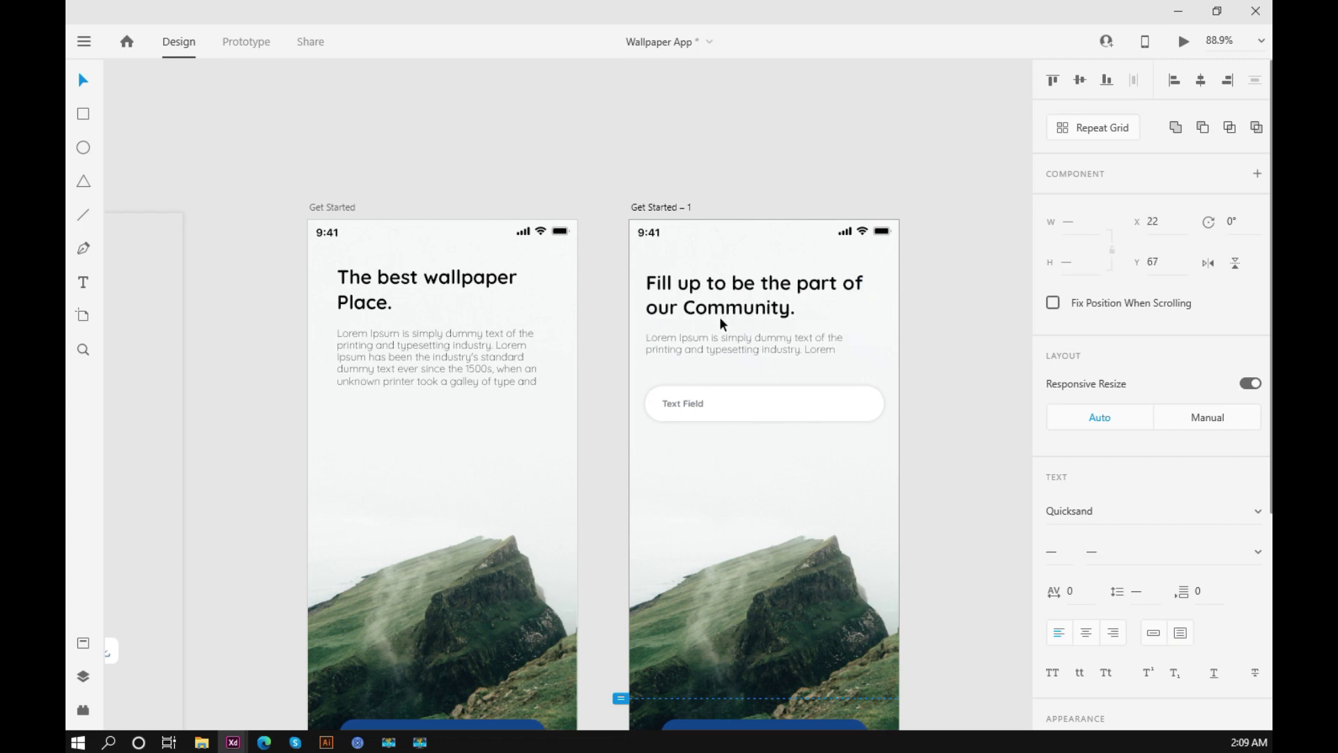
Align the heading and paragraph with the left edge of the text field at X 21, raising them to Y 63.
key("Right")
key("Right")
key("Right")
key("Right")
key("Right")
key("Right")
key("Left")
key("Left")
key("Left")
key("Left")
key("Left")
key("Left")
key("Left")
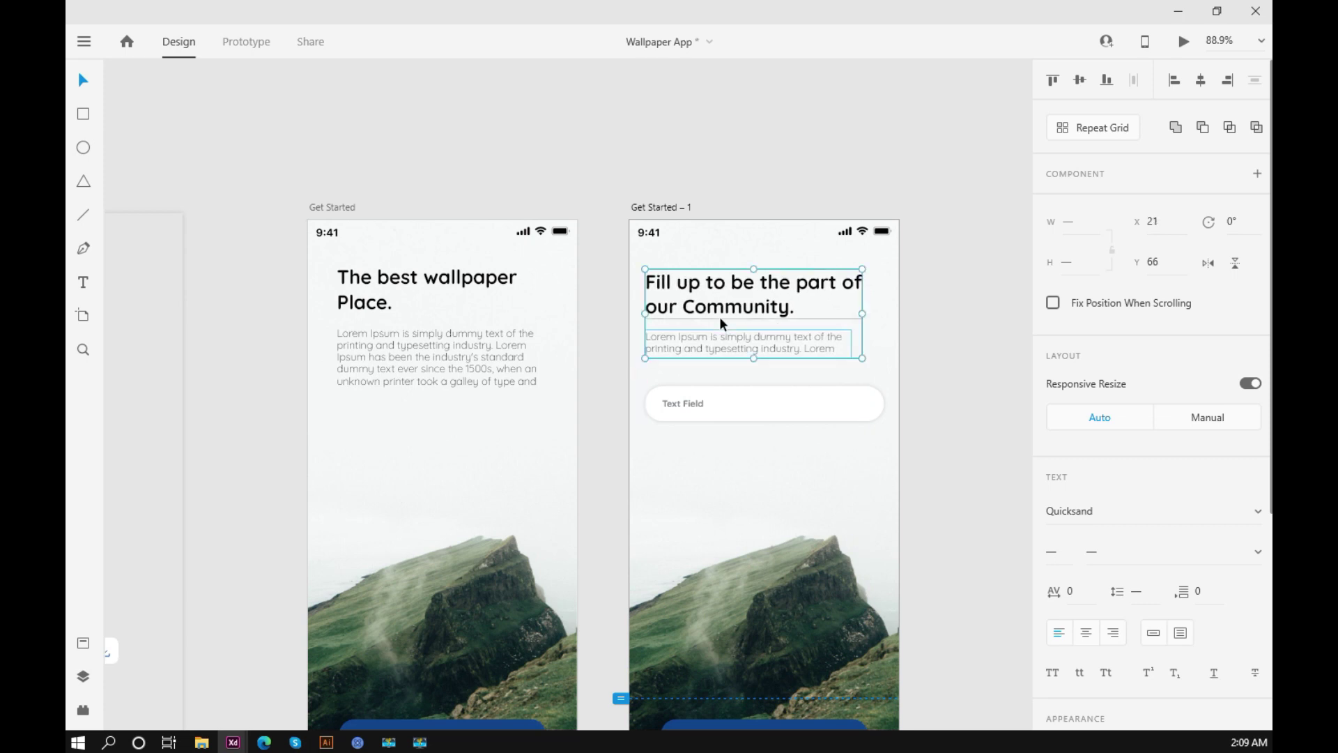
key("Up")
key("Up")
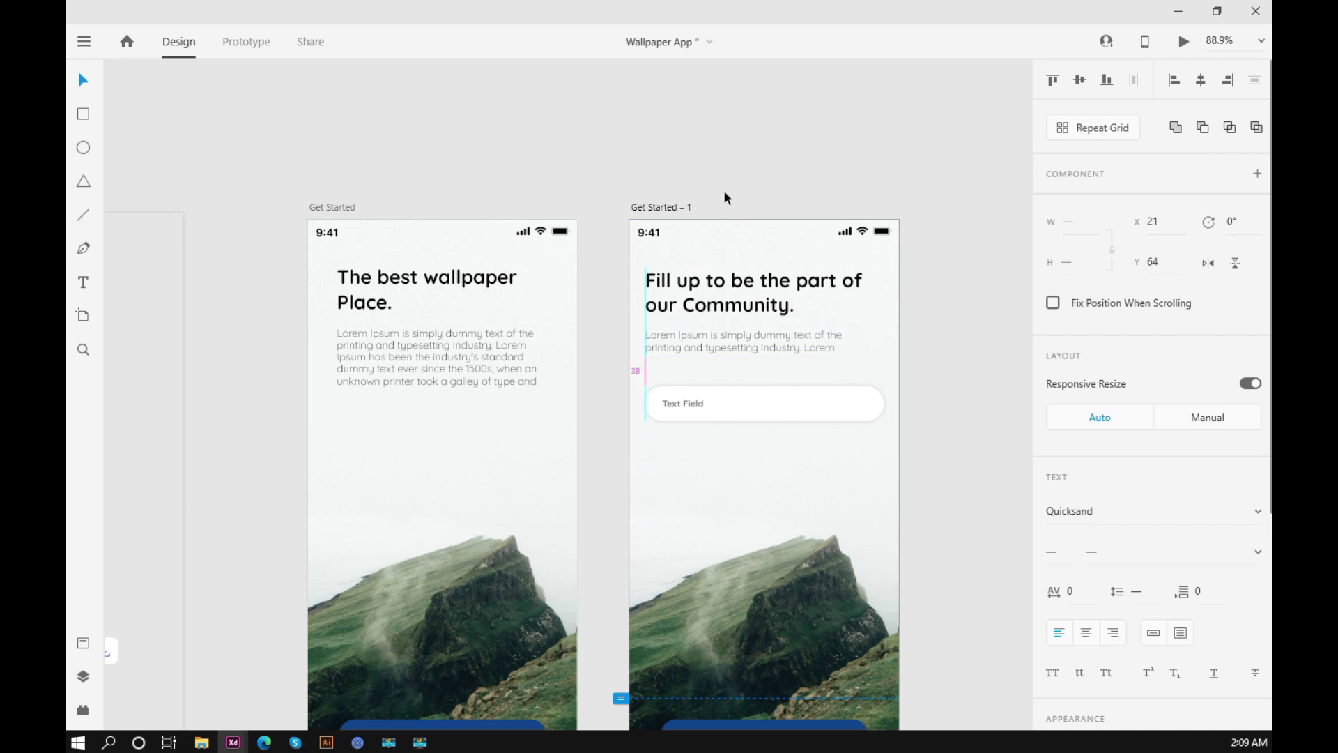
key("Down")
key("Down")
key("Up")
key("Up")
key("Up")
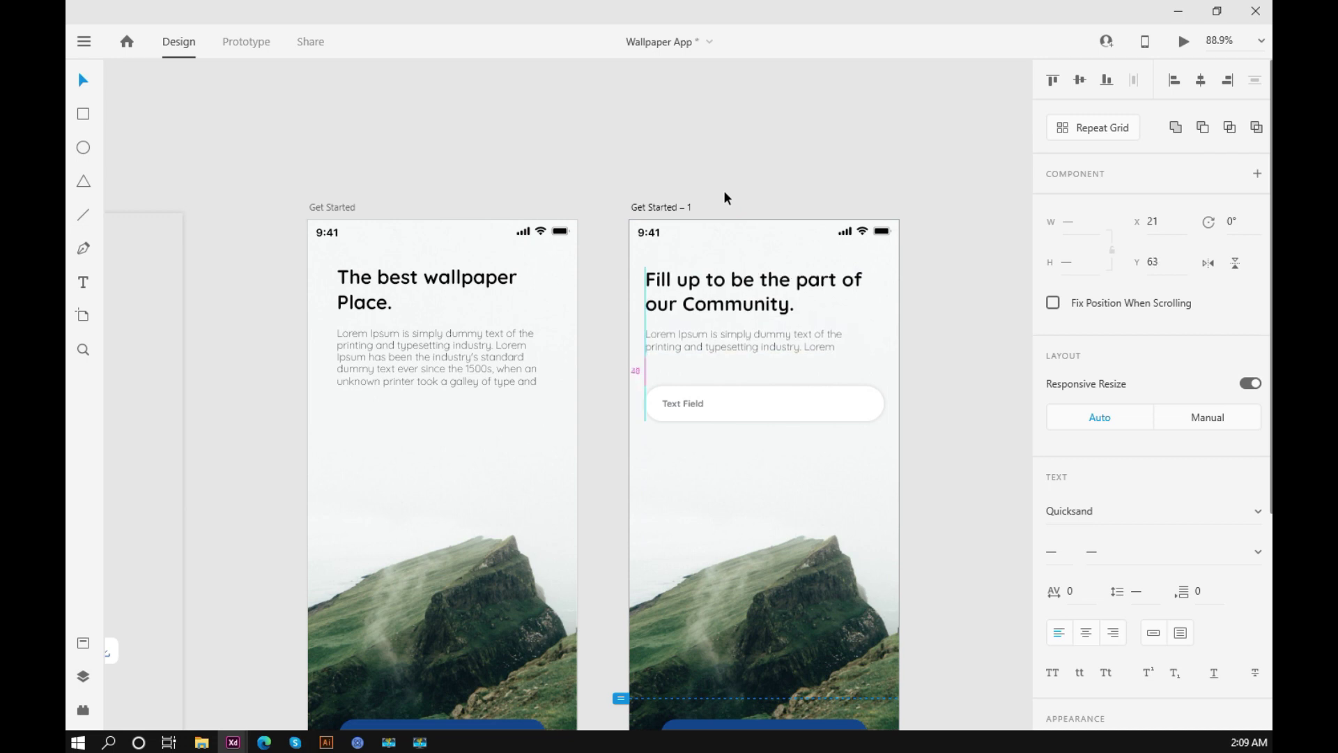
Nudge the heading and paragraph on Get Started – 1 up to Y 61.
left_click(724, 193)
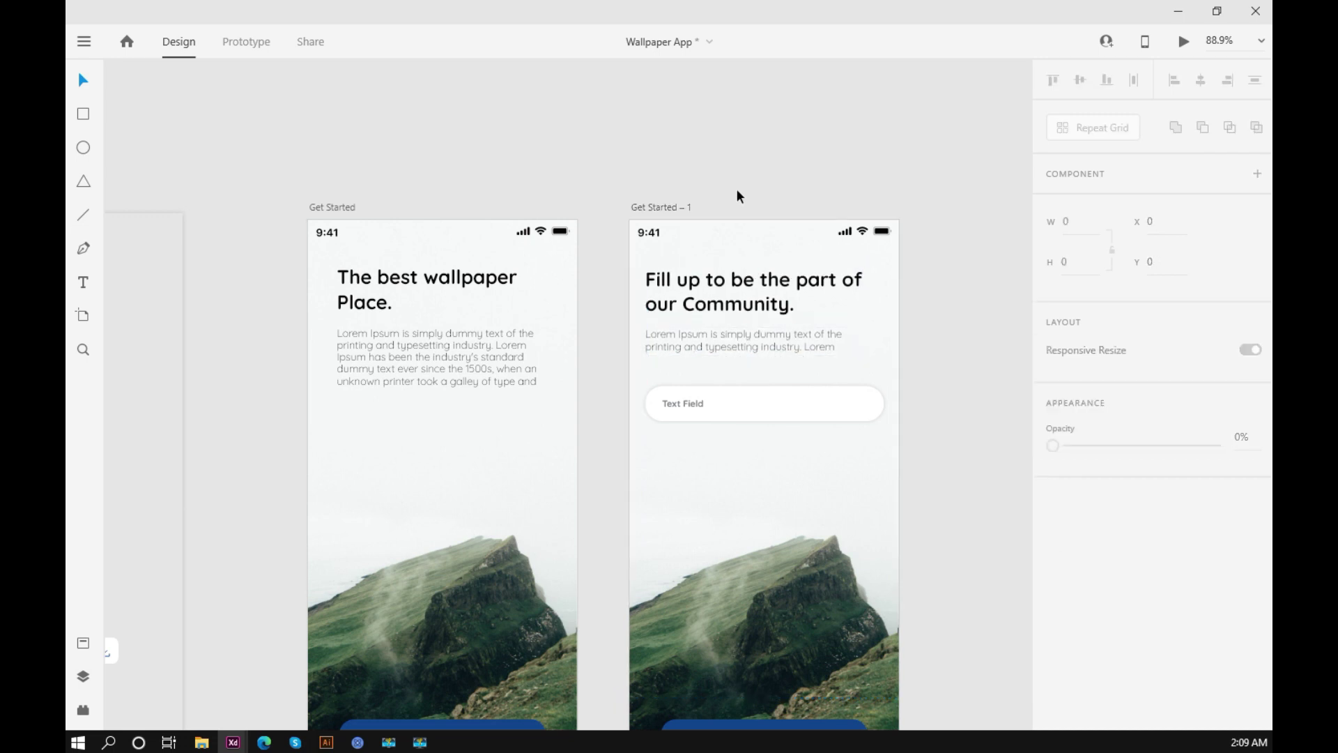
left_click_drag(803, 179, 712, 118)
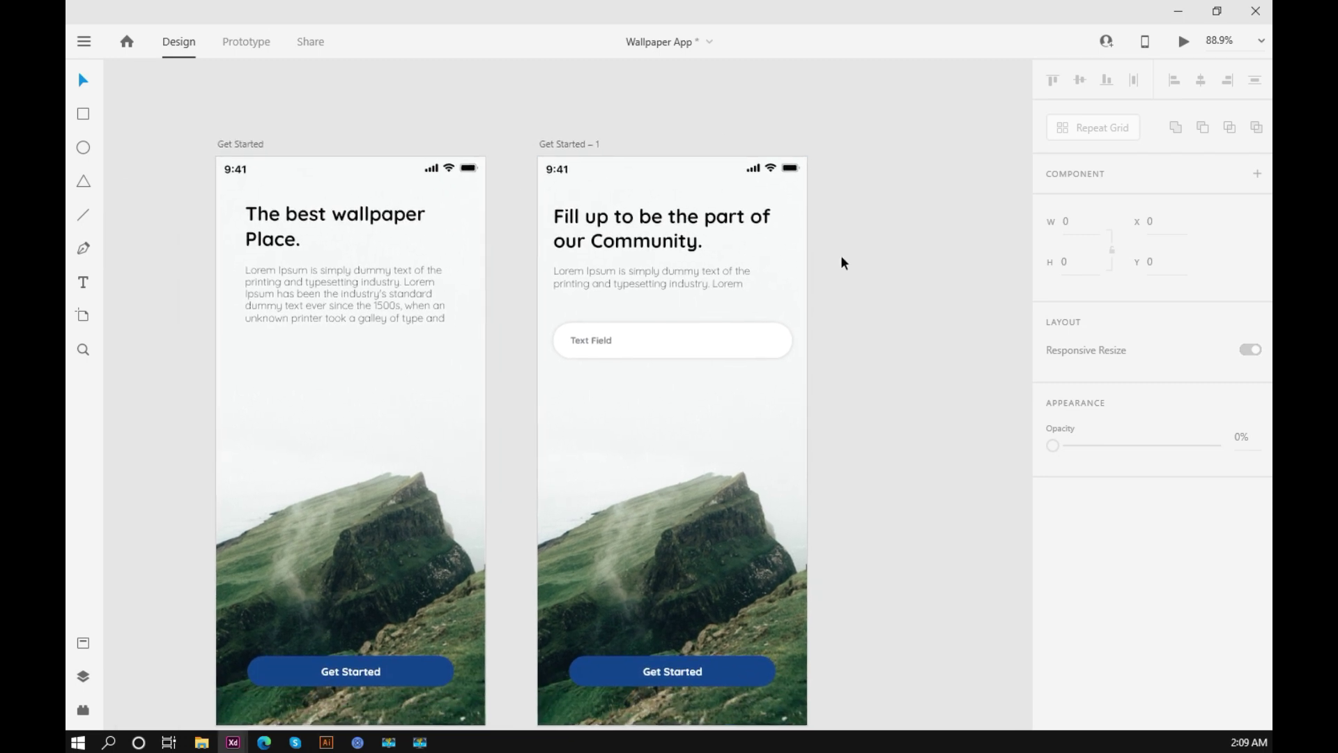
left_click(643, 209)
left_click(629, 276, "shift")
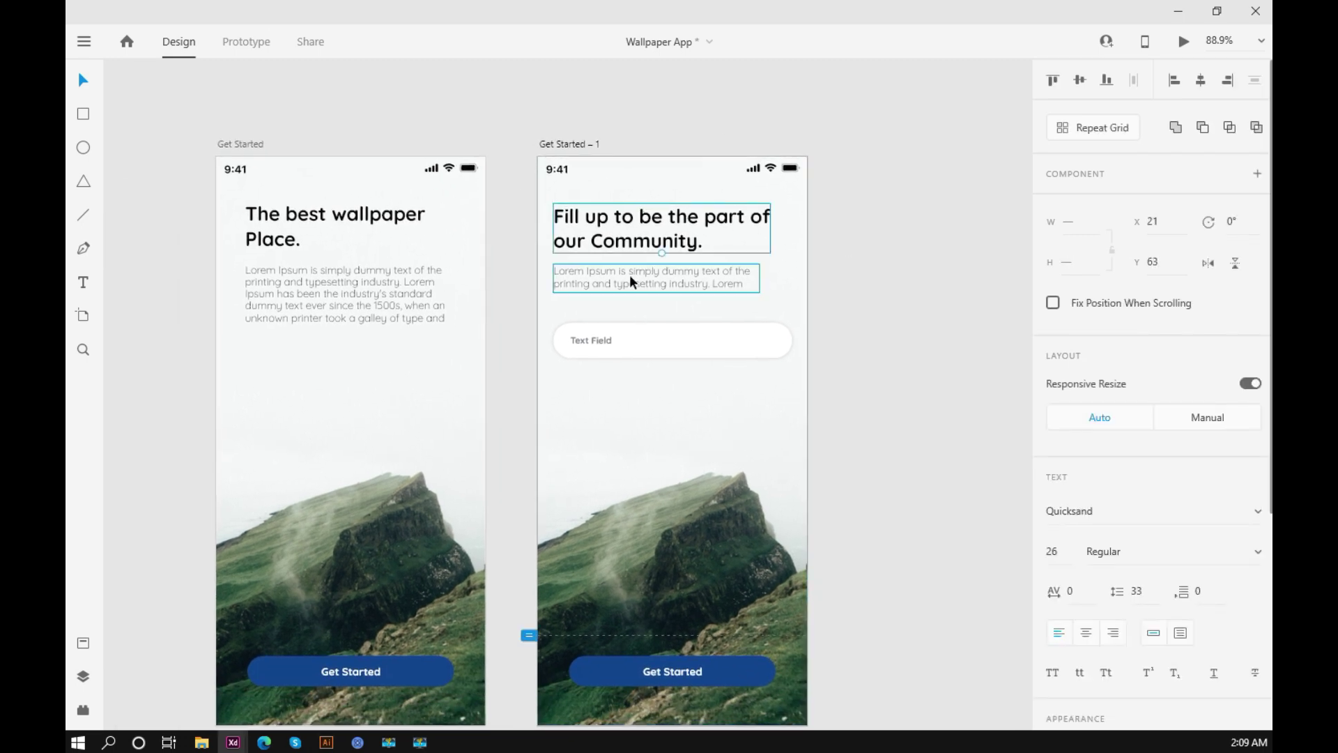
key("Up")
key("Up")
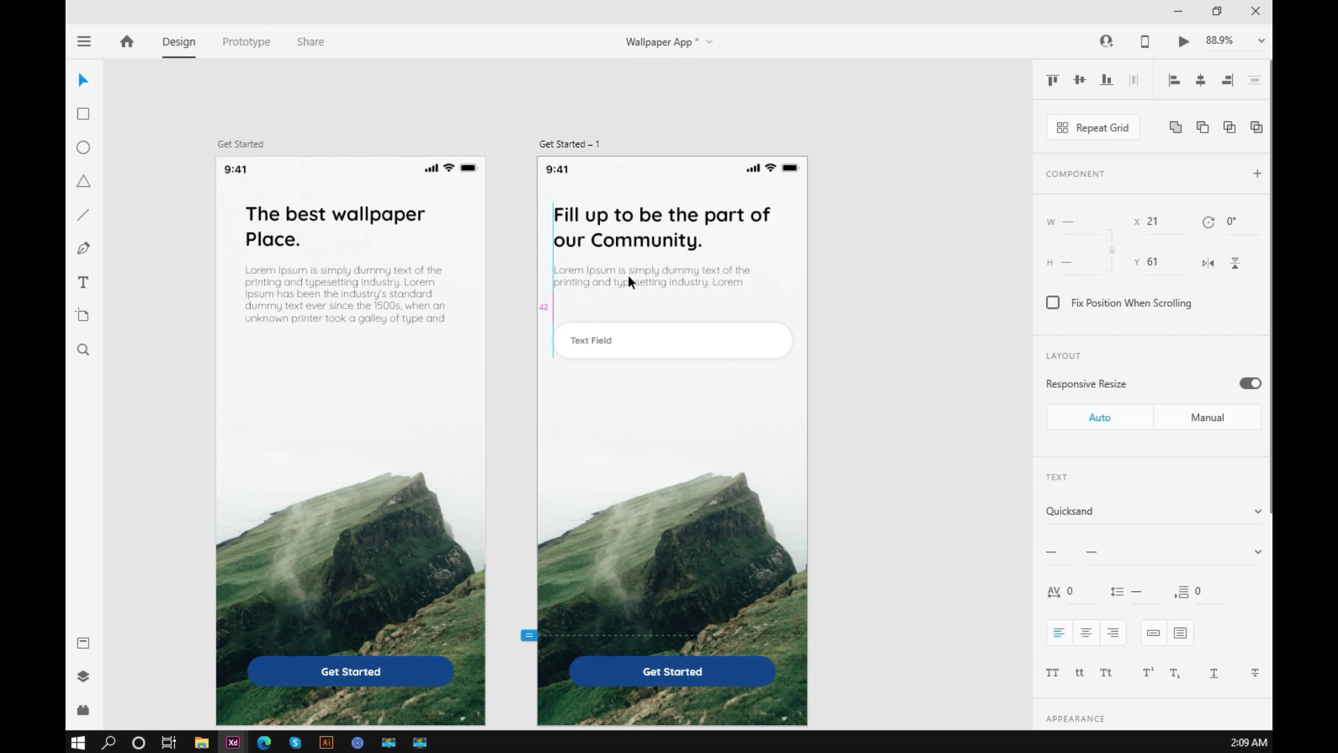
left_click(855, 202)
scroll(437, 157, "up", 5)
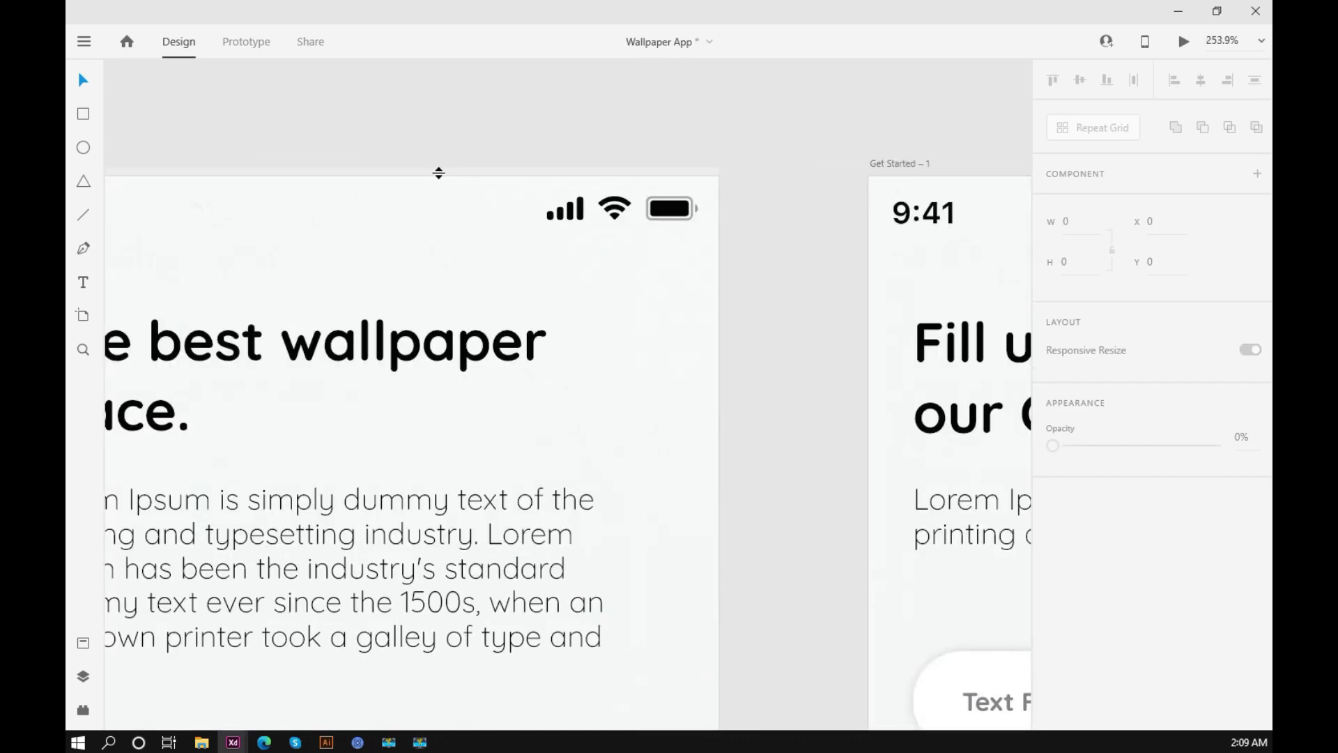
left_click_drag(439, 204, 450, 319)
left_click_drag(962, 174, 963, 317)
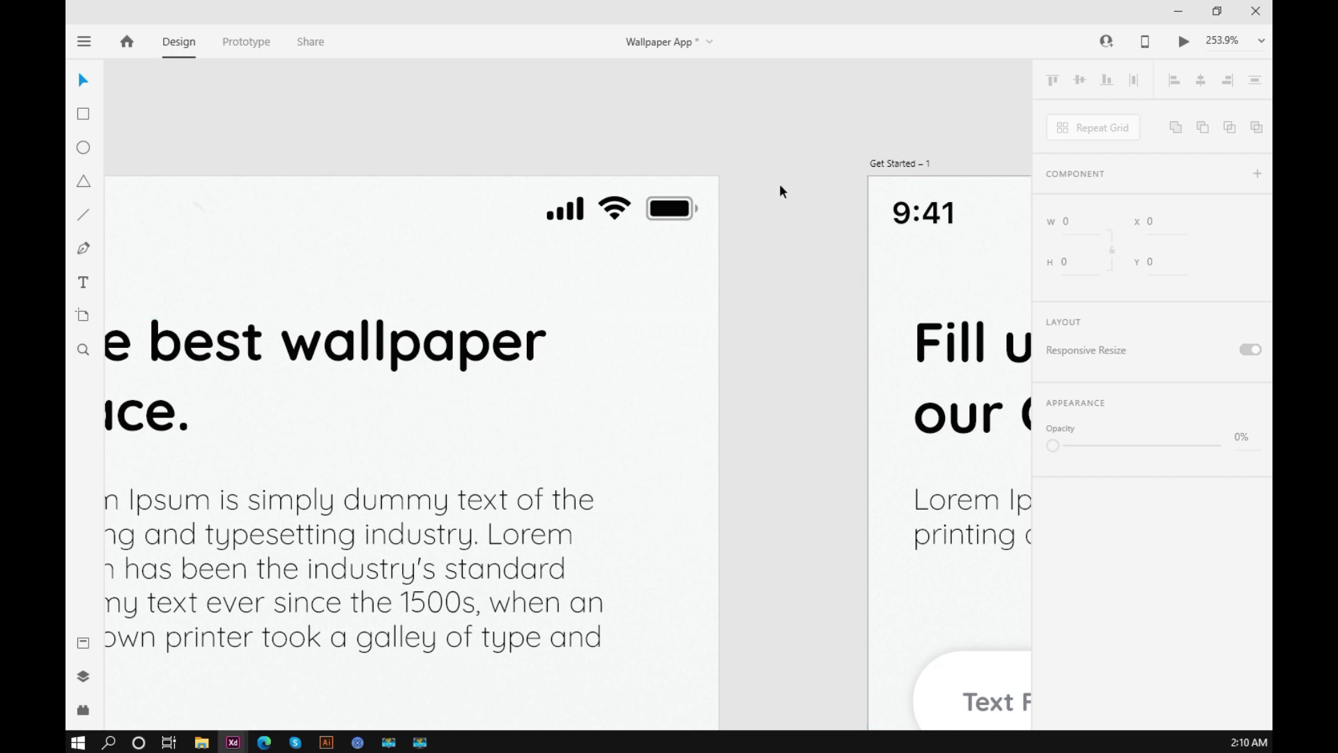
scroll(778, 182, "down", 5)
Change the placeholder text of the rounded field on Get Started – 1 to "Full Name".
left_click_drag(786, 217, 490, 145)
left_click(553, 294)
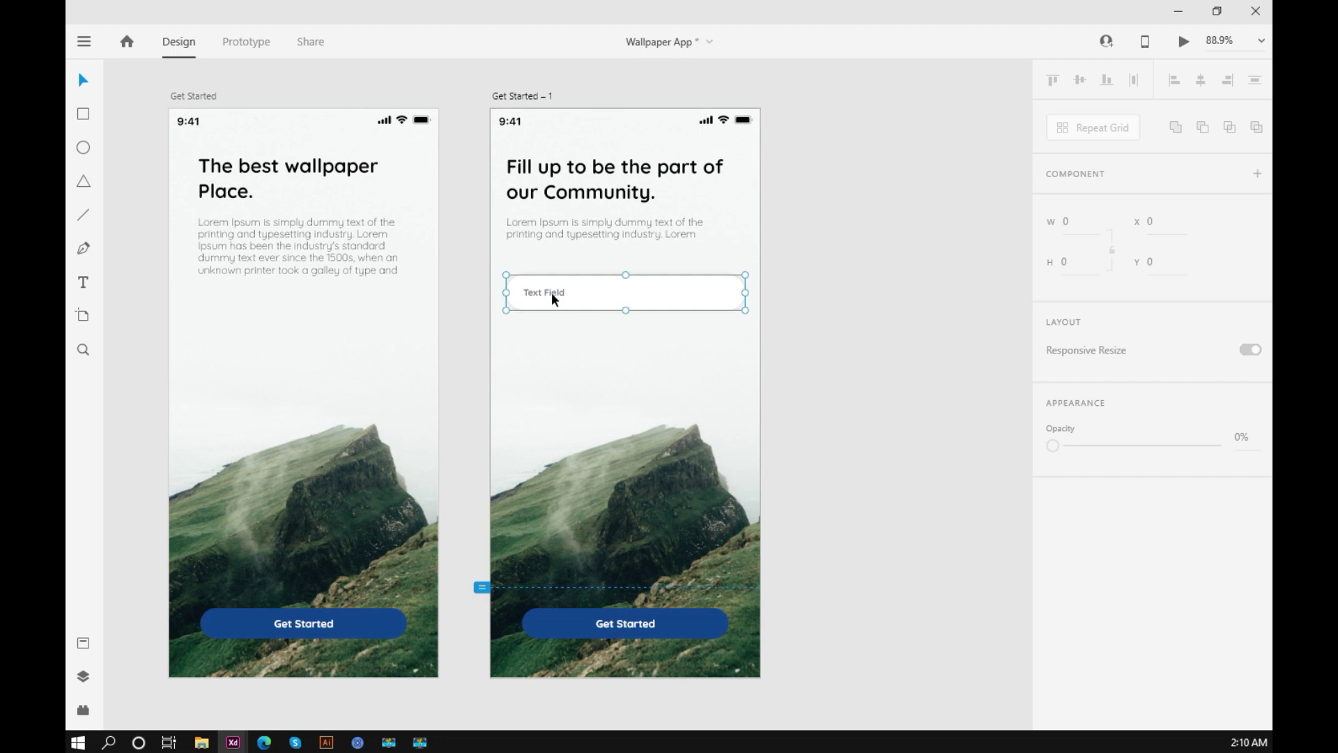
double_click(553, 294)
double_click(553, 294)
key("ctrl+a")
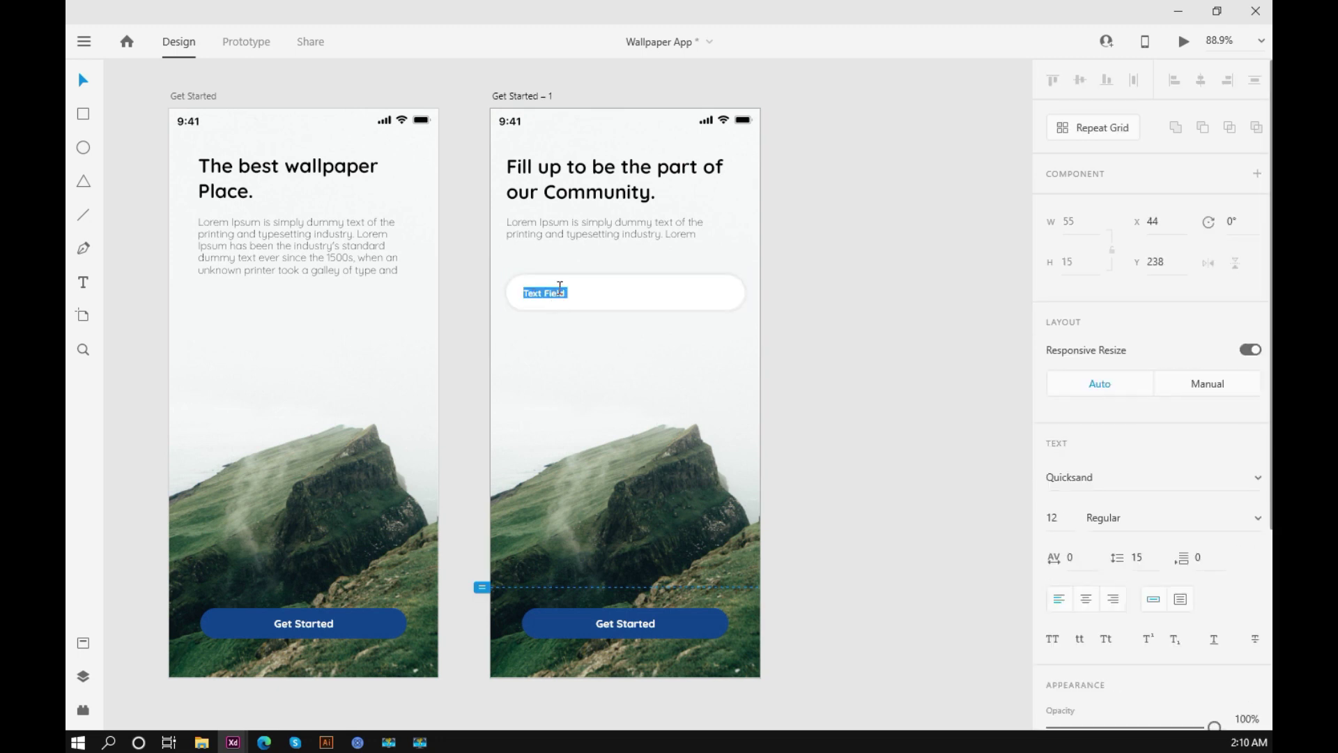
type("Full Name")
key("Escape")
key("Escape")
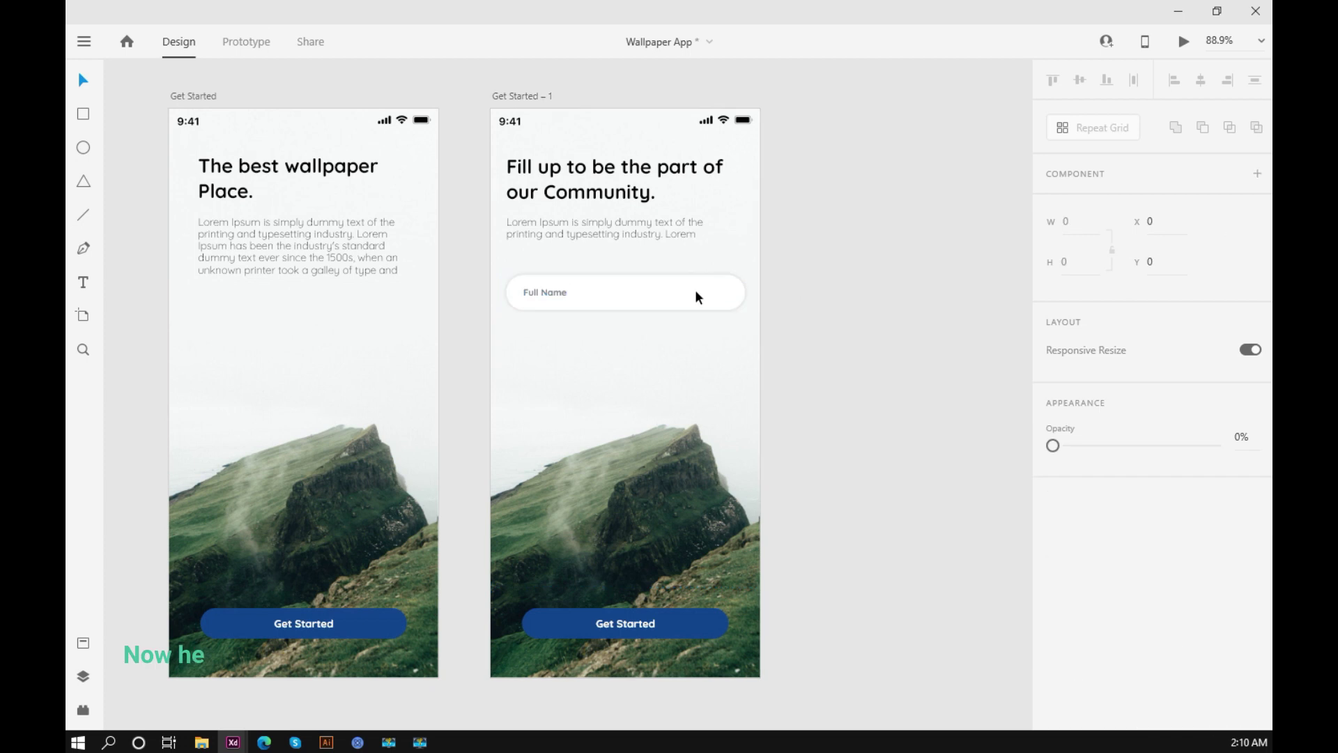
Duplicate the Full Name field on the same artboard and place the copy directly below it at X 21, Y 284.
left_click(659, 289)
right_click(659, 296)
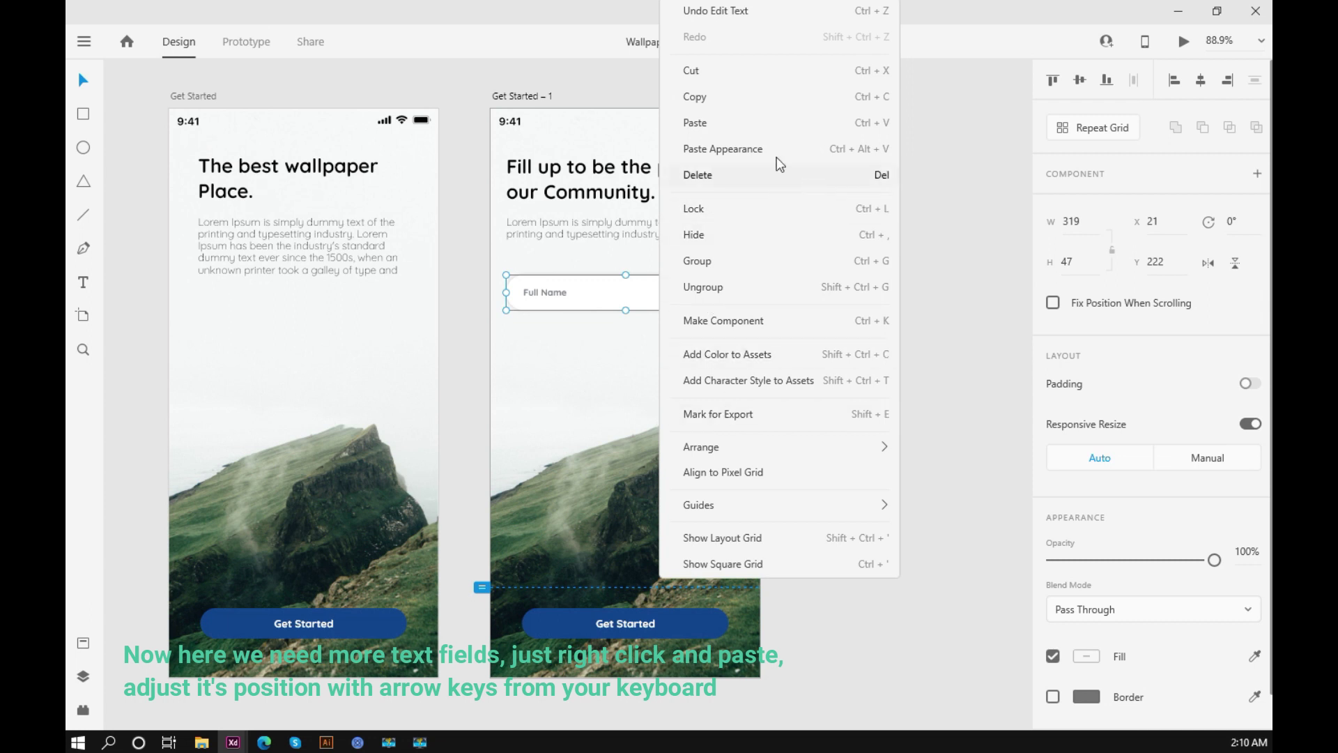
left_click(708, 104)
left_click(678, 337)
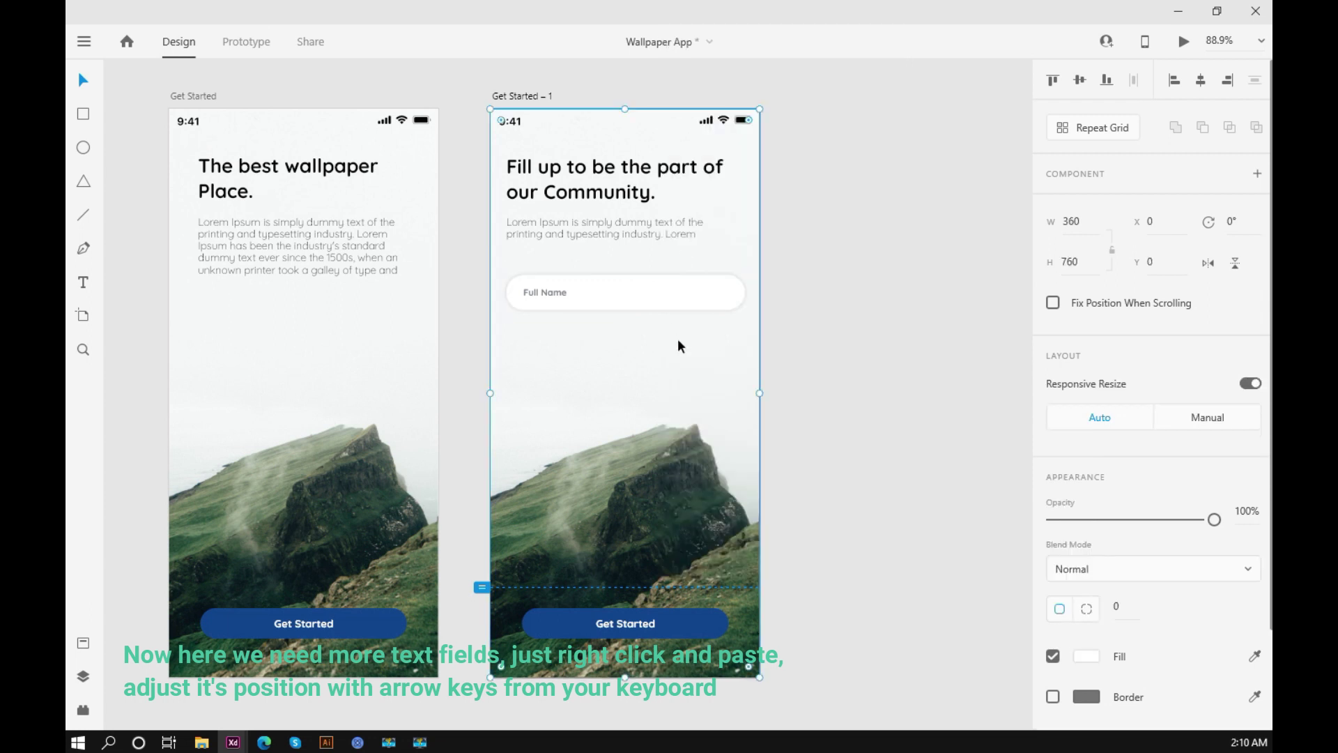
right_click(677, 337)
left_click(753, 123)
left_click_drag(667, 310, 667, 340)
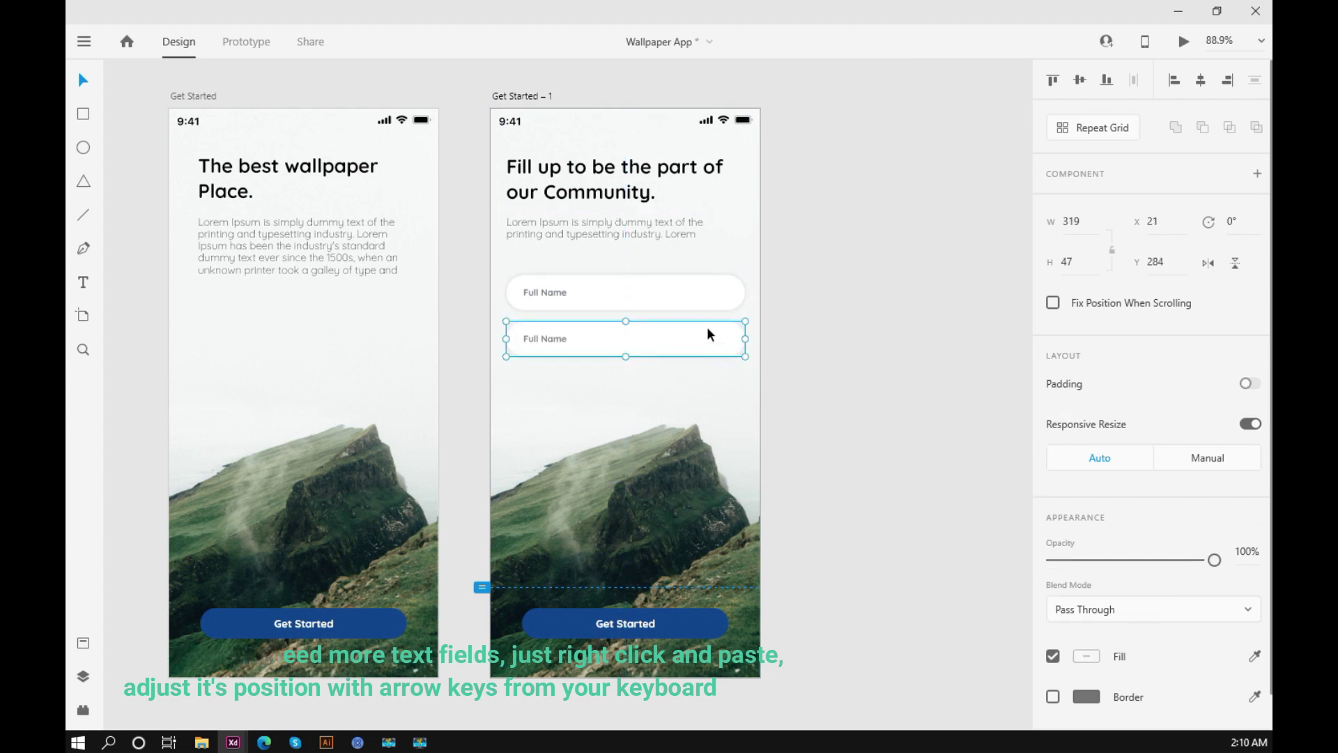
left_click(826, 299)
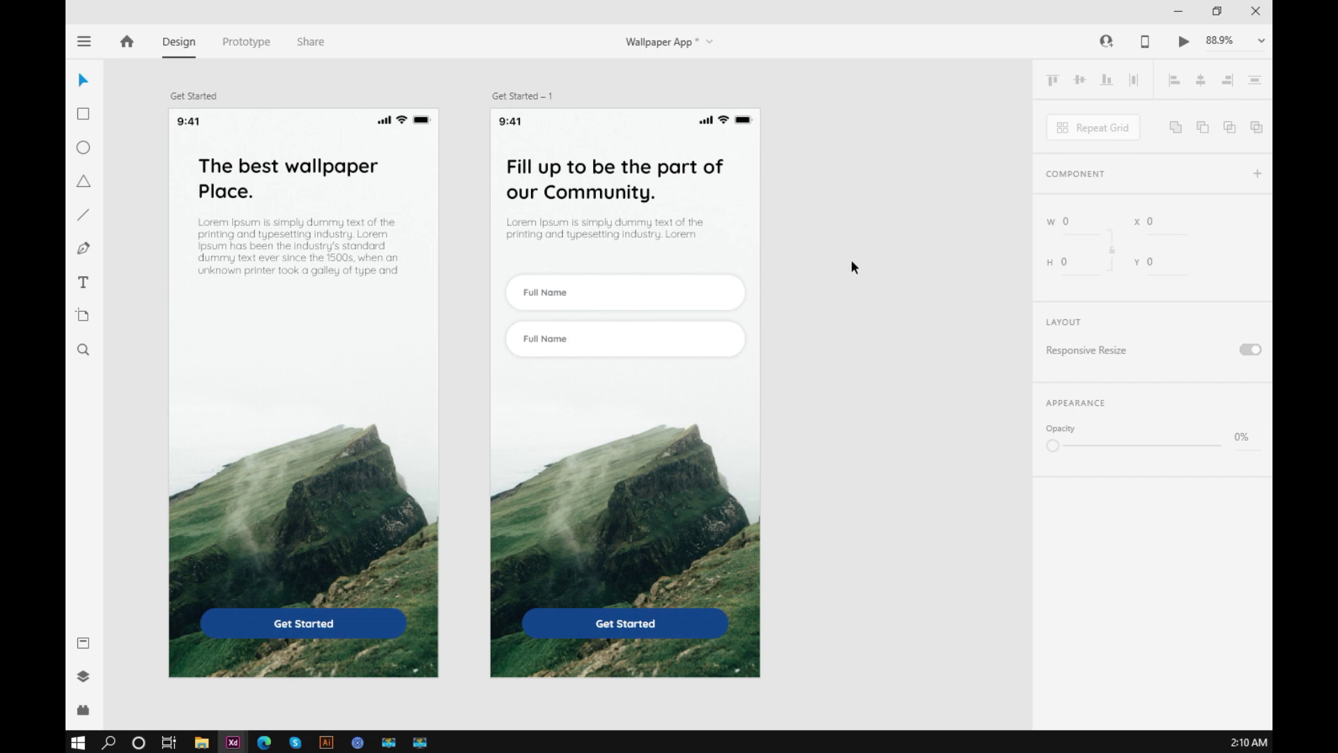
Replace the placeholder text of the second field with "Email".
left_click(538, 343)
double_click(540, 344)
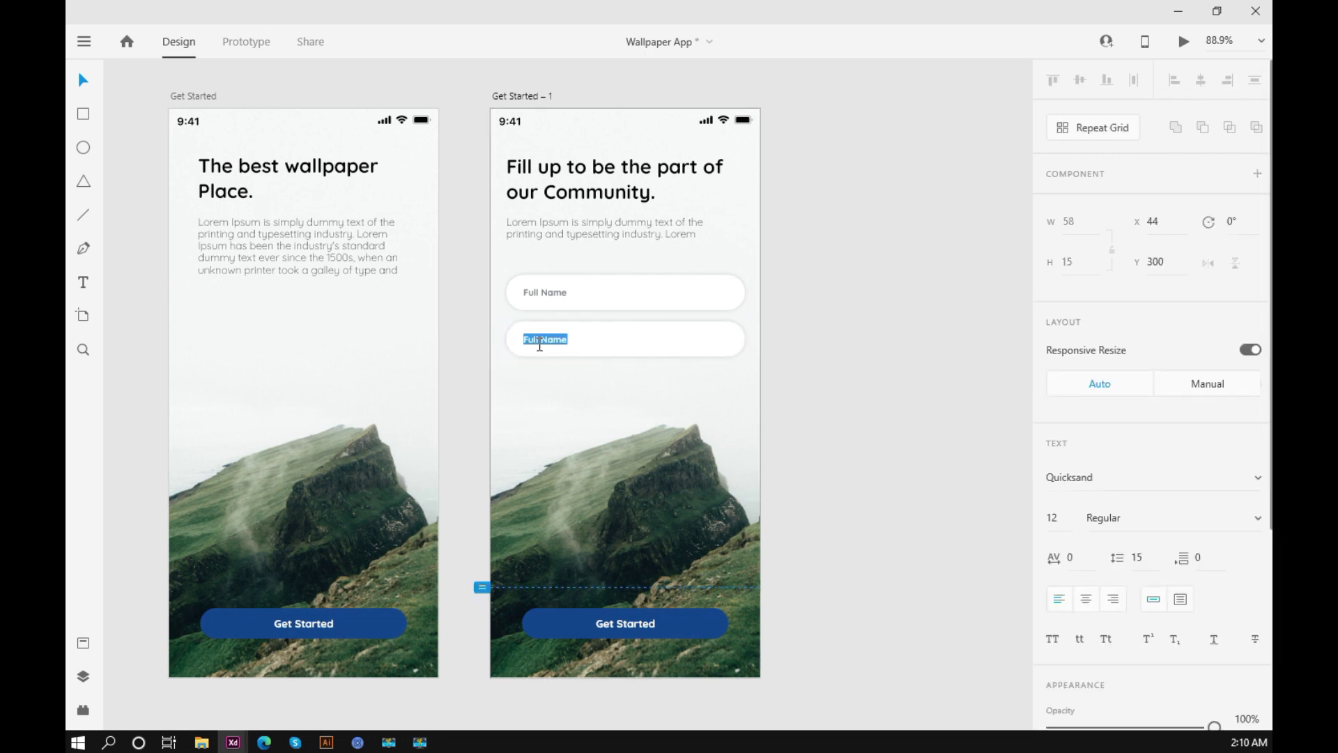
type("Email")
key("Escape")
left_click(833, 320)
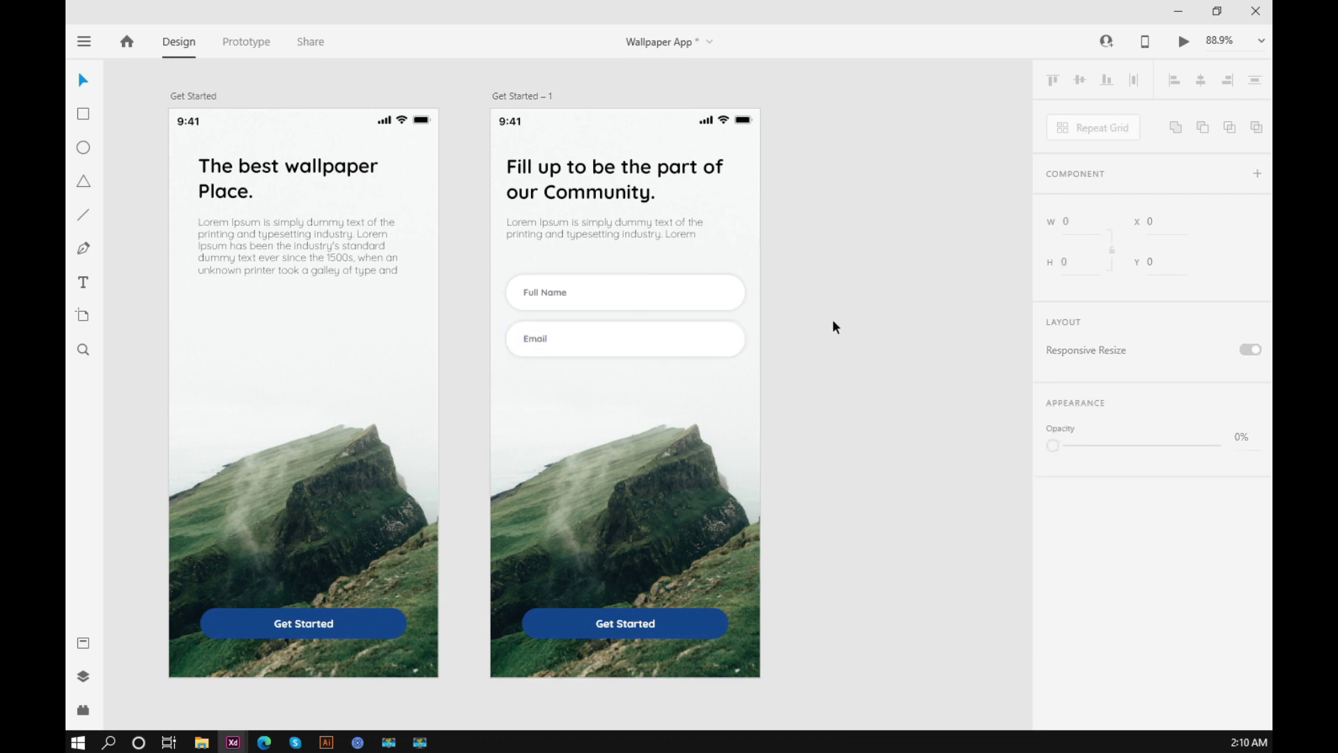
Move the Full Name and Email fields up together by 10 px, to Y 212.
scroll(831, 319, "down", 2)
scroll(831, 319, "up", 1)
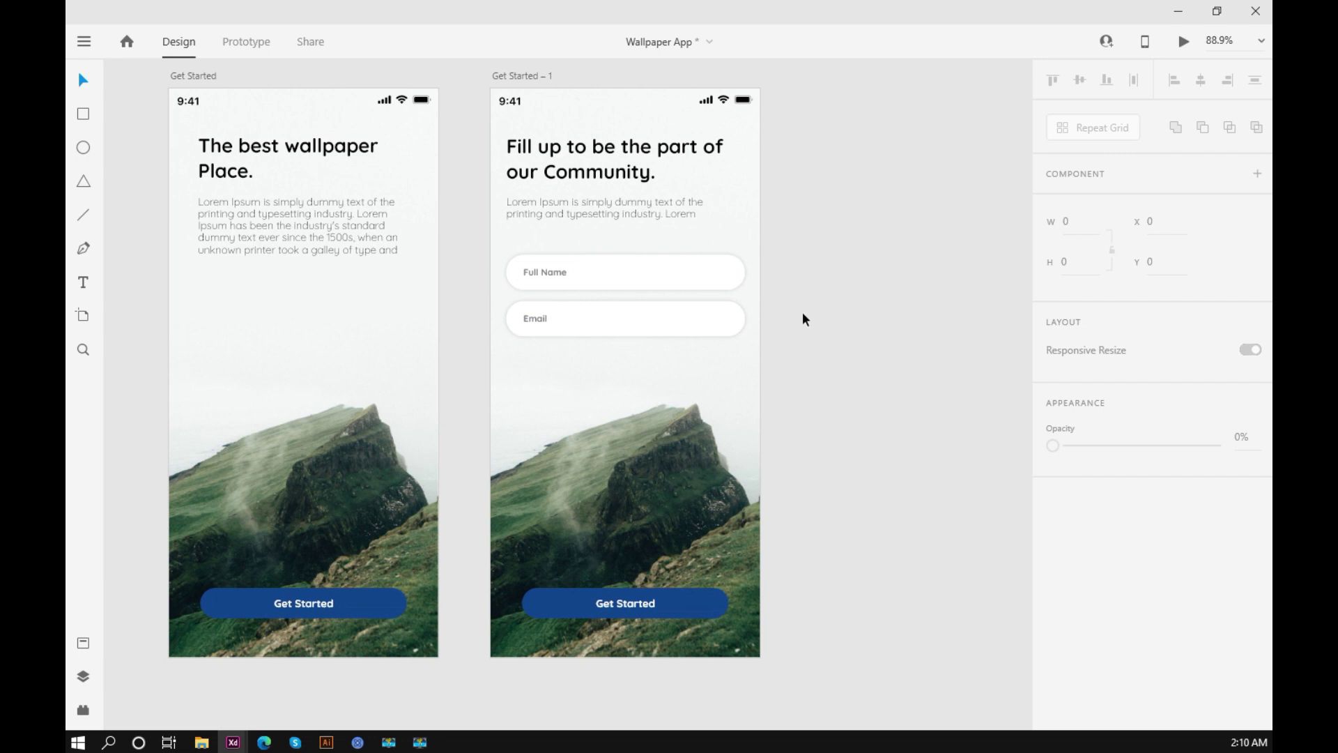
left_click_drag(786, 266, 518, 342)
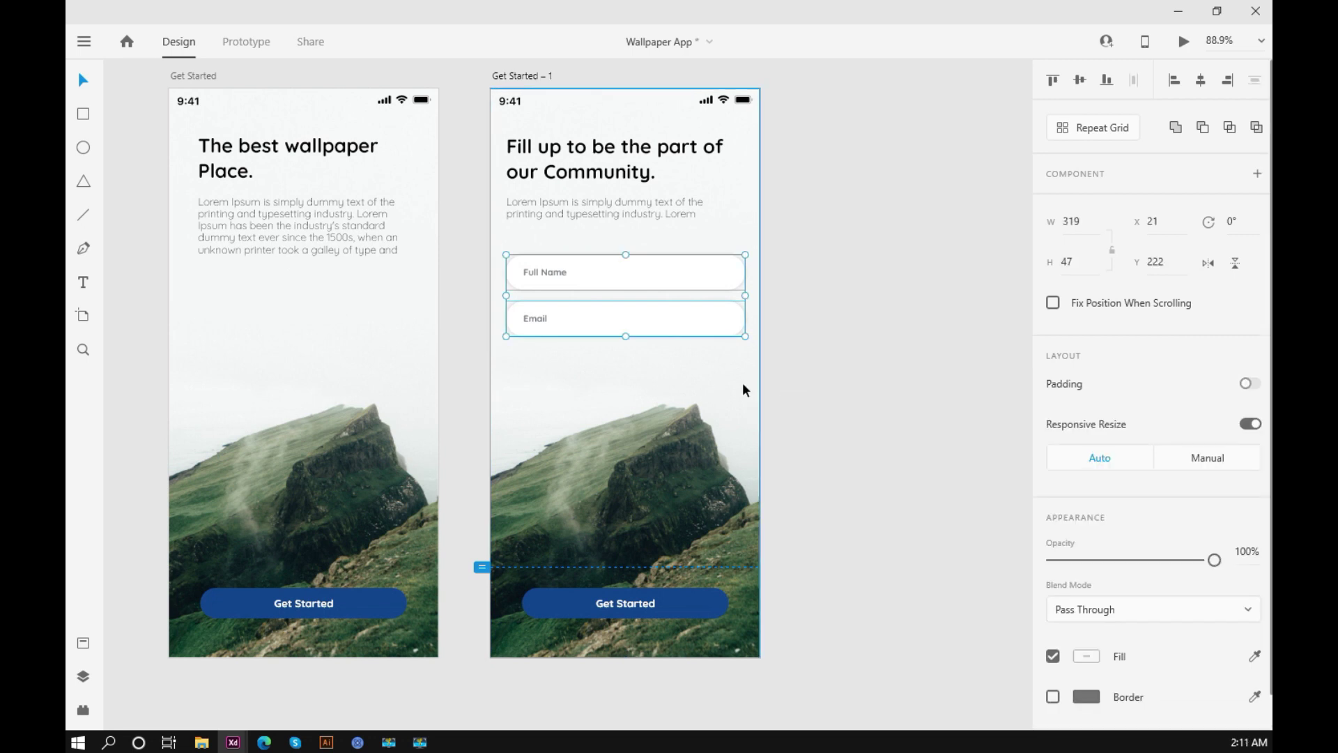
key("Up")
key("Up")
key("Up")
key("Up")
key("Up")
key("Up")
key("Up")
key("Up")
key("Up")
key("Up")
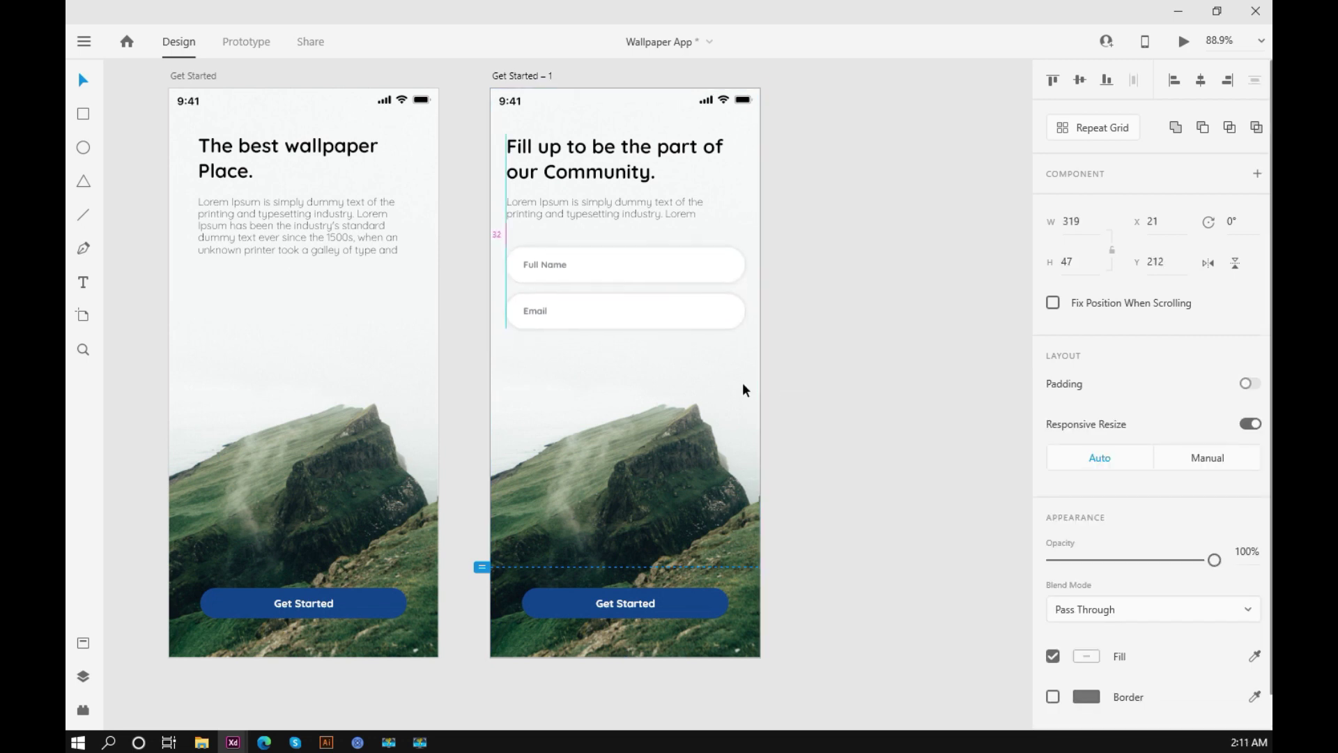
left_click(831, 273)
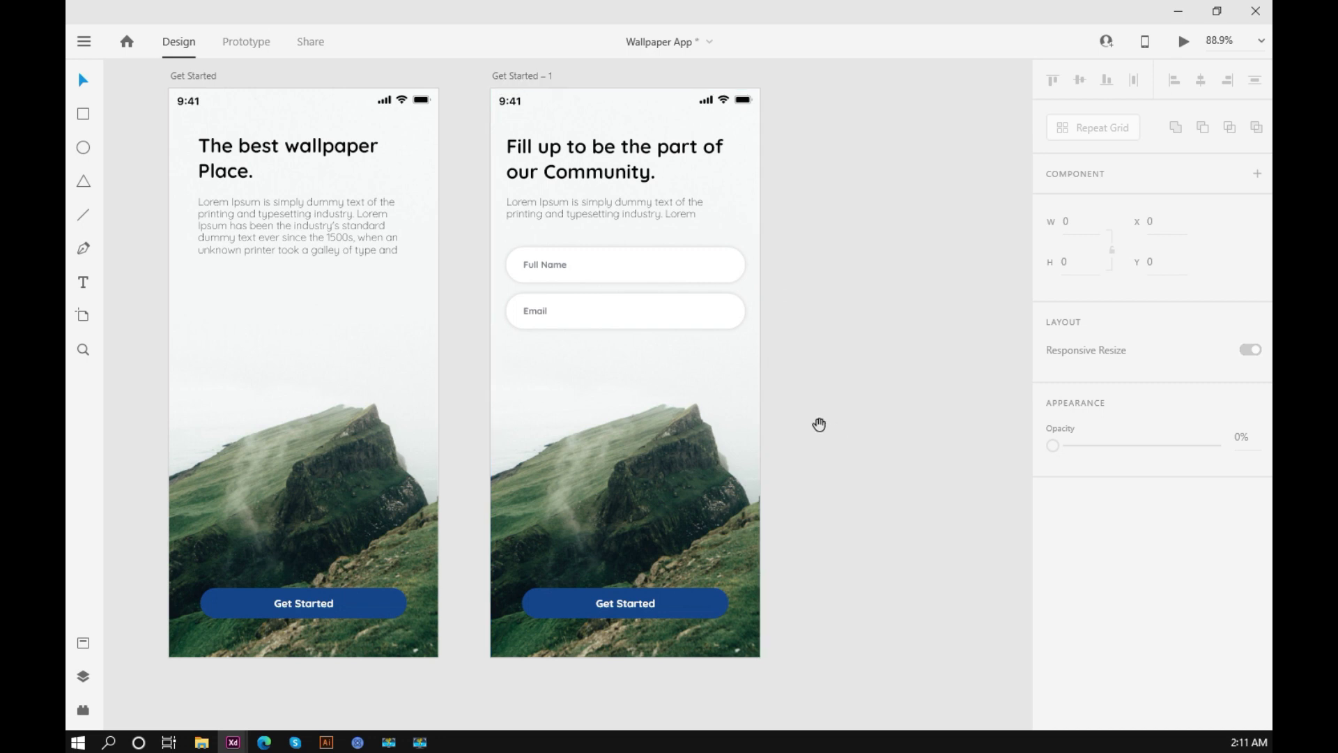
Try pasting the white "Already have an account? Login" text from the components artboard onto Get Started – 1, and delete the copy.
left_click_drag(818, 425, 888, 433)
scroll(868, 432, "down", 3)
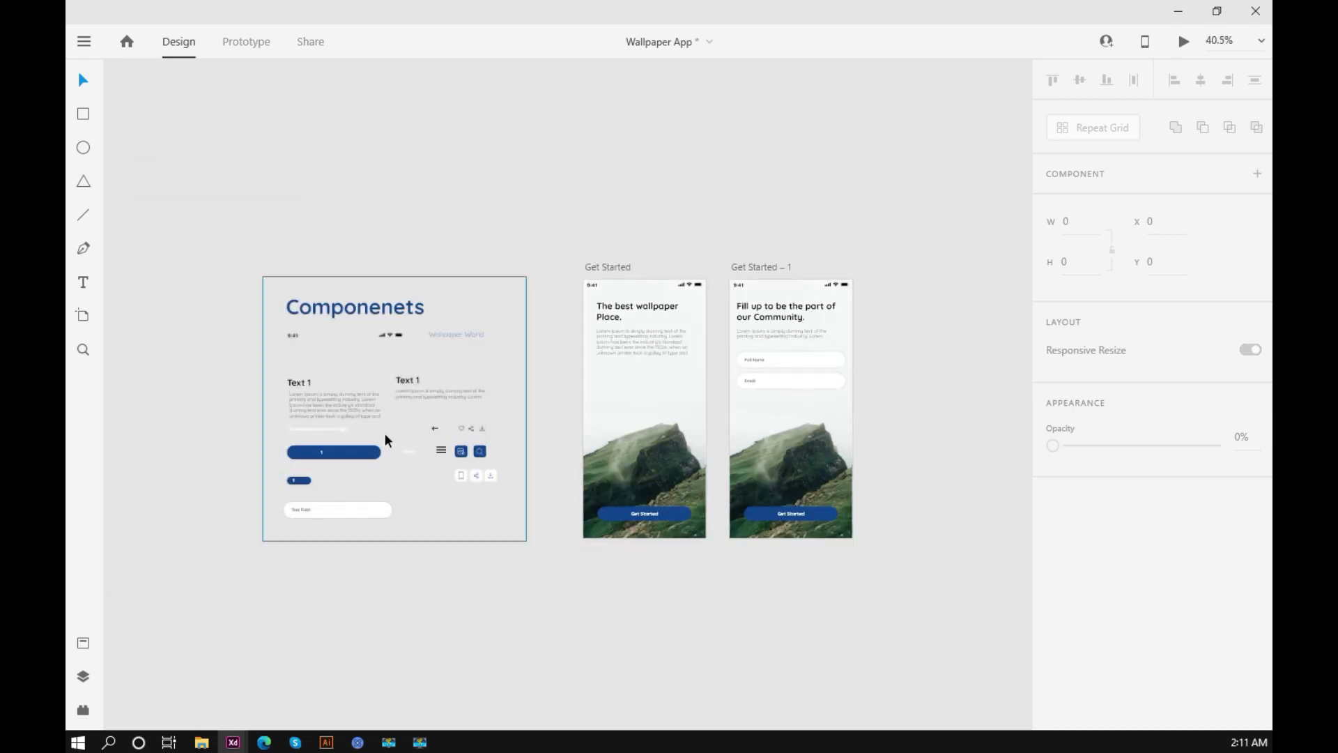
left_click(340, 429)
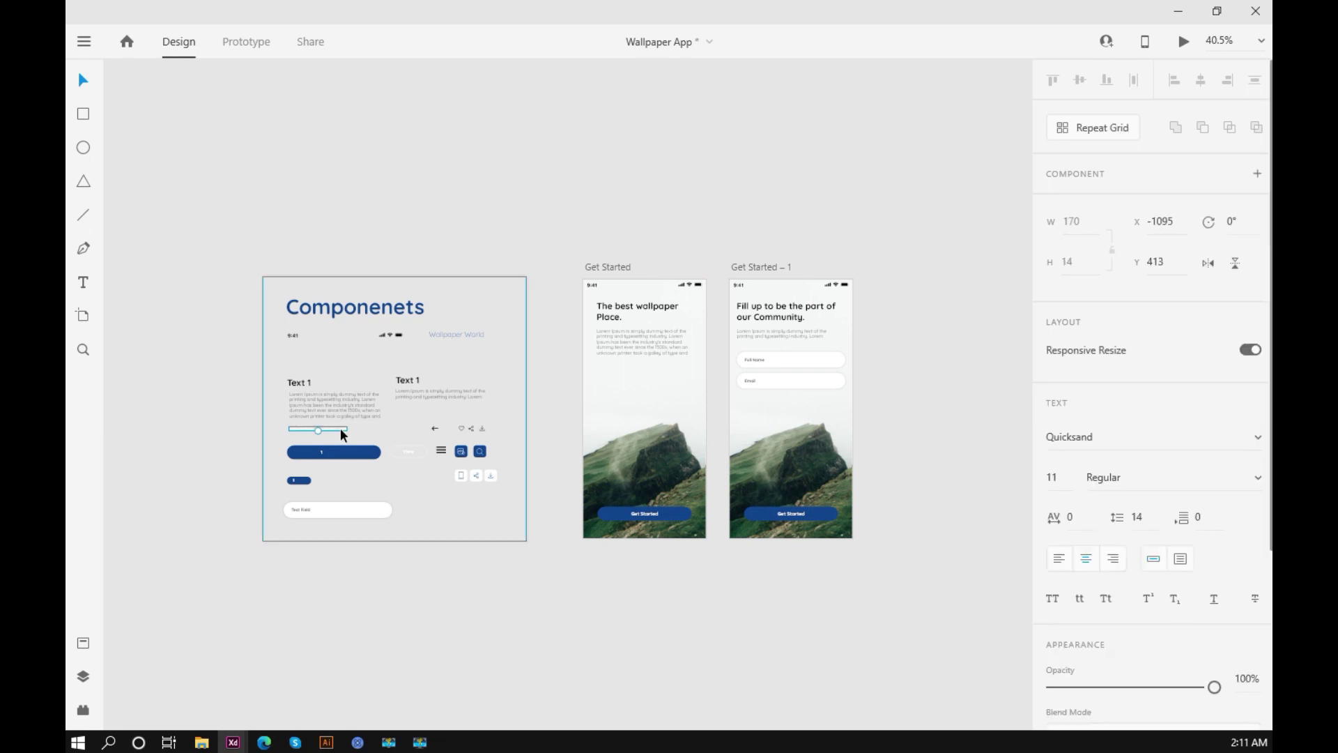
left_click(741, 428)
key("ctrl+v")
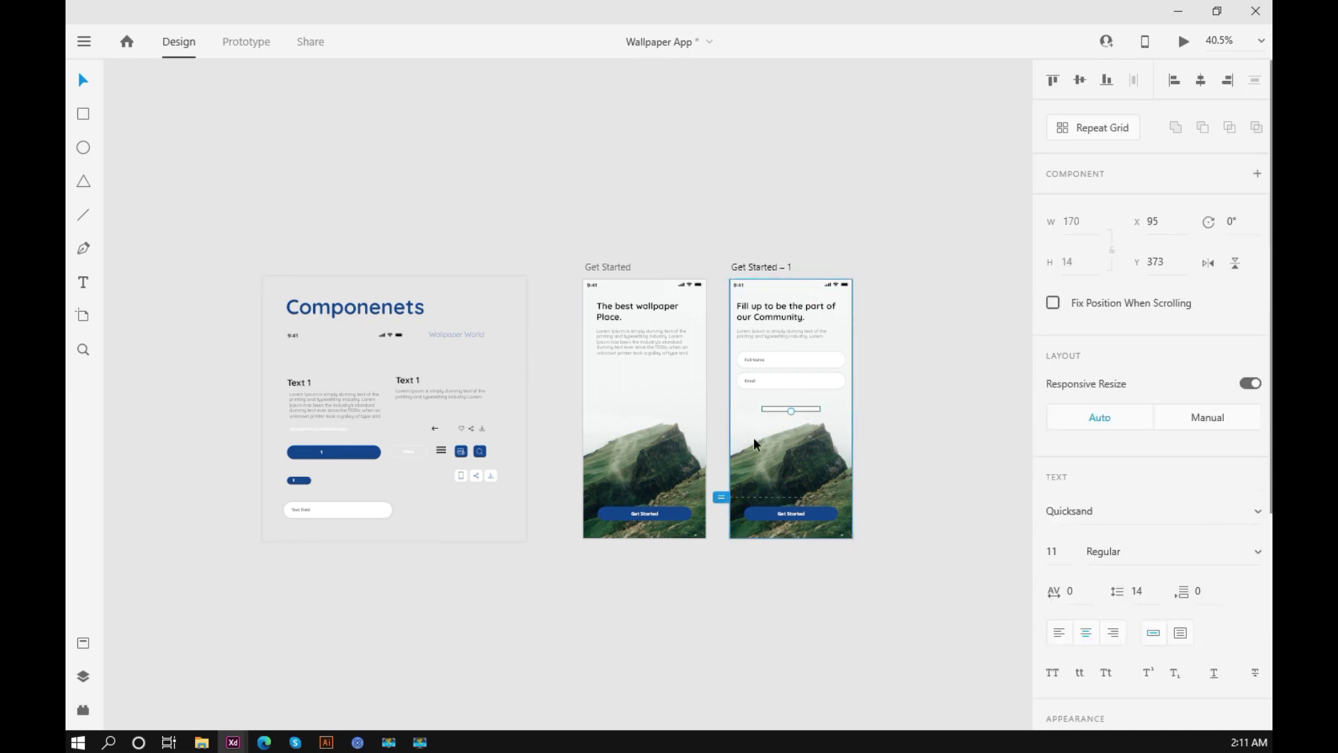
scroll(813, 432, "up", 4)
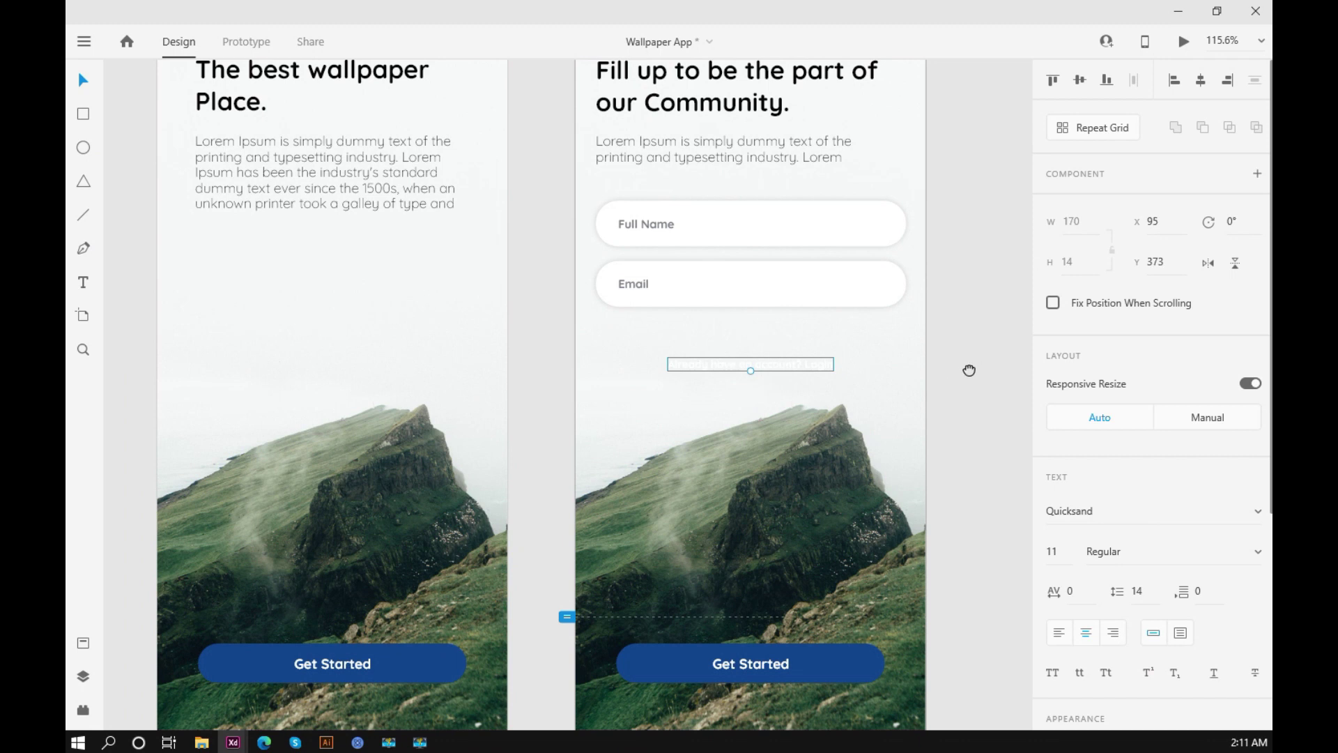
scroll(968, 370, "right", 2)
key("Delete")
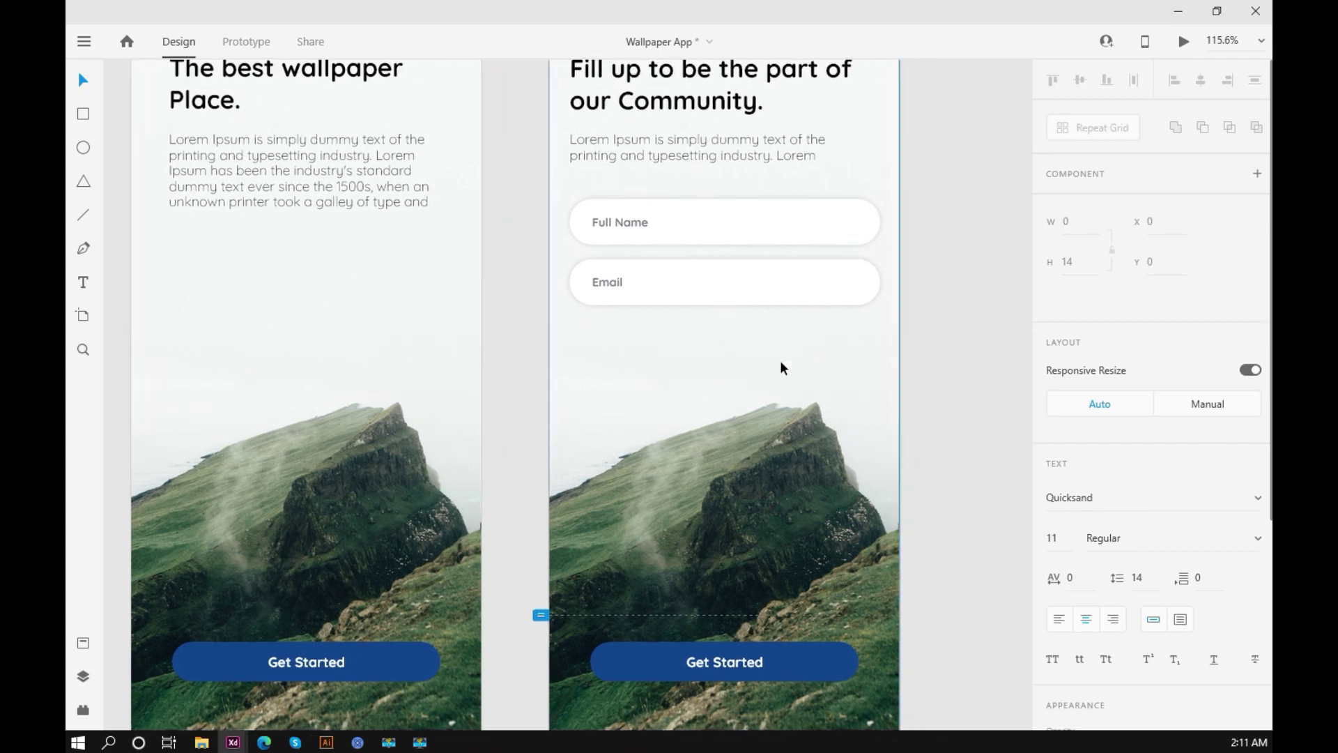
Duplicate the "Already have an account? Login" text from the components artboard onto the empty canvas beside Get Started – 1.
scroll(780, 361, "down", 3)
left_click_drag(286, 416, 400, 427)
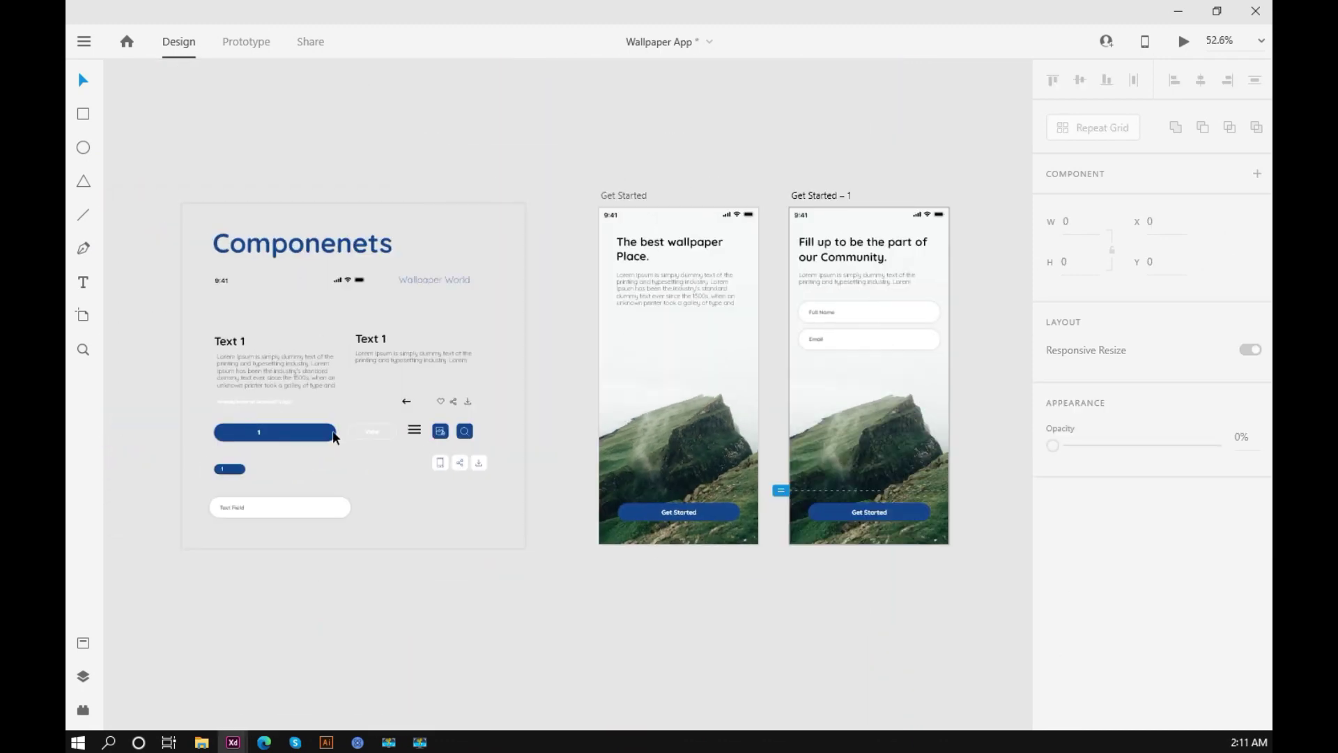
scroll(216, 411, "up", 3)
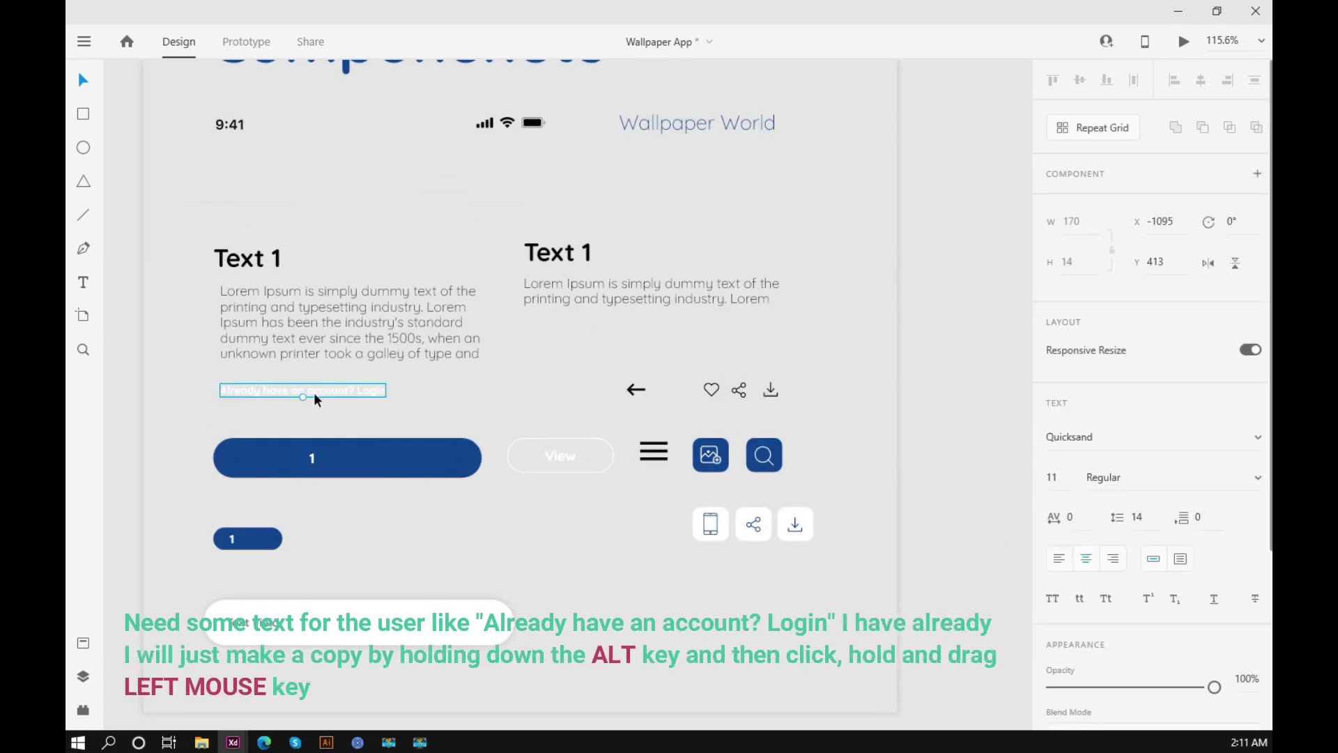
left_click_drag(314, 392, 956, 349)
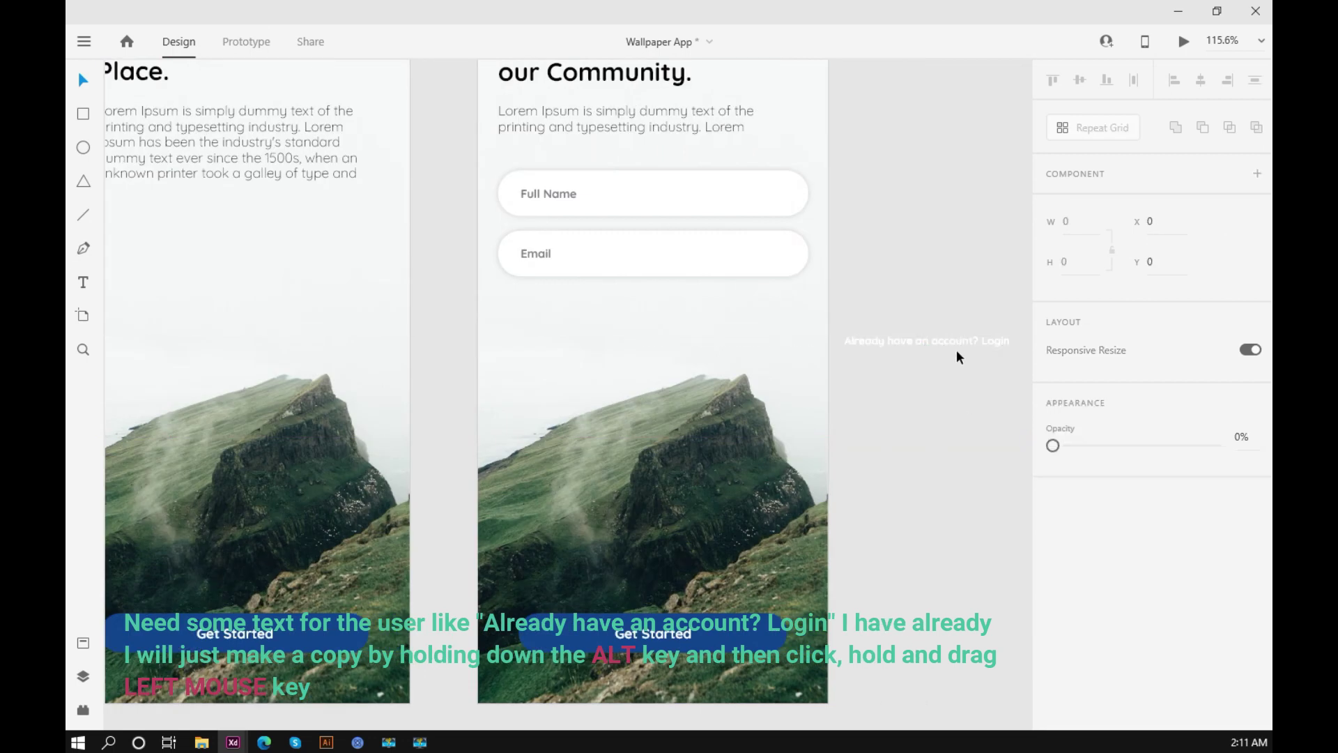
Duplicate the Email field directly below itself on Get Started – 1, placing the copy at X 21, Y 336.
scroll(969, 337, "up", 10)
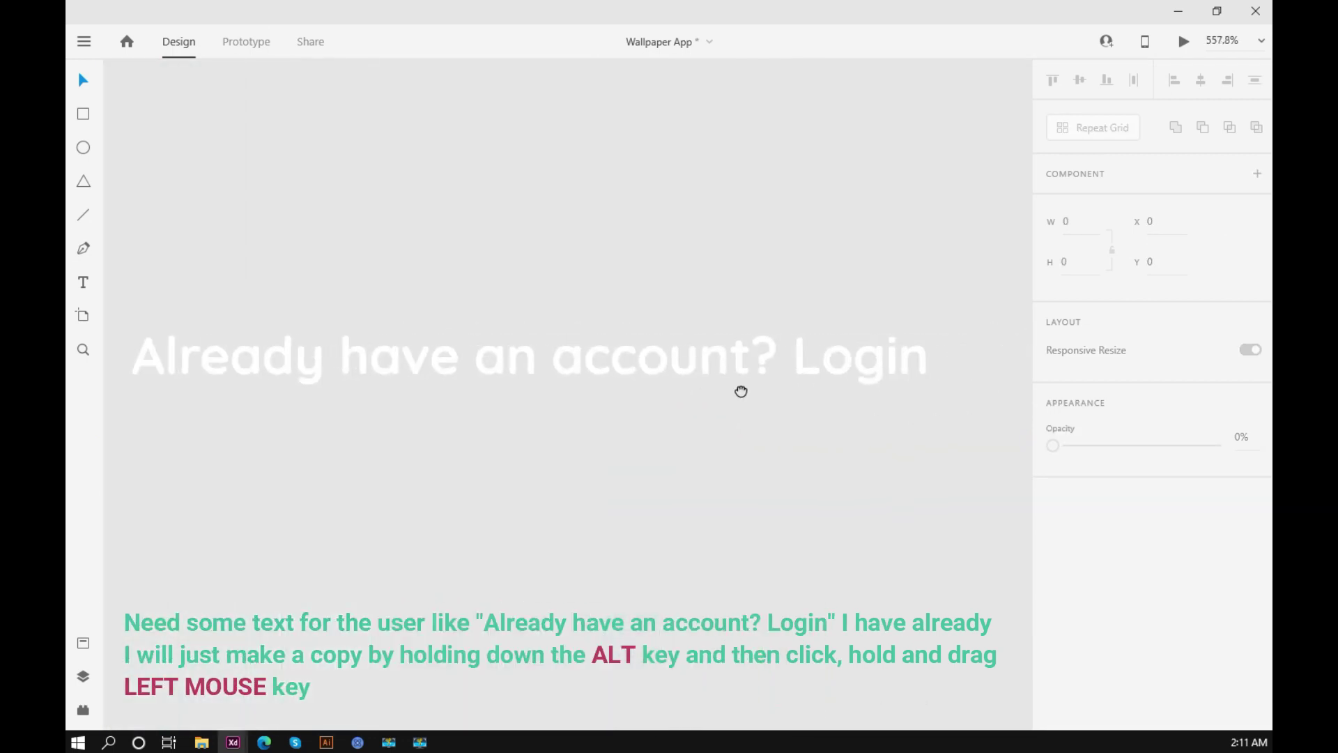
scroll(739, 387, "down", 12)
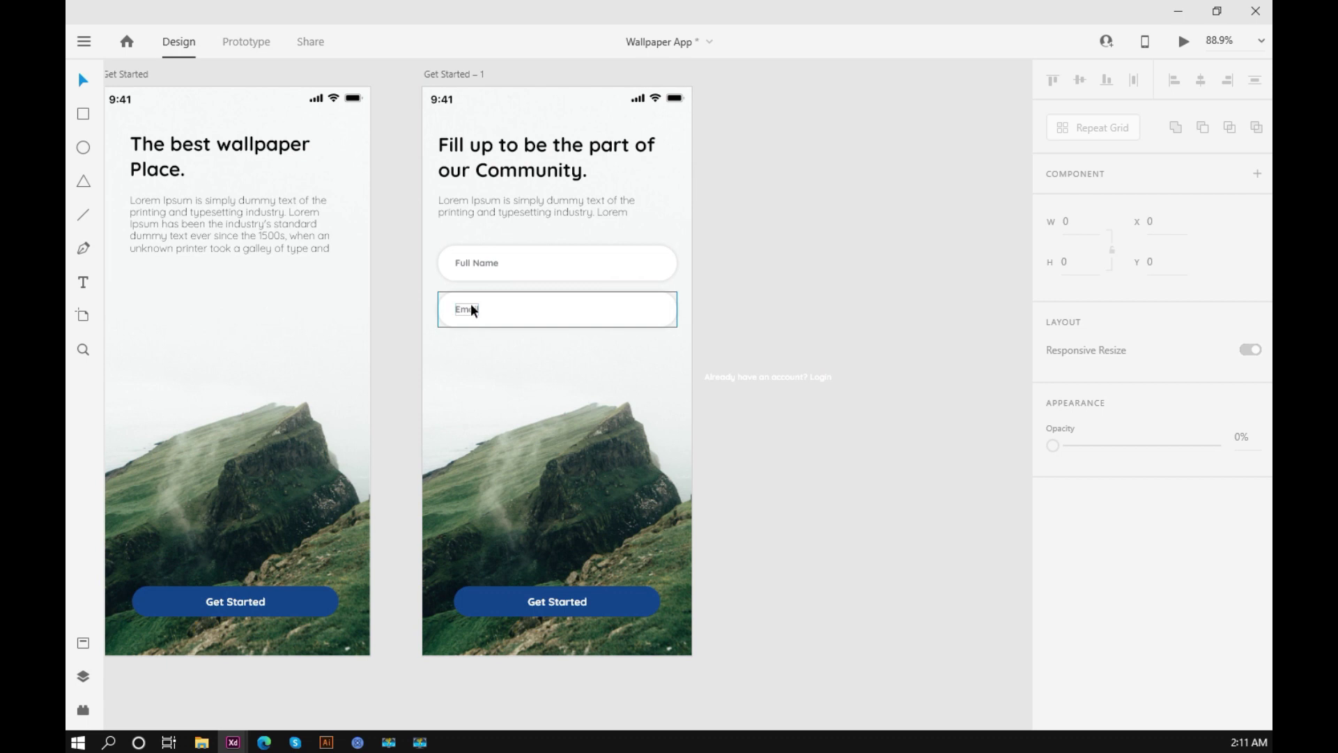
left_click(506, 317)
left_click_drag(499, 308, 563, 359)
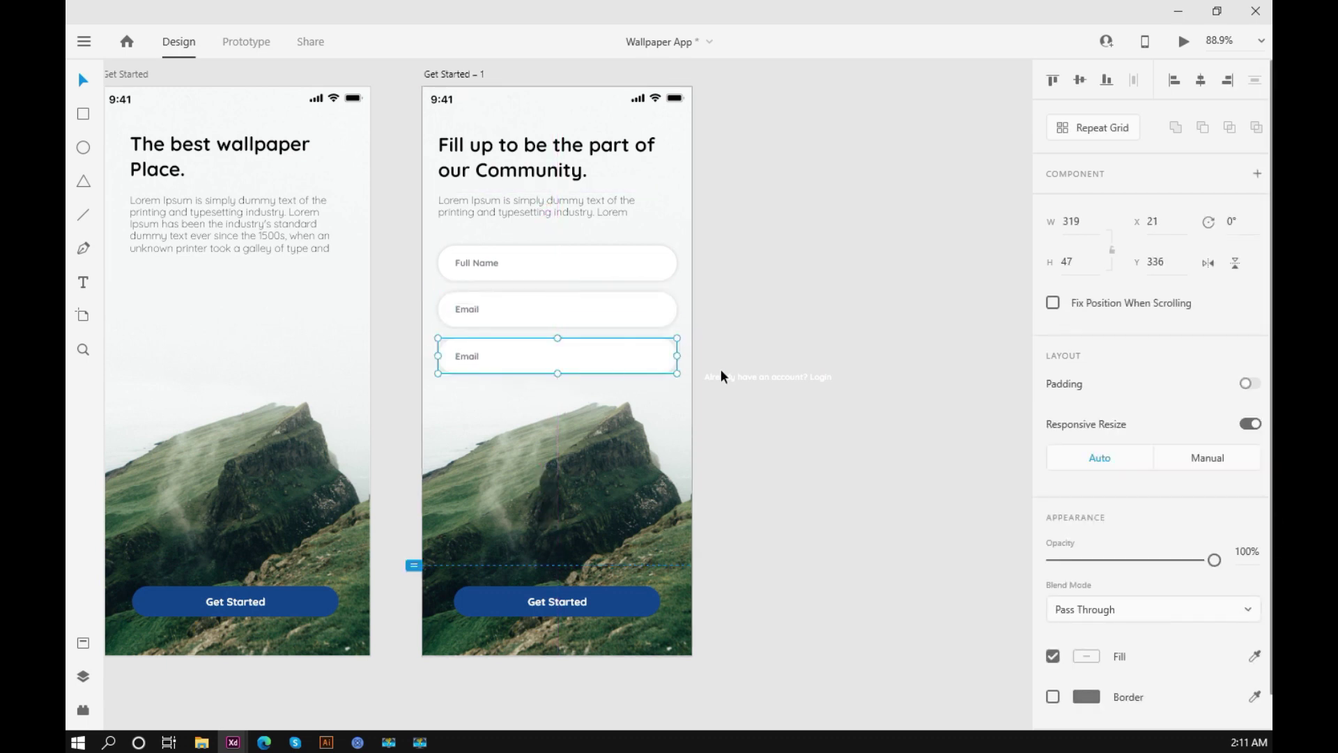
left_click(763, 329)
Replace the placeholder text of the third field with "Password".
left_click_drag(762, 329, 837, 340)
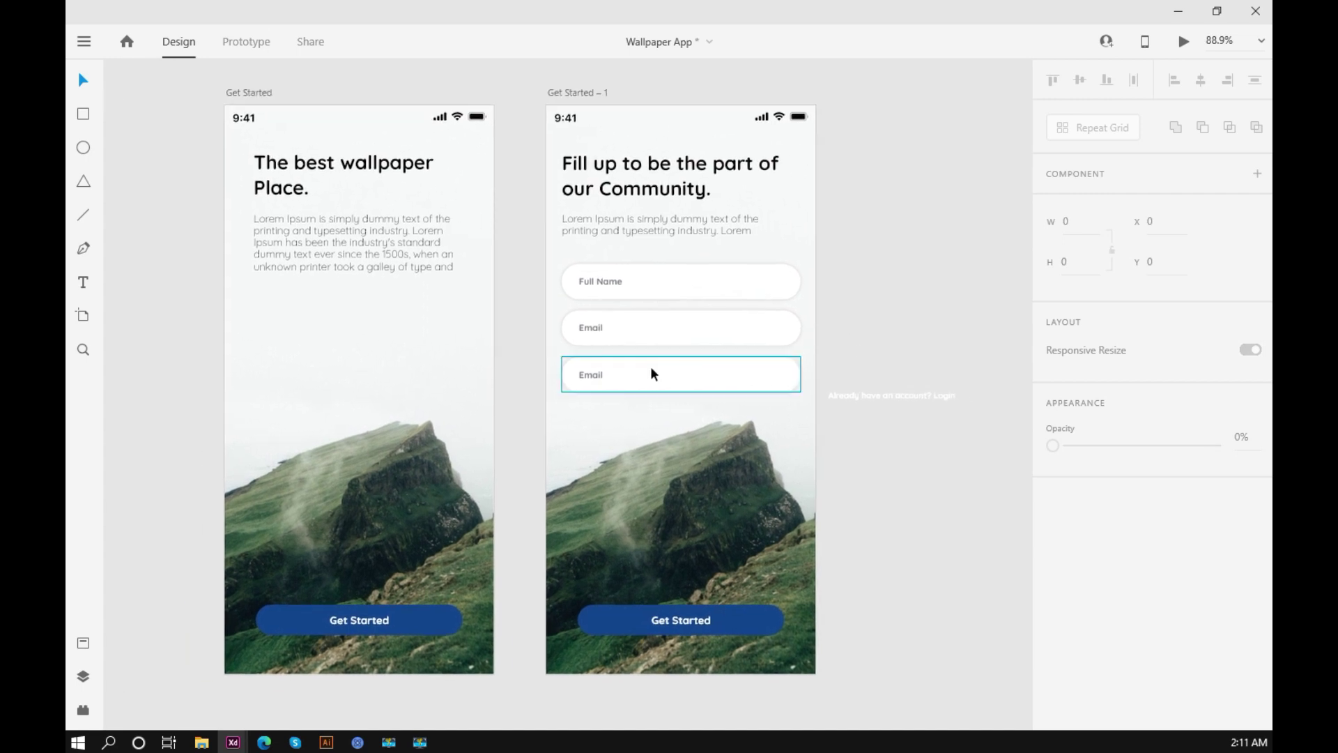
left_click(588, 377)
double_click(588, 377)
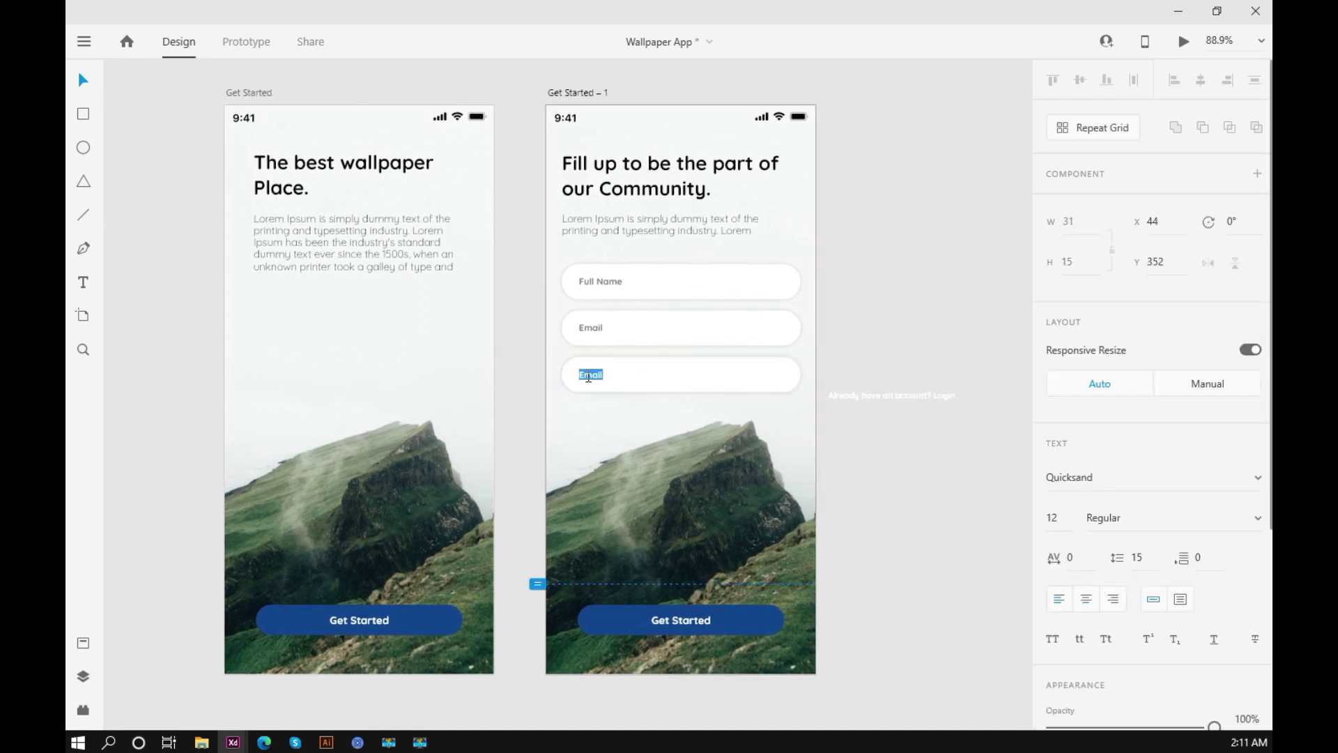
type("Password")
key("Escape")
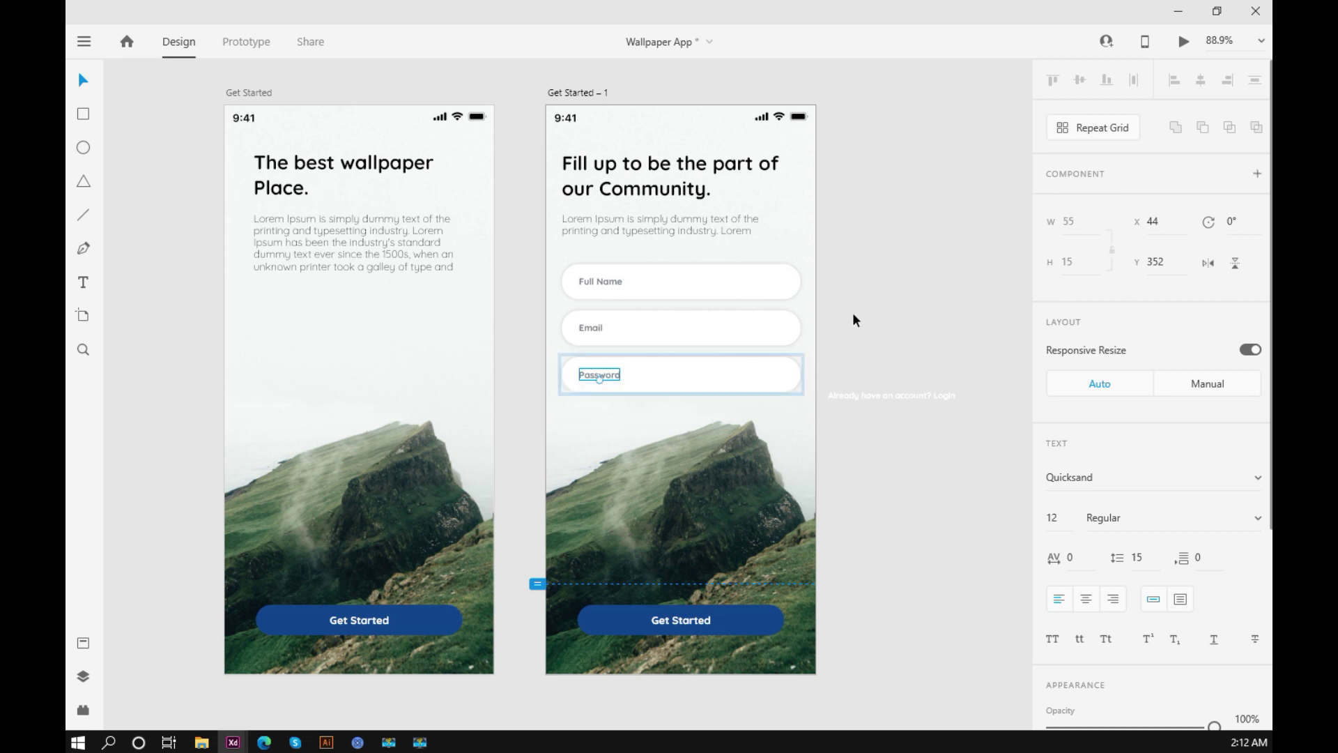
key("Escape")
Move the "Already have an account? Login" text from the empty canvas onto Get Started – 1, centred just above the Get Started button.
left_click_drag(852, 312, 737, 293)
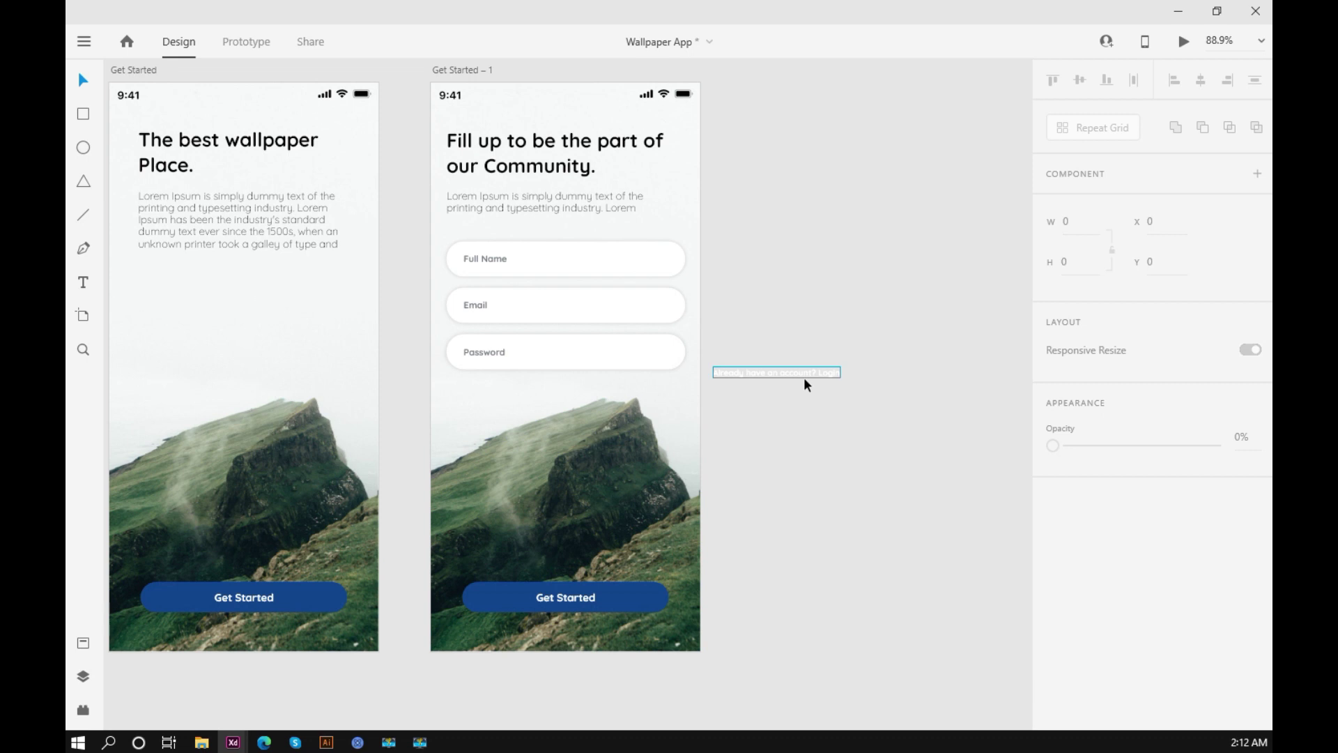
left_click_drag(804, 378, 592, 567)
scroll(589, 571, "up", 5)
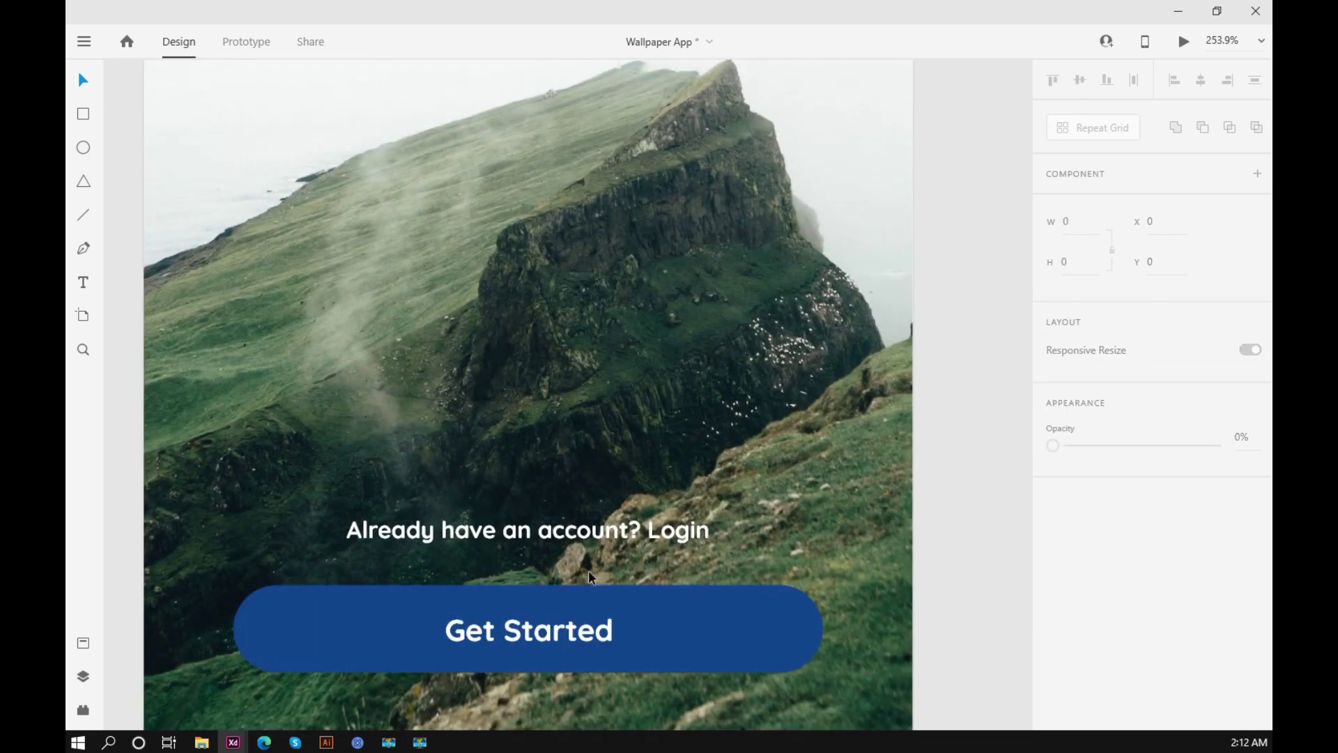
Apply an Object Blur with amount 5 to the background mountain image of Get Started – 1.
left_click(587, 446)
scroll(616, 396, "down", 8)
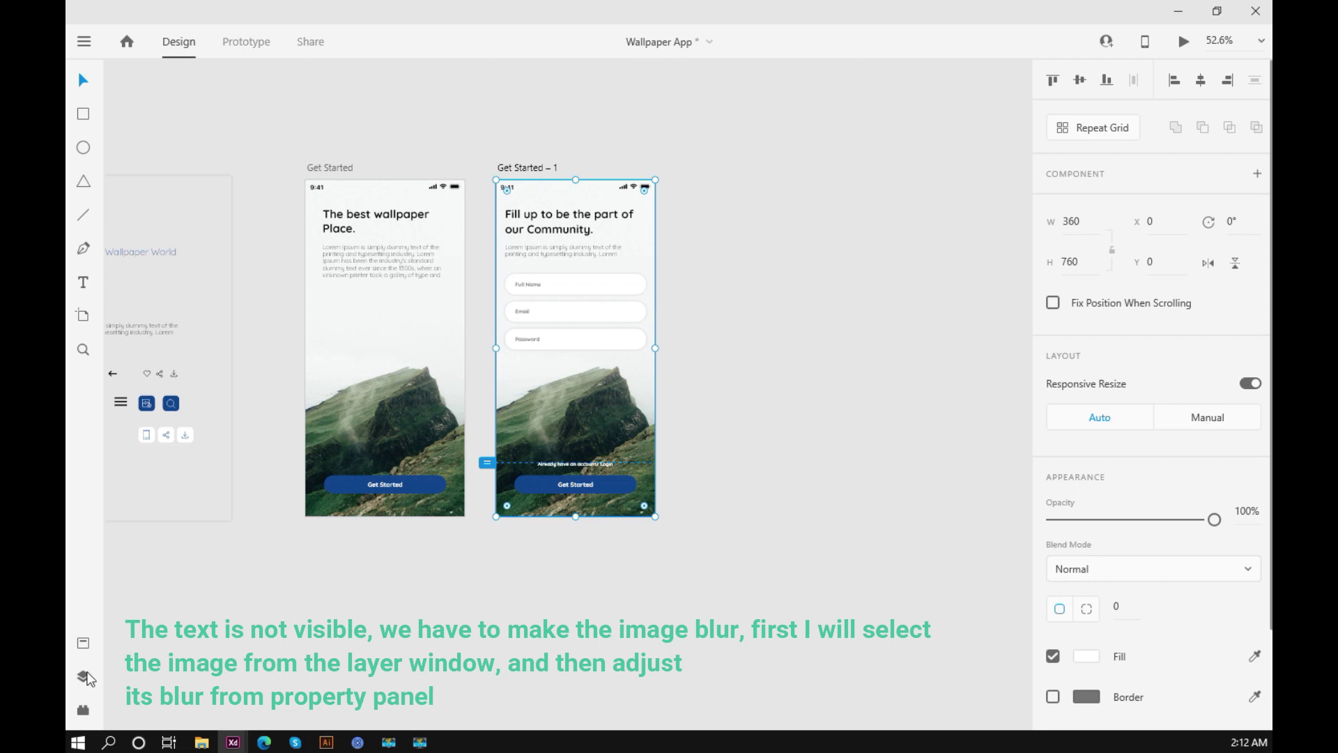
left_click(85, 677)
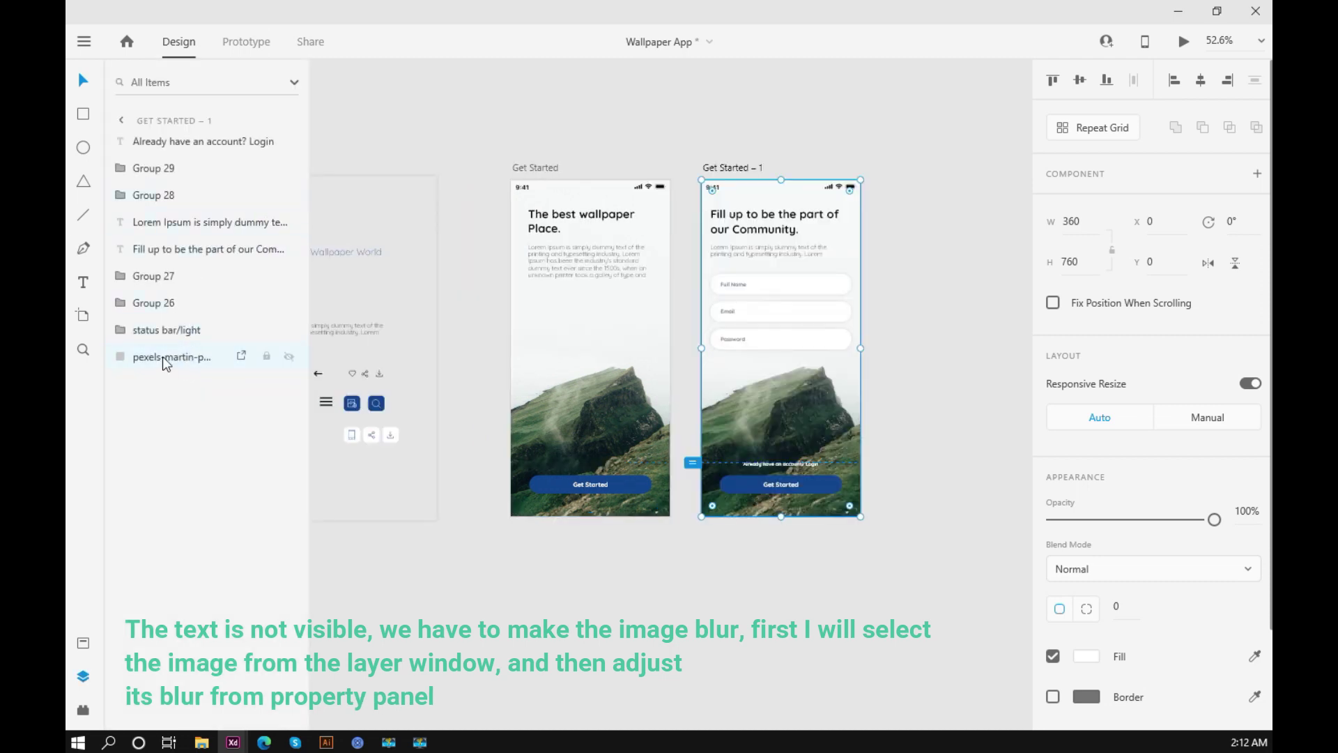
left_click(162, 357)
left_click(85, 677)
scroll(612, 279, "up", 3)
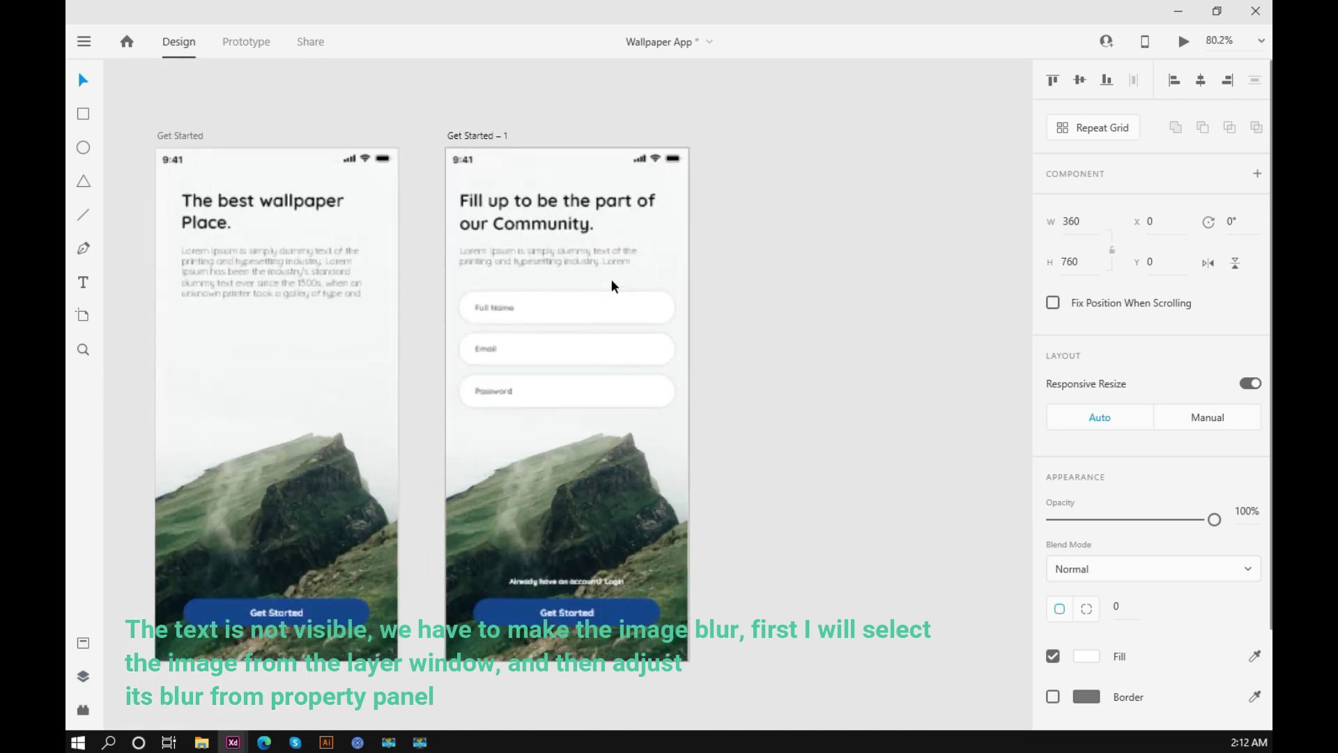
scroll(612, 279, "up", 1)
scroll(767, 354, "down", 1)
scroll(1156, 623, "down", 2)
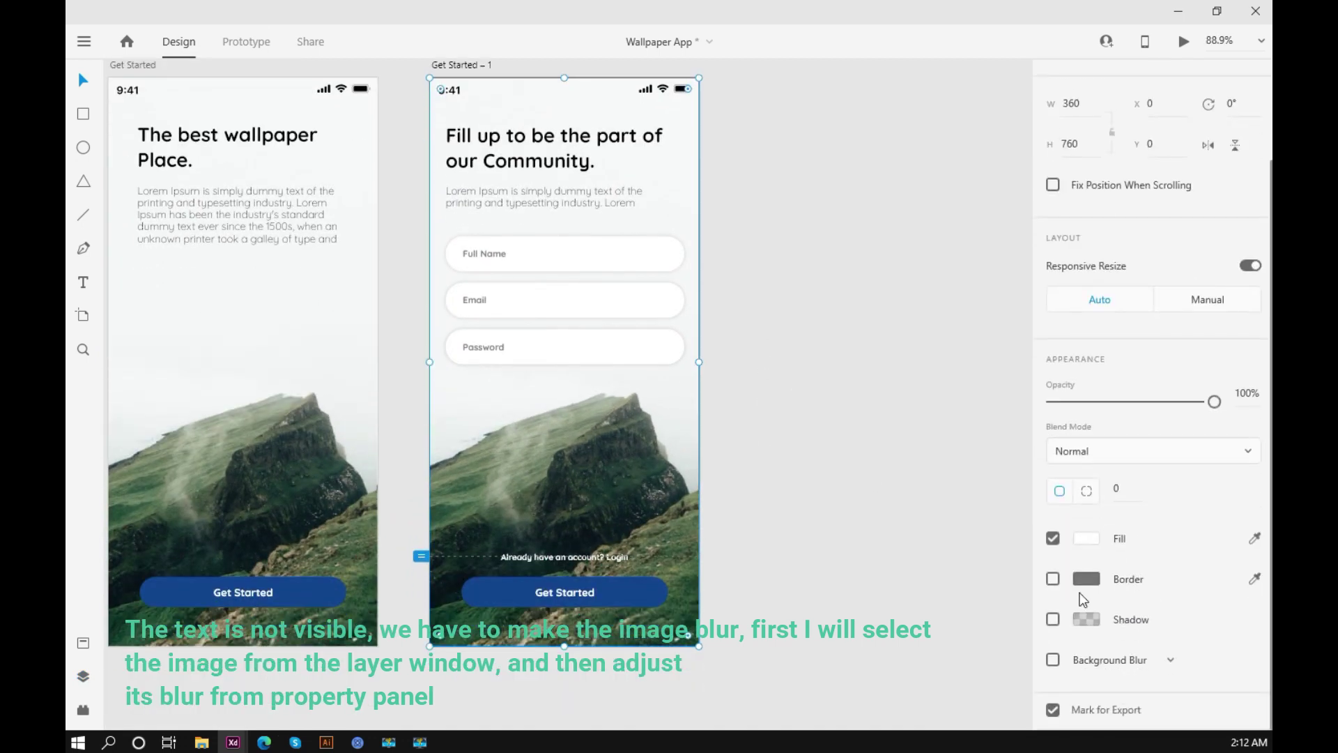
left_click(1163, 660)
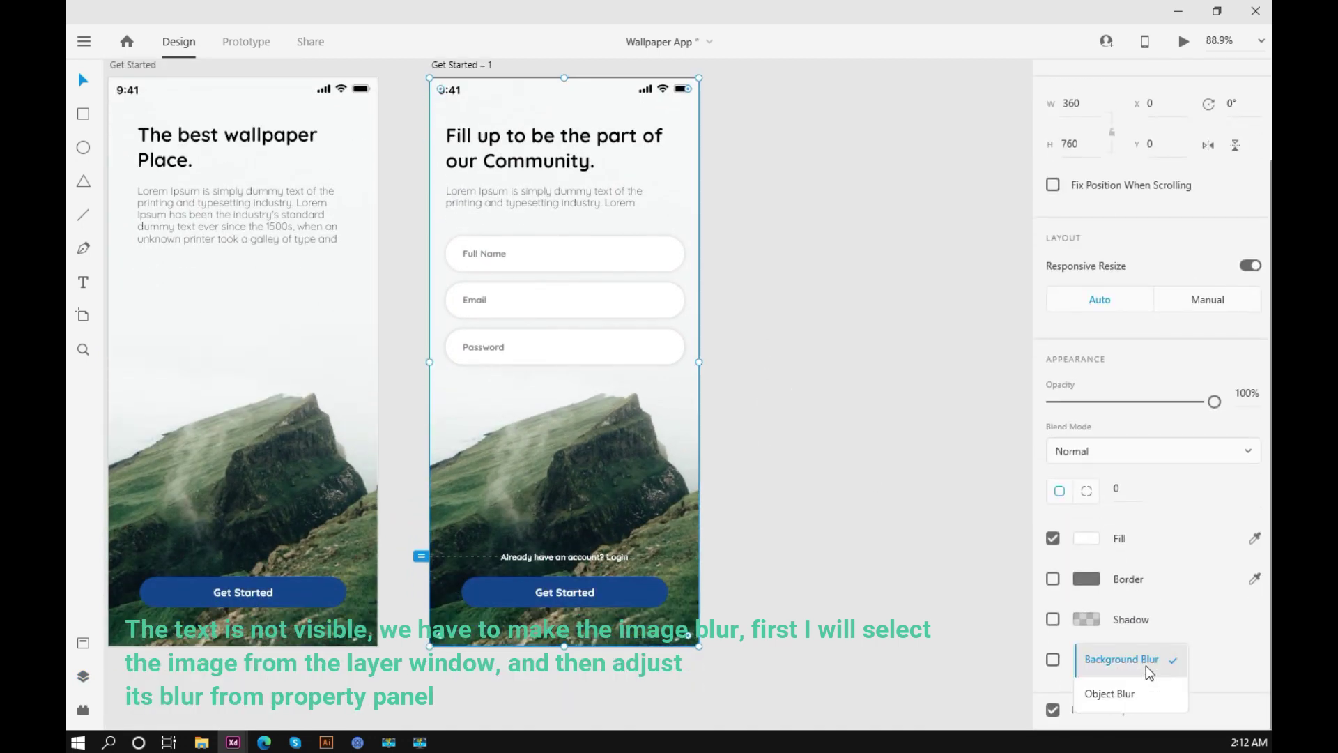
left_click(1123, 693)
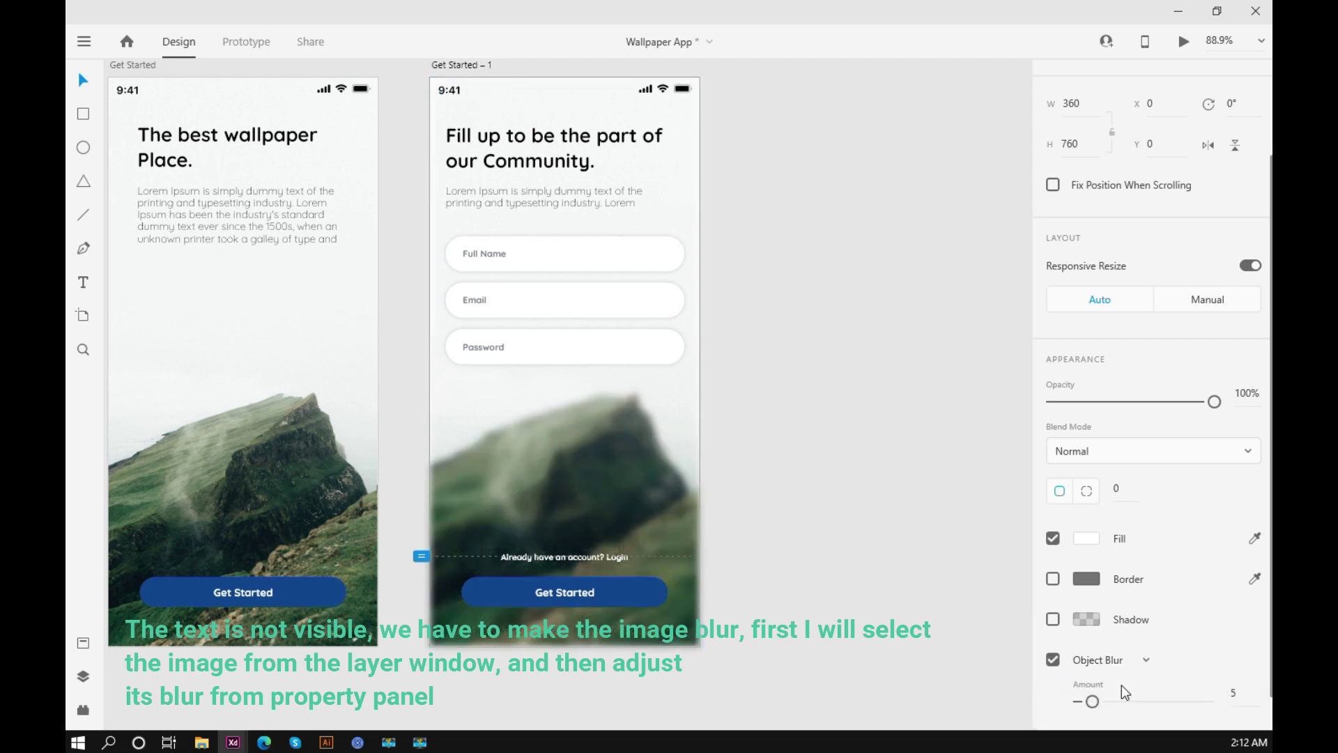
left_click(820, 474)
scroll(819, 473, "up", 1)
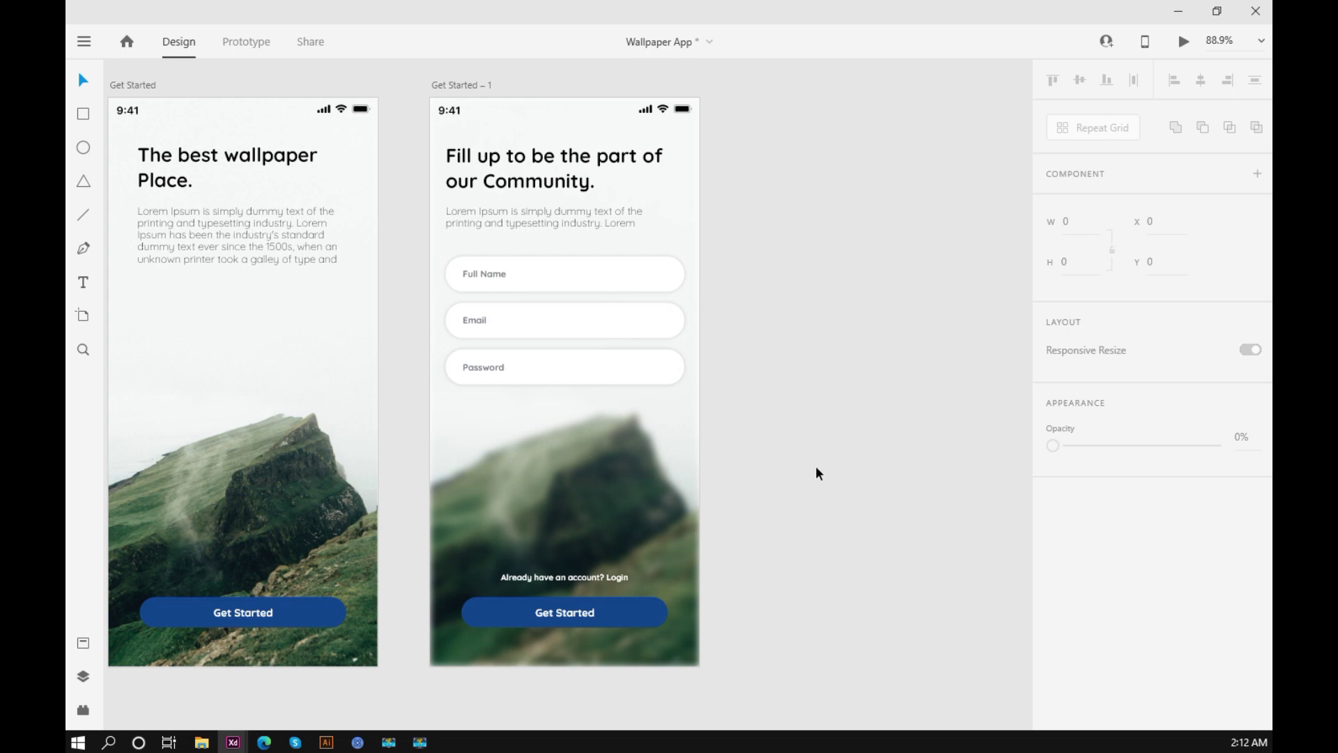
scroll(859, 466, "down", 5)
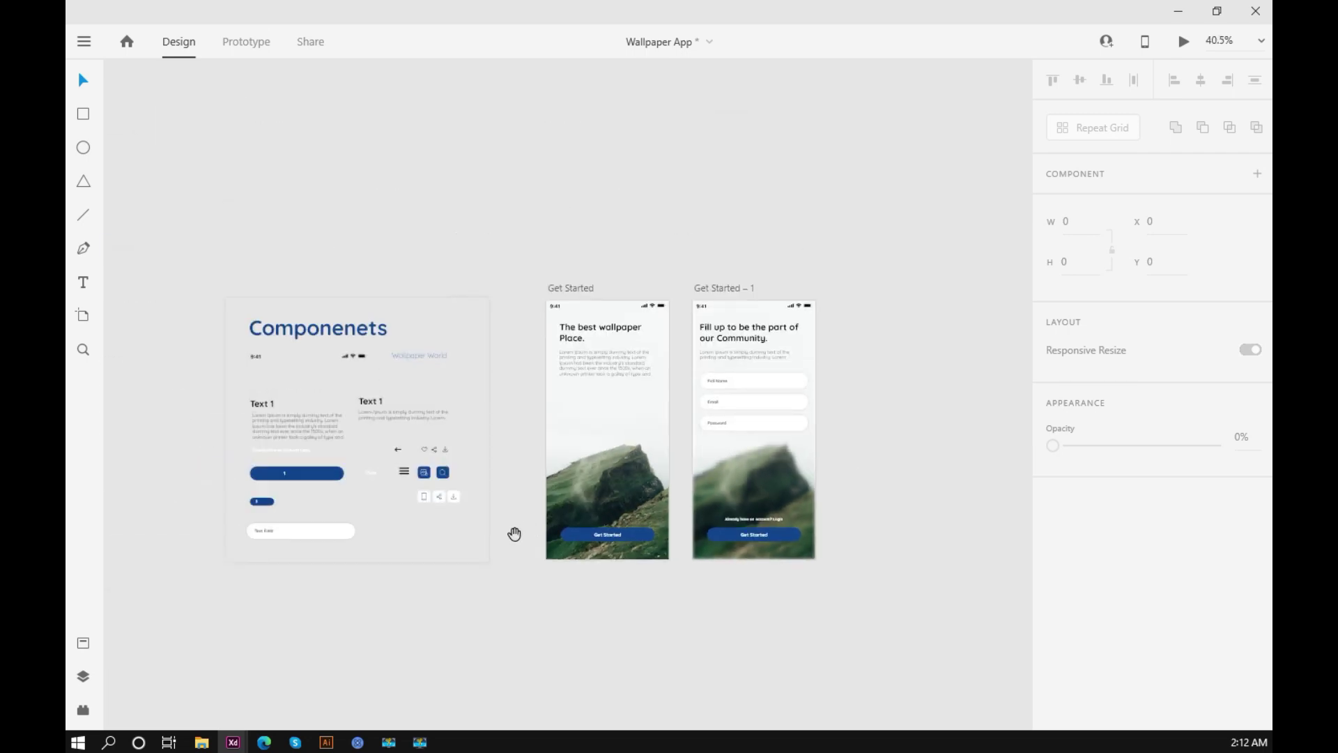
left_click_drag(536, 607, 486, 605)
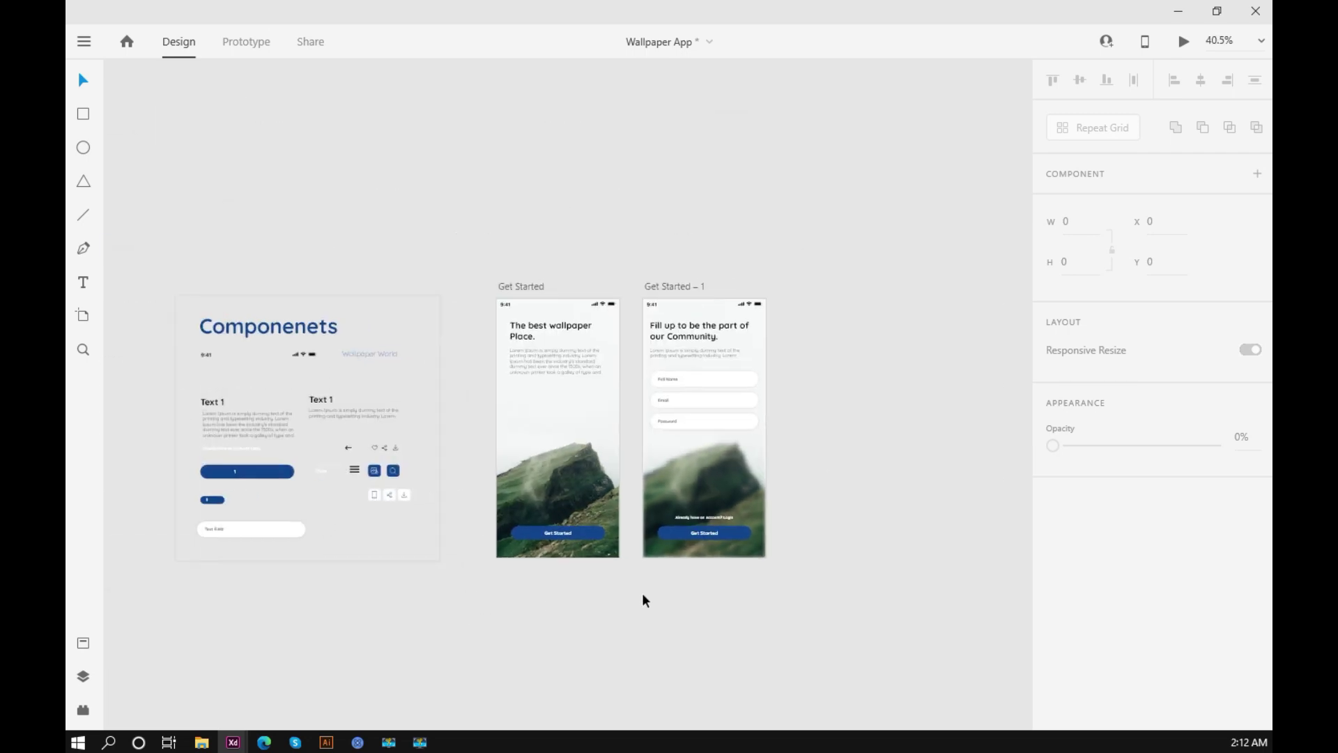
scroll(644, 599, "up", 5)
left_click_drag(741, 607, 747, 673)
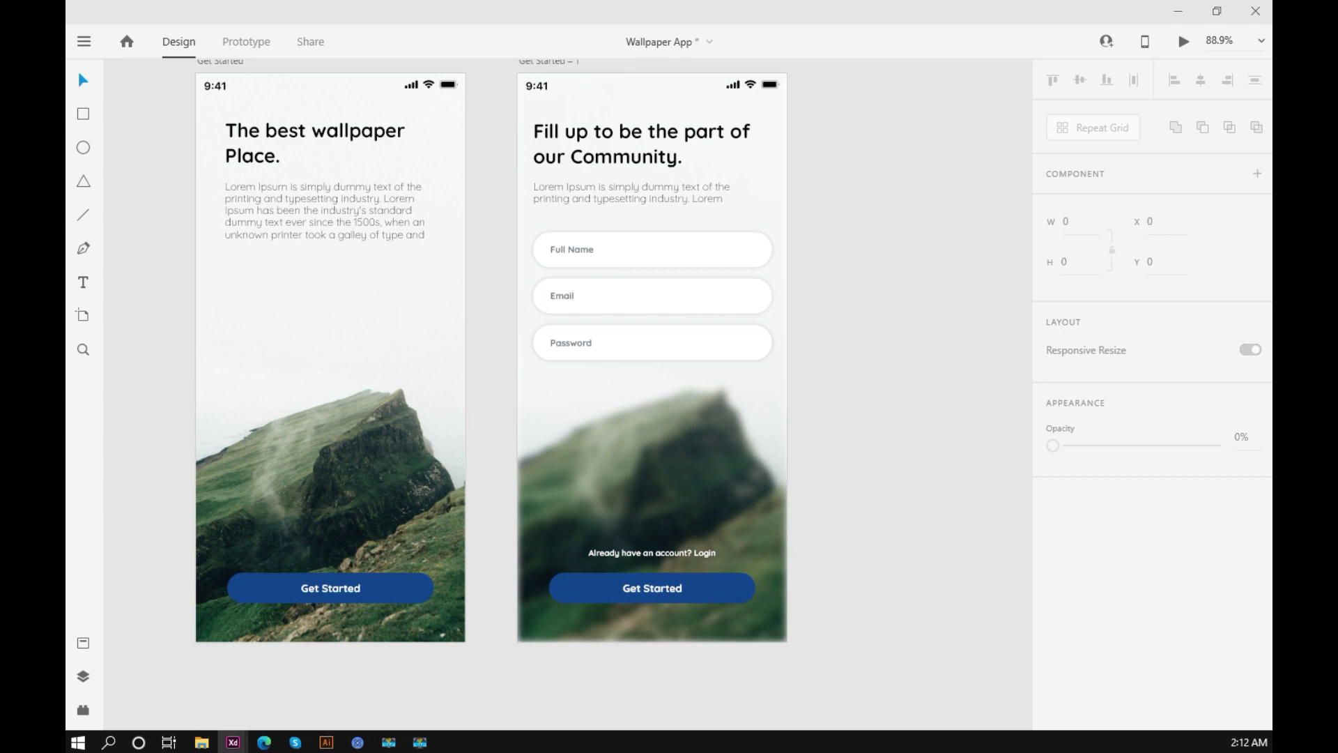
Paste the "By continuing confirm that you are agree with our Term & Condition" text and place it centred below the Get Started button on Get Started – 1.
scroll(735, 491, "down", 10)
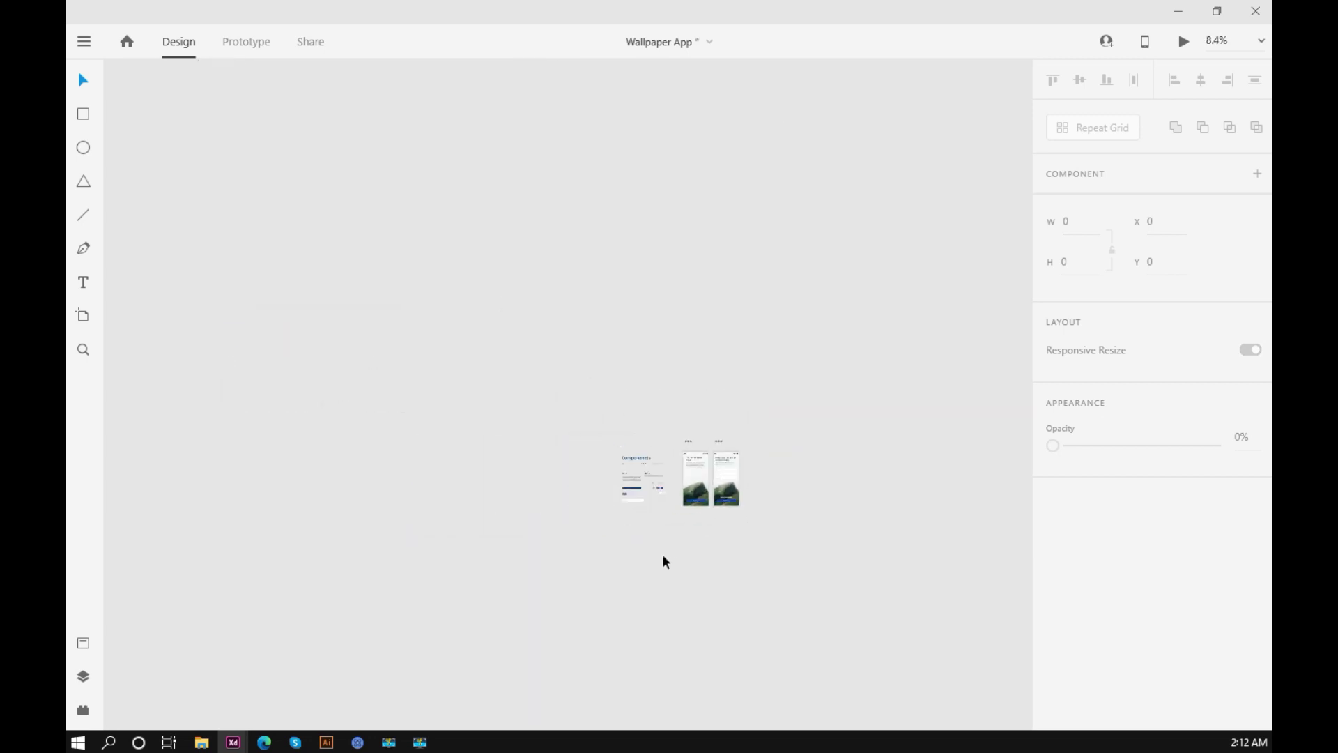
key("ctrl+v")
left_click(729, 414)
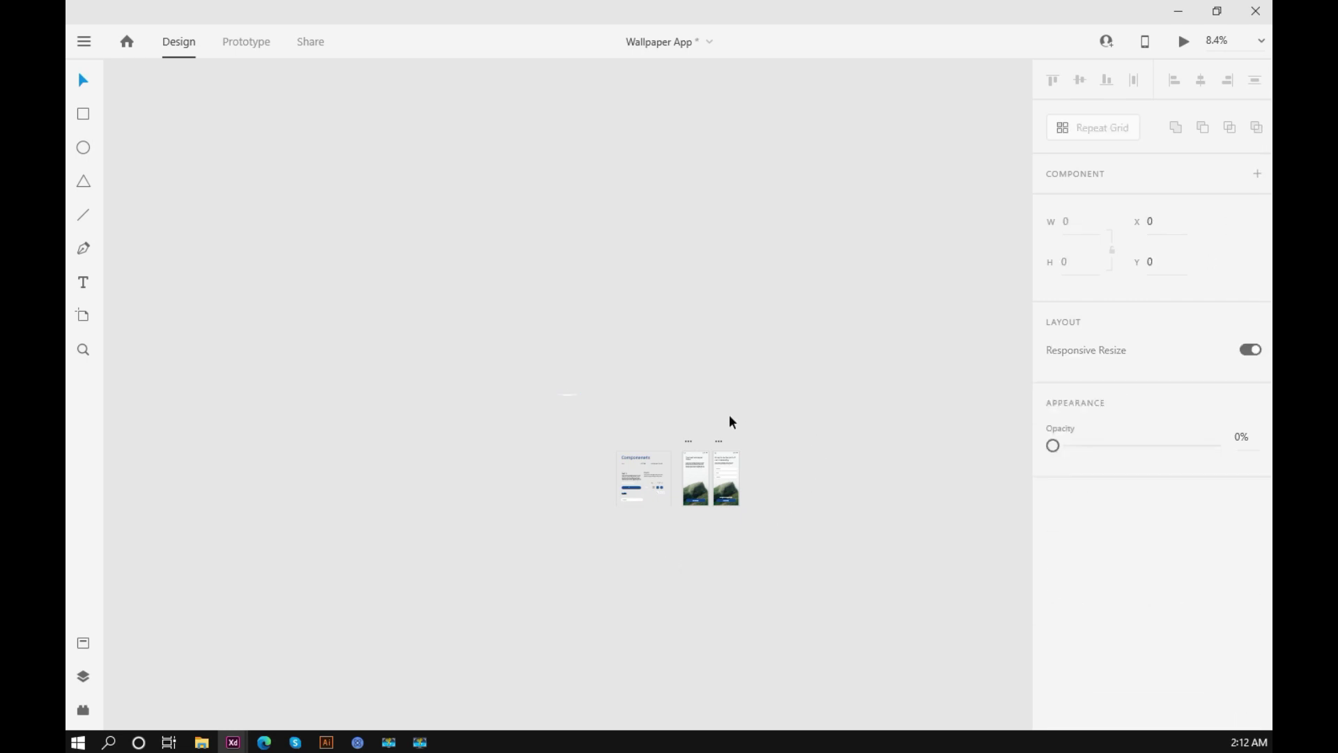
scroll(579, 374, "up", 5)
scroll(579, 399, "up", 3)
left_click_drag(526, 508, 589, 454)
scroll(543, 527, "up", 7, "ctrl")
left_click(680, 587)
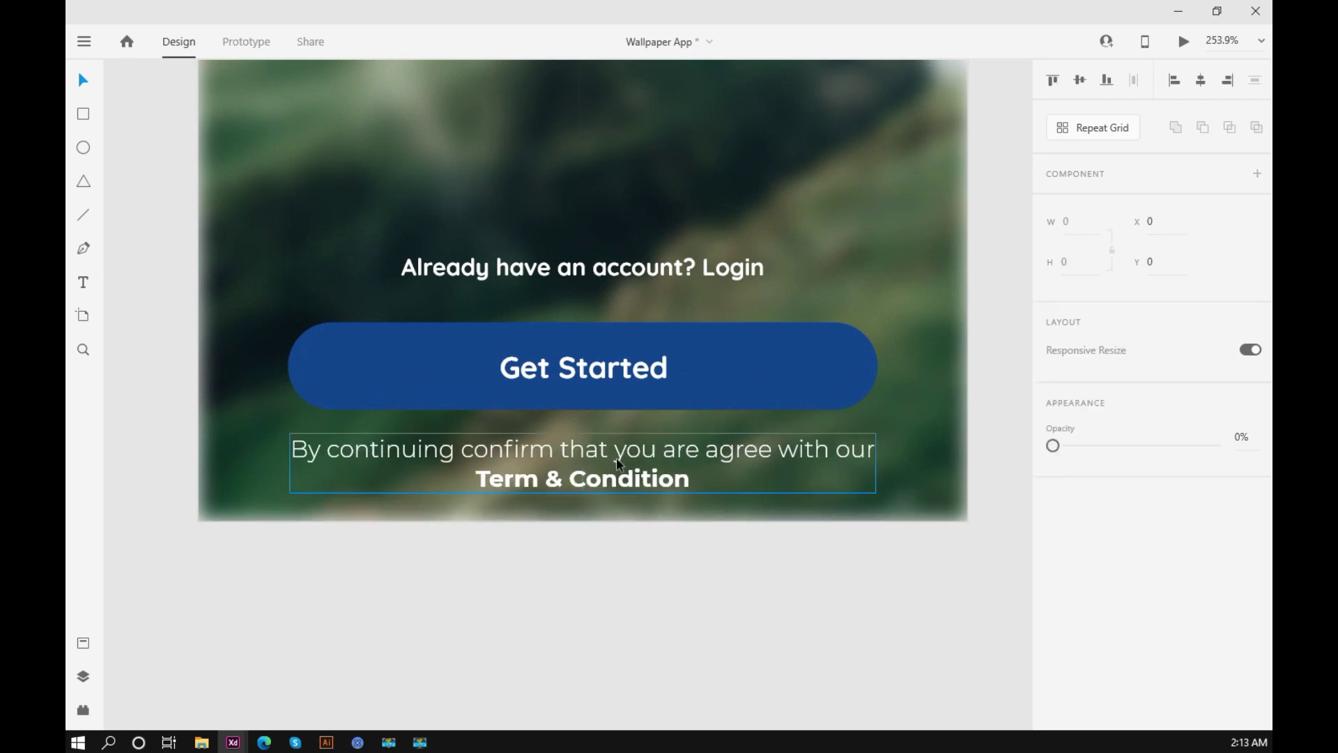
Set the font of the "By continuing confirm that you are agree with our" line to Quicksand.
left_click(612, 446)
double_click(612, 446)
triple_click(613, 448)
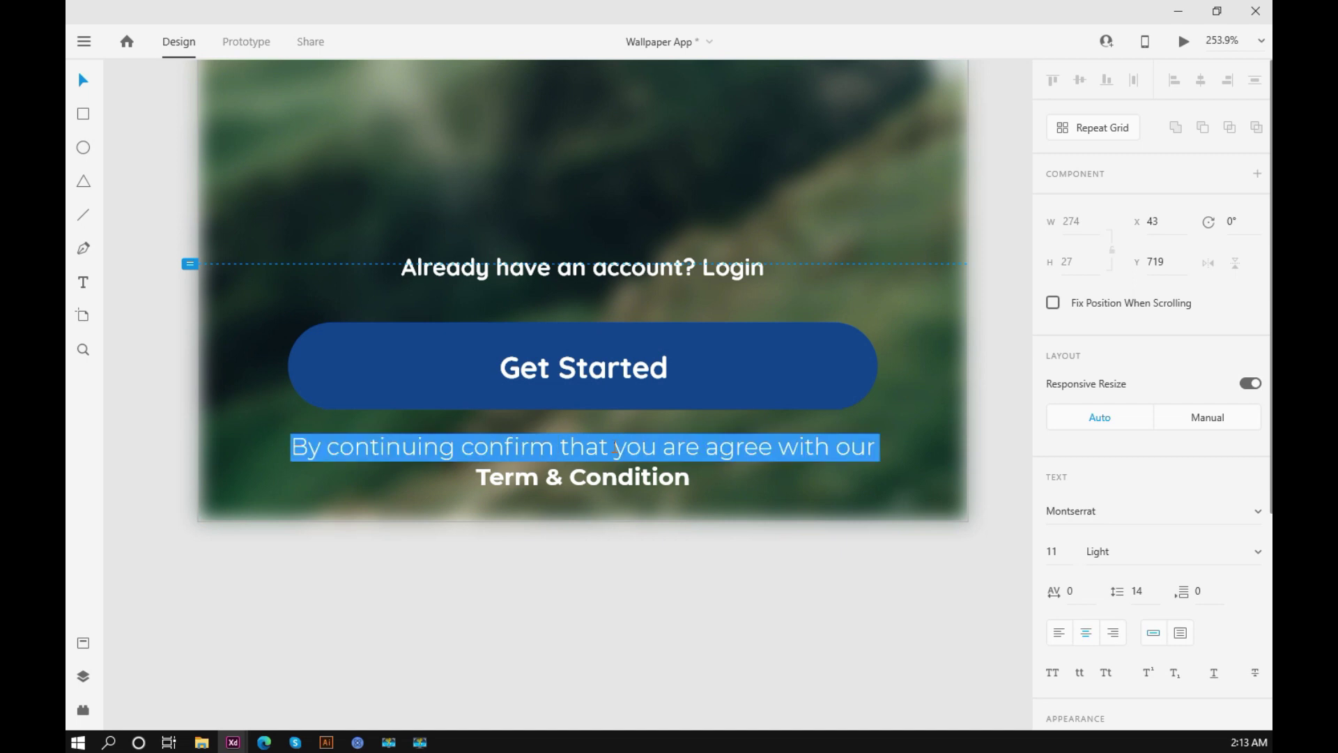
left_click(1145, 513)
type("Quicksand")
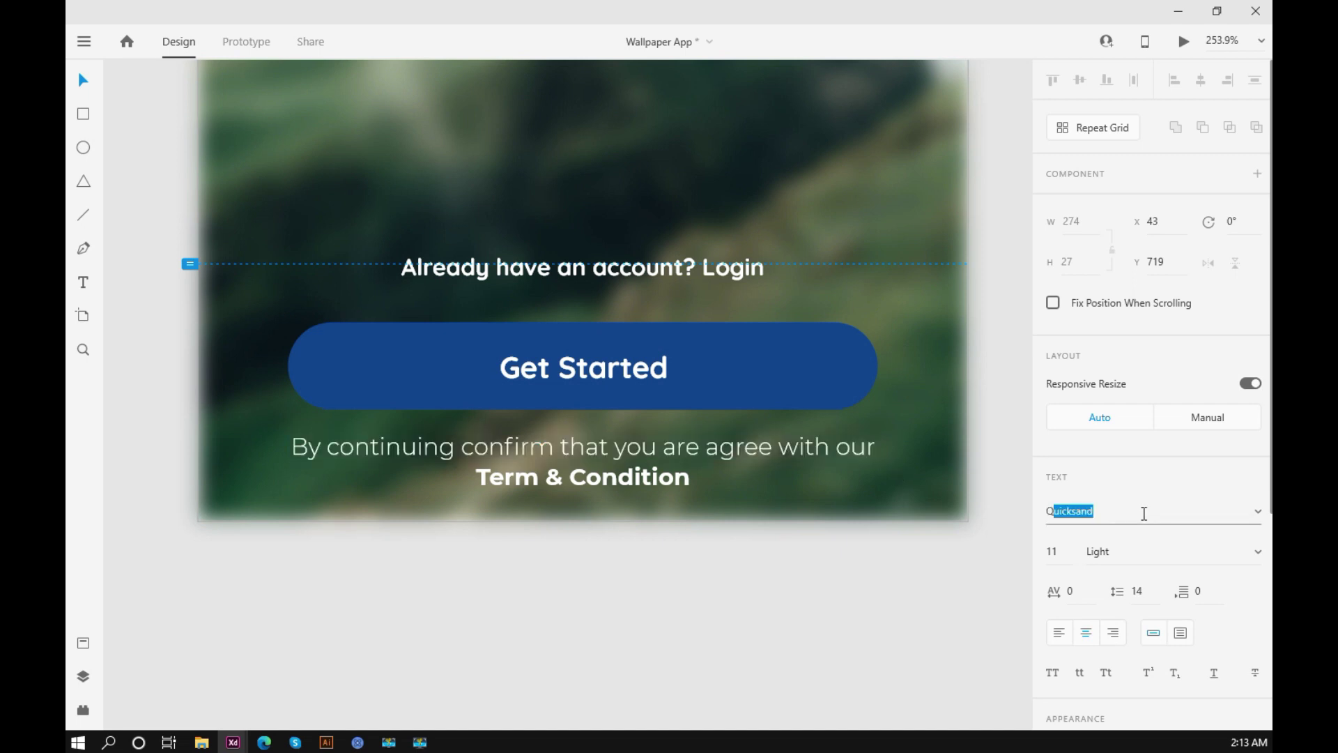
key("Return")
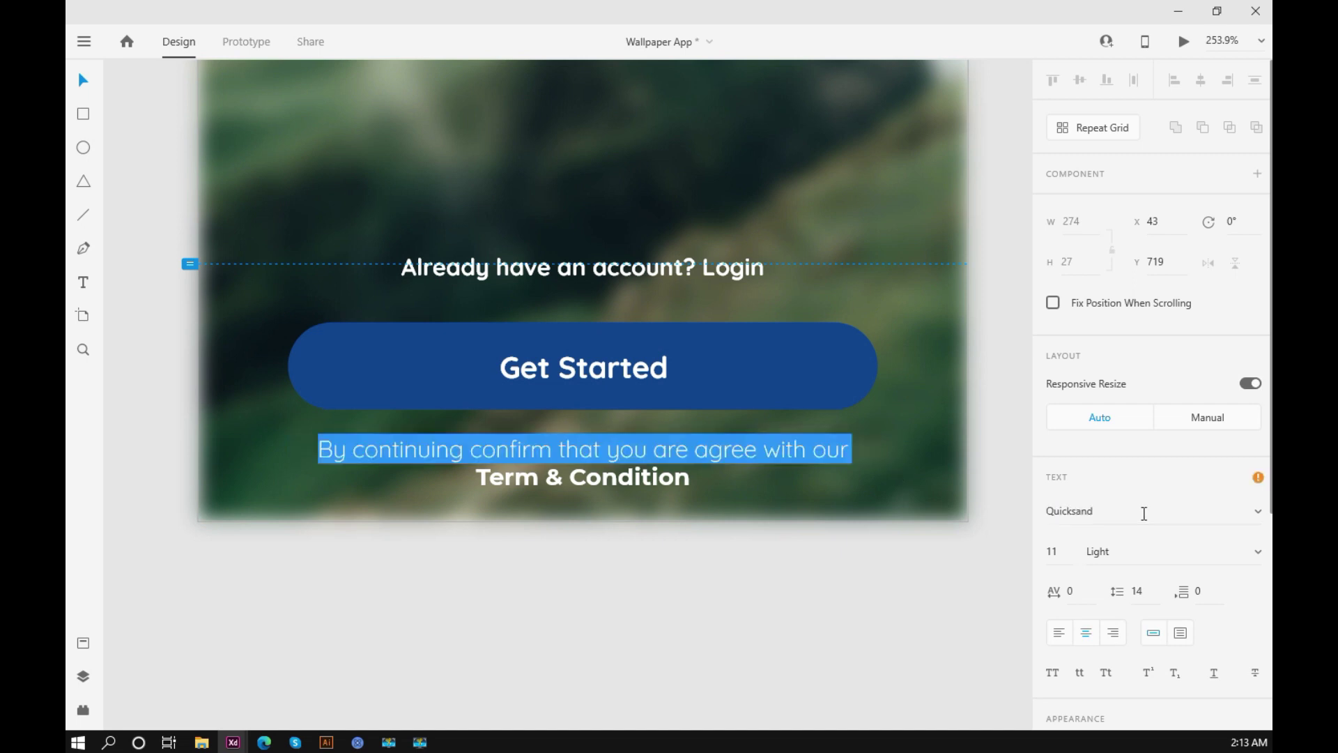
left_click(754, 582)
left_click(755, 583)
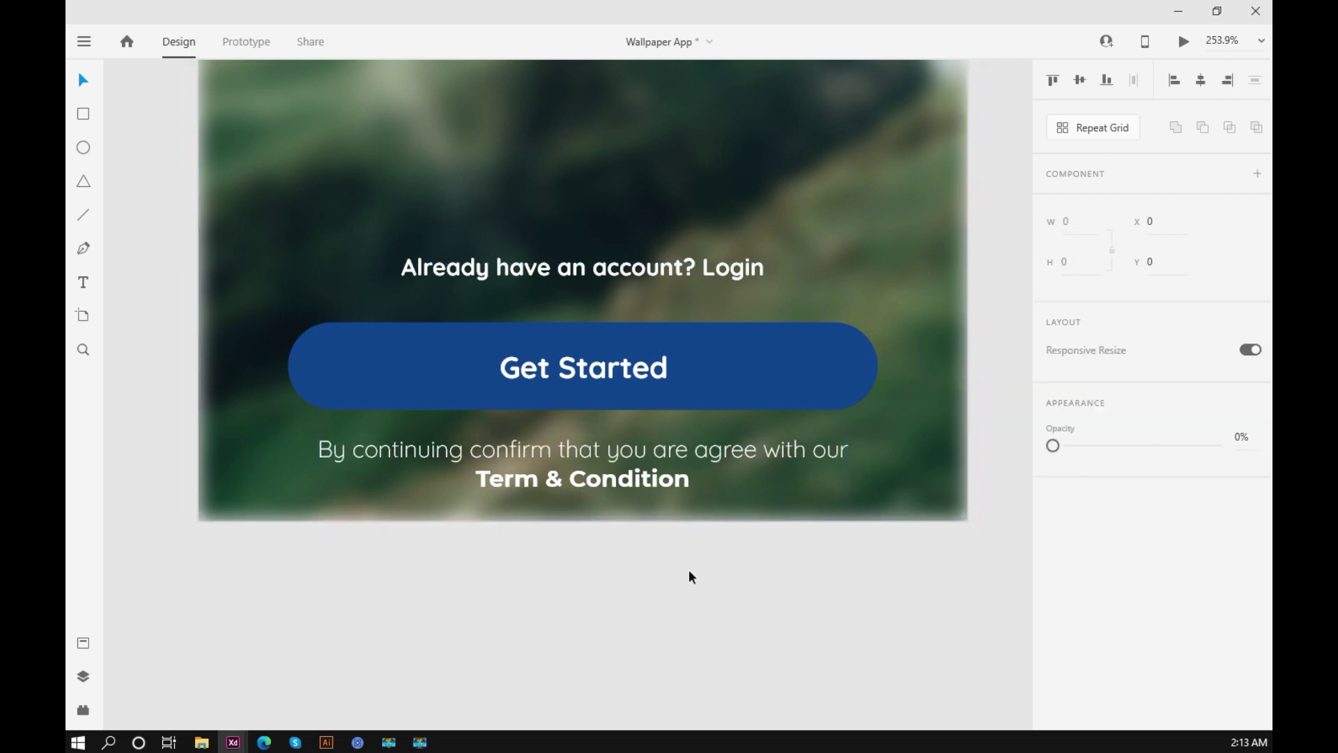
Select the login prompt, Get Started button and terms text together on Get Started – 1.
scroll(643, 562, "down", 2)
scroll(643, 565, "down", 2)
scroll(643, 564, "down", 2)
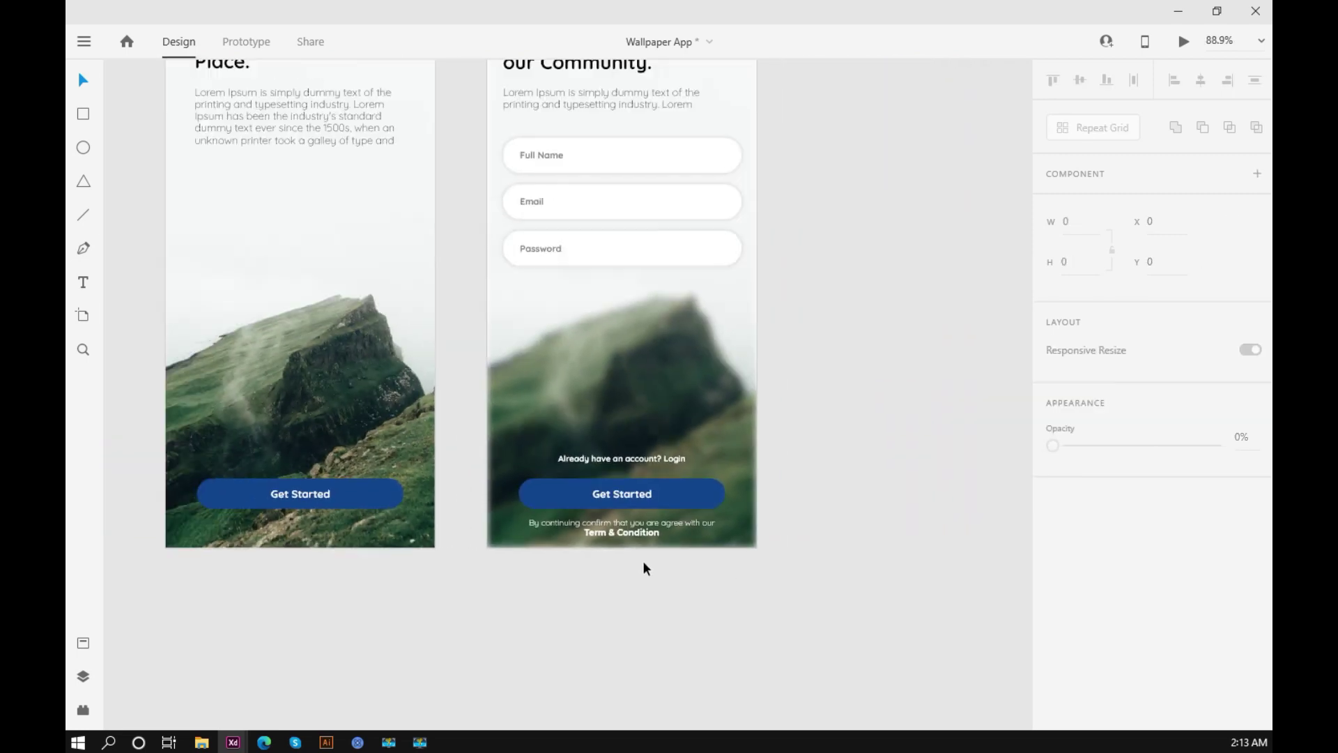
scroll(644, 561, "down", 1)
left_click_drag(776, 445, 826, 502)
scroll(771, 481, "up", 2)
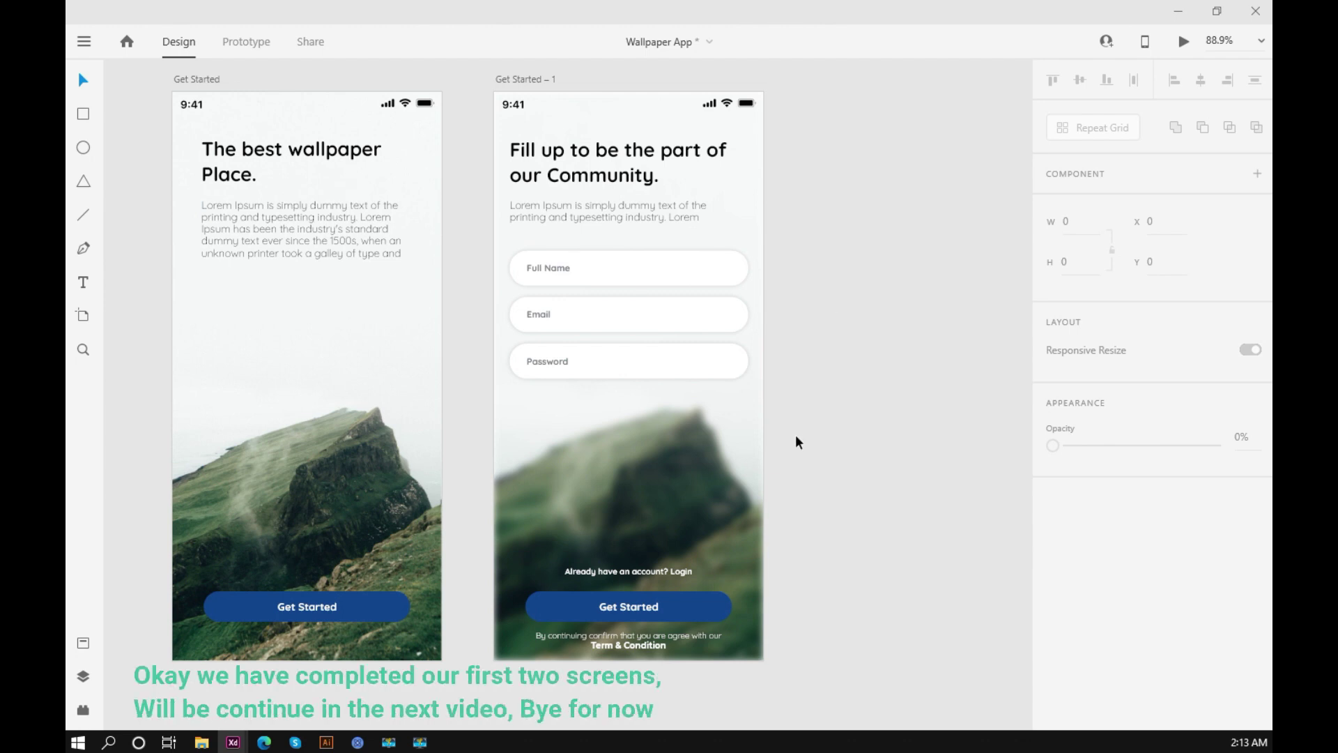
left_click_drag(785, 545, 529, 645)
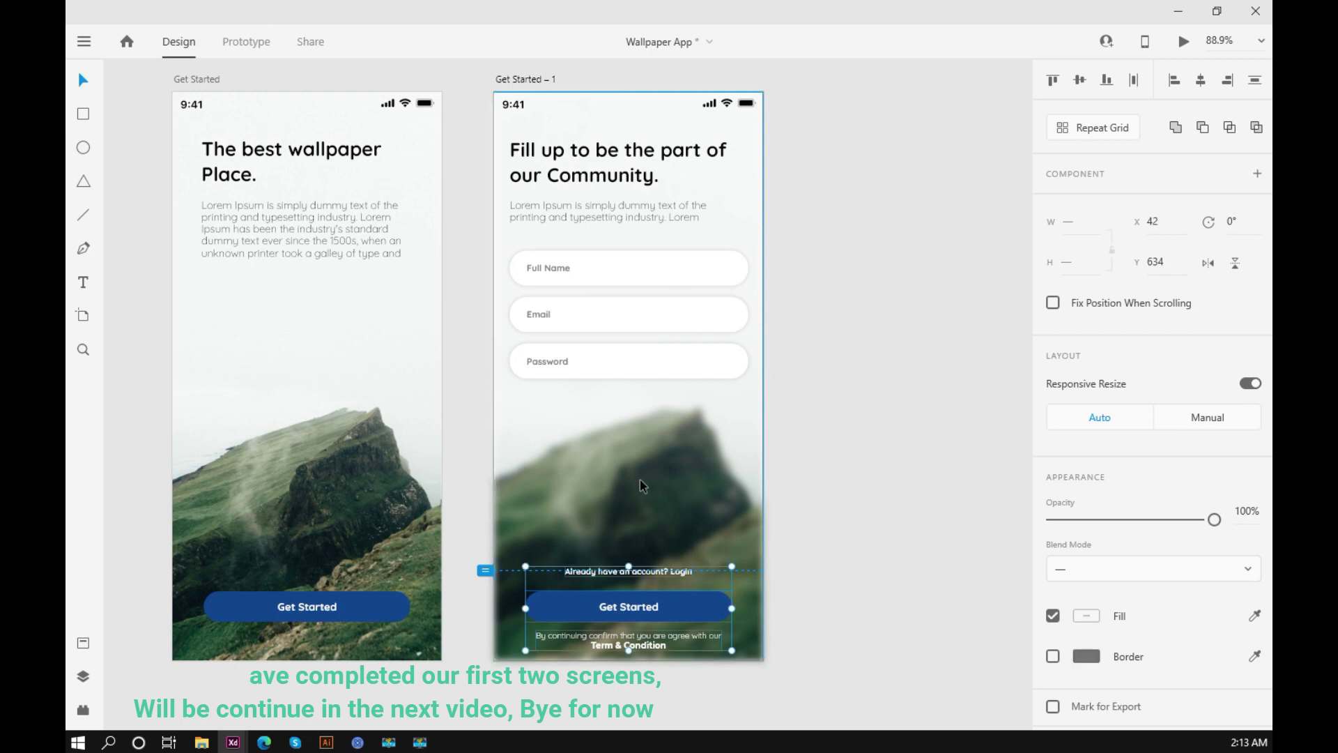